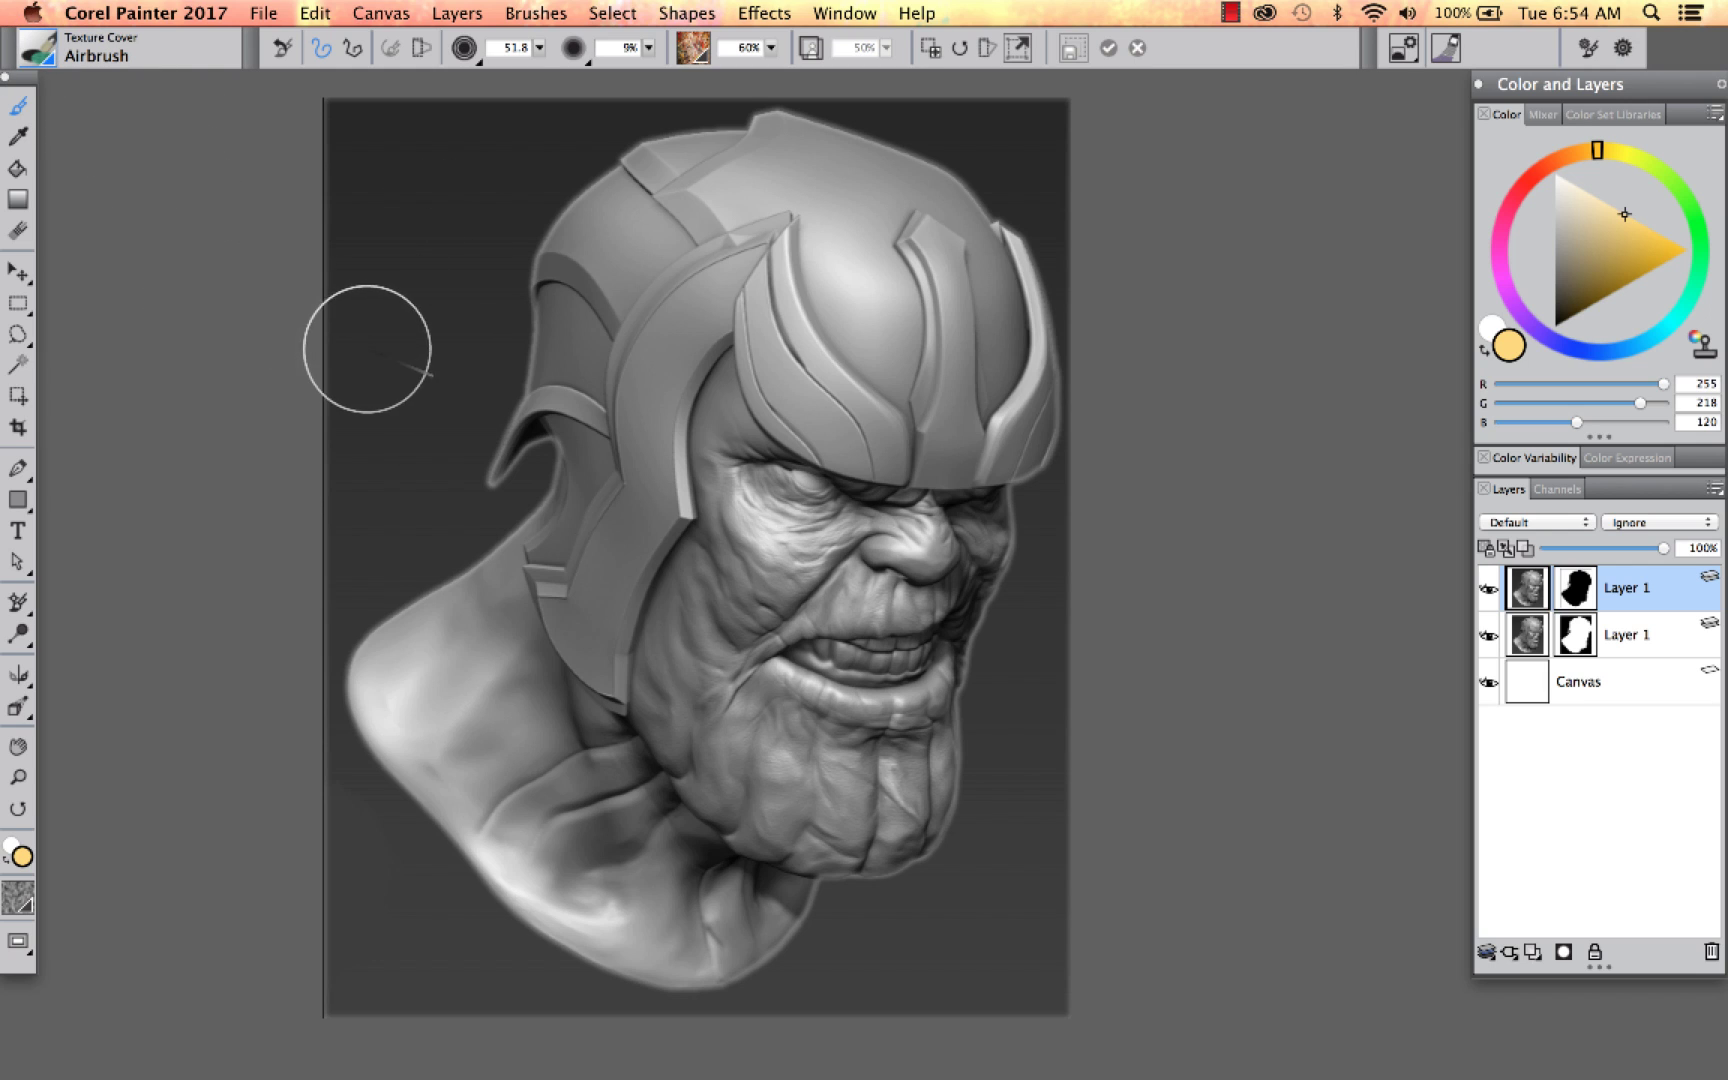
# Step: Open the brush library to the Texture Cover variants, including Airbrush
pyautogui.click(40, 48)
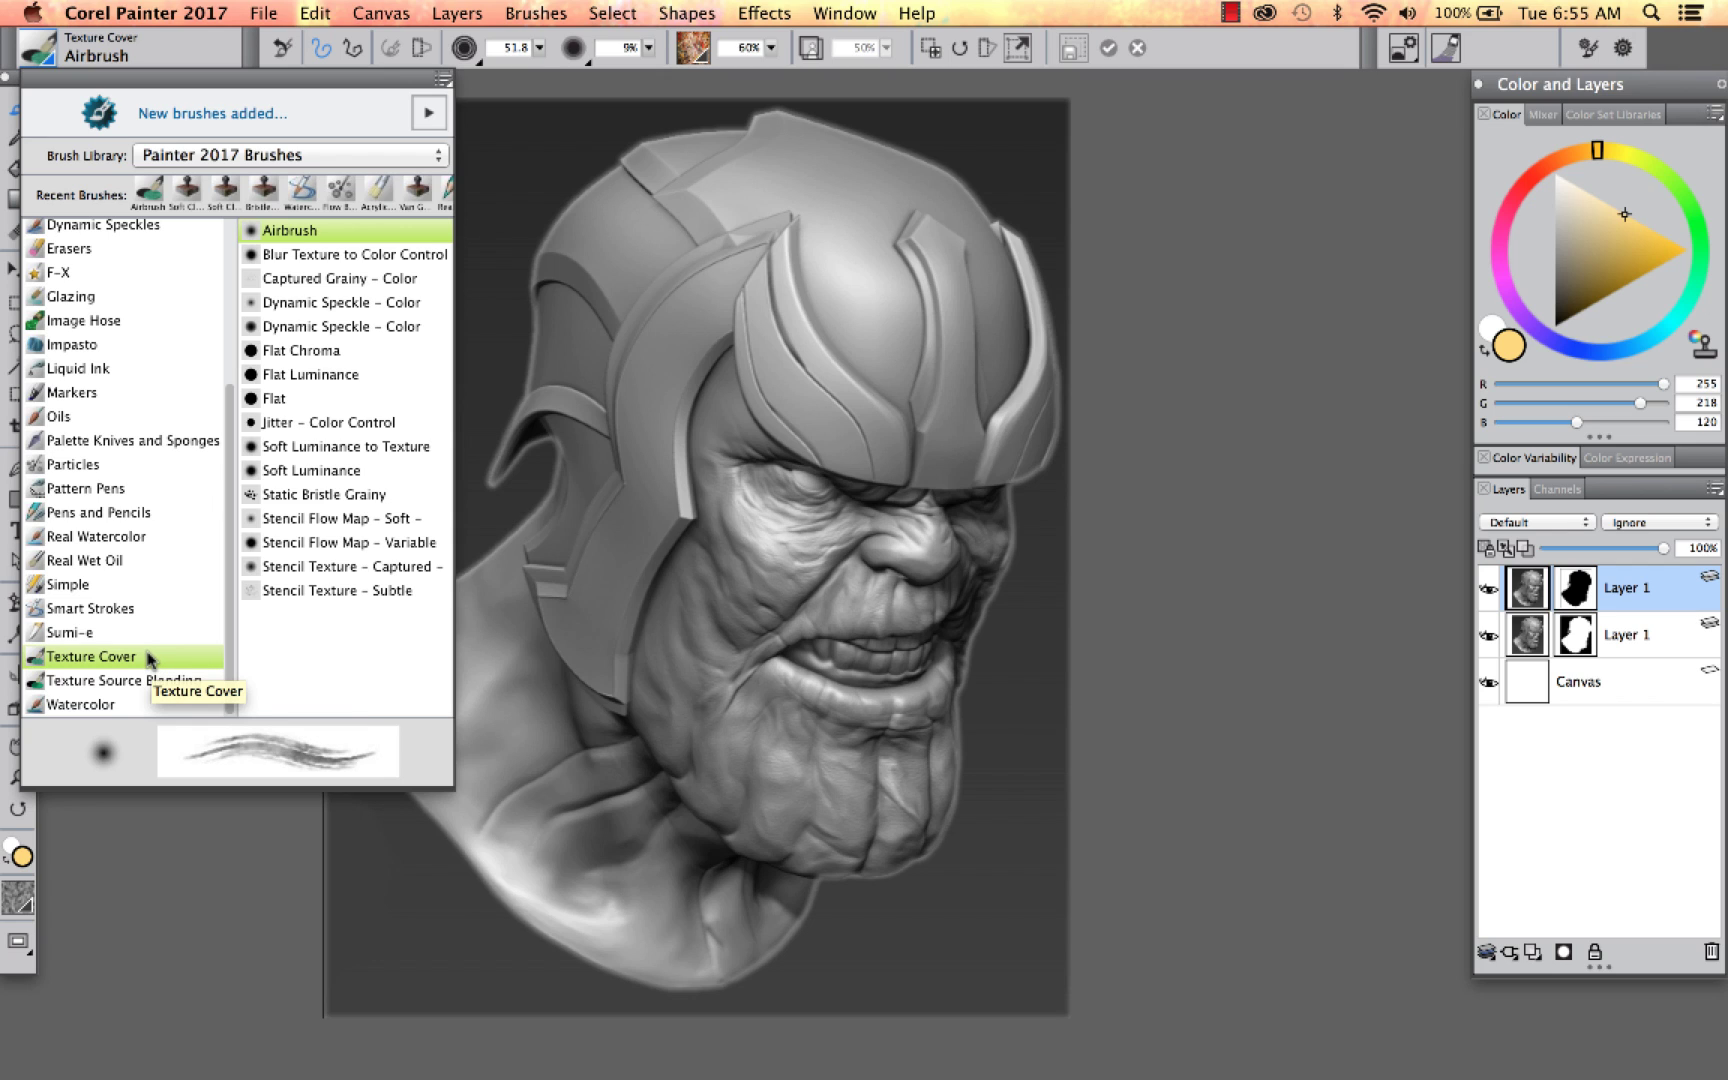
# Step: Dock the Texture Painting settings beside colour and layers, and choose the Desk Paint texture
pyautogui.click(258, 228)
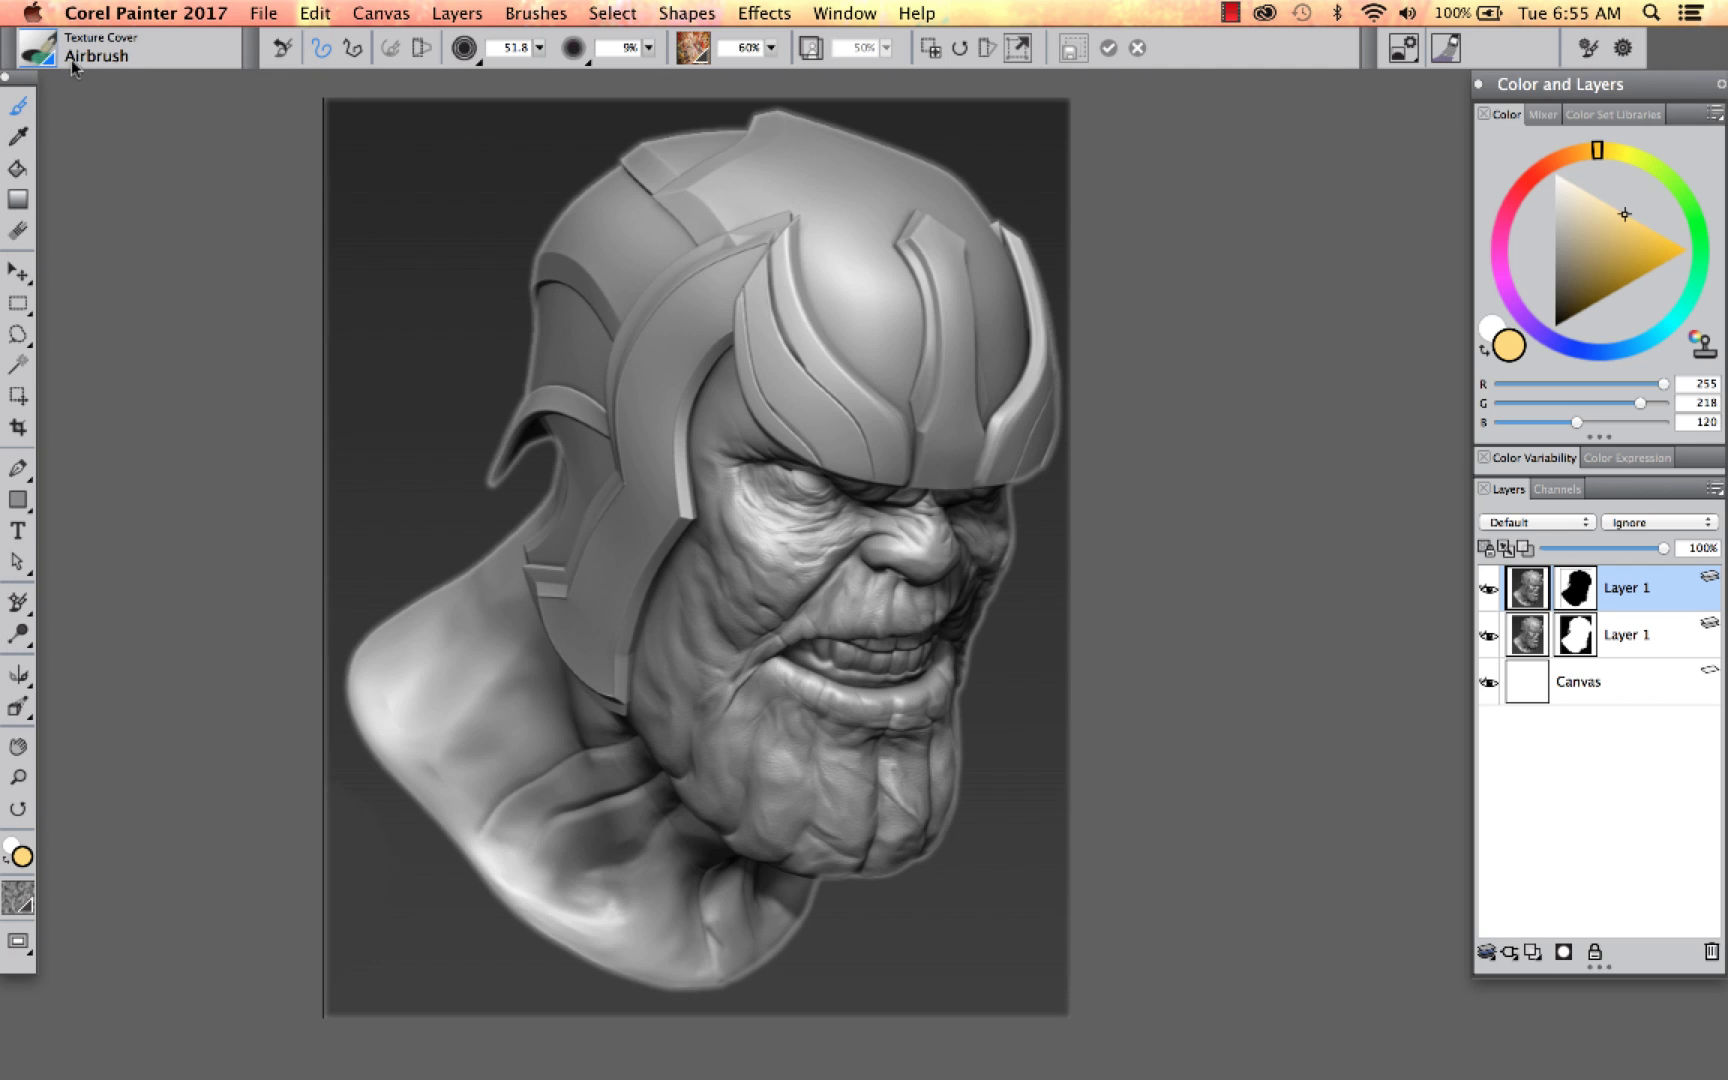
pyautogui.click(694, 47)
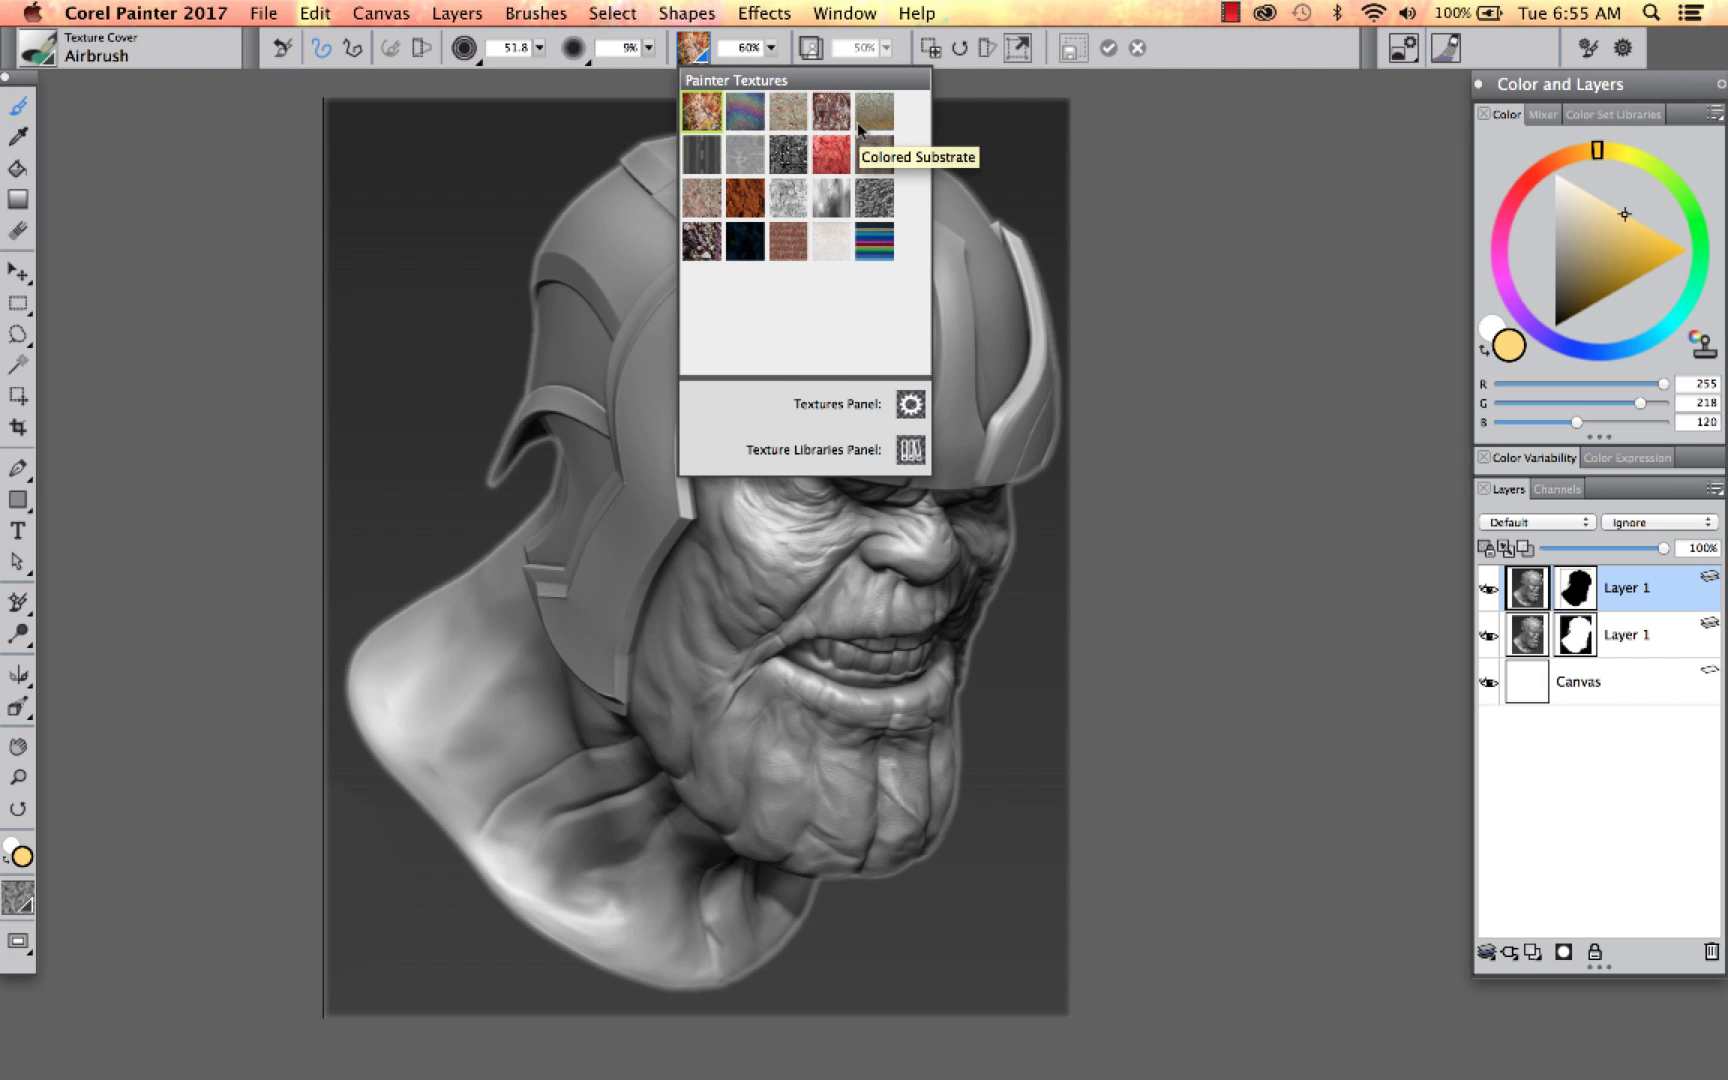
pyautogui.click(1447, 48)
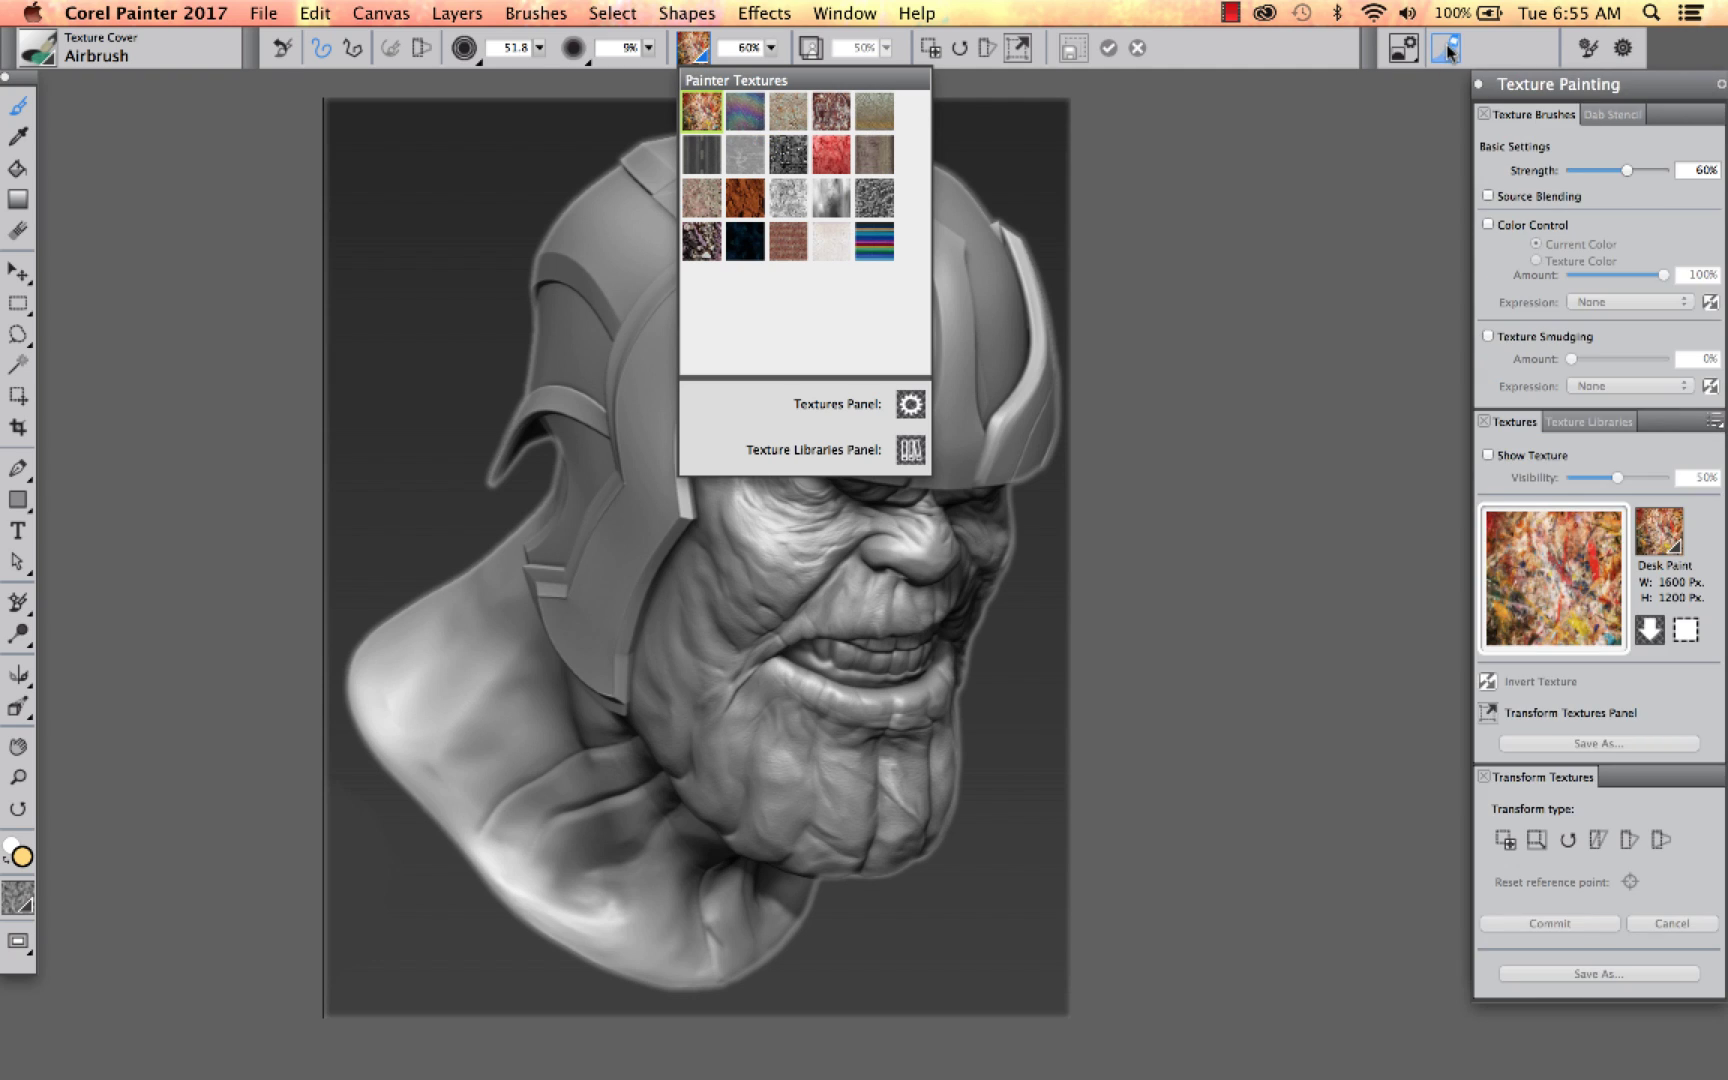
pyautogui.moveTo(1536, 88)
pyautogui.mouseDown()
pyautogui.moveTo(1205, 100)
pyautogui.moveTo(1273, 113)
pyautogui.mouseUp()
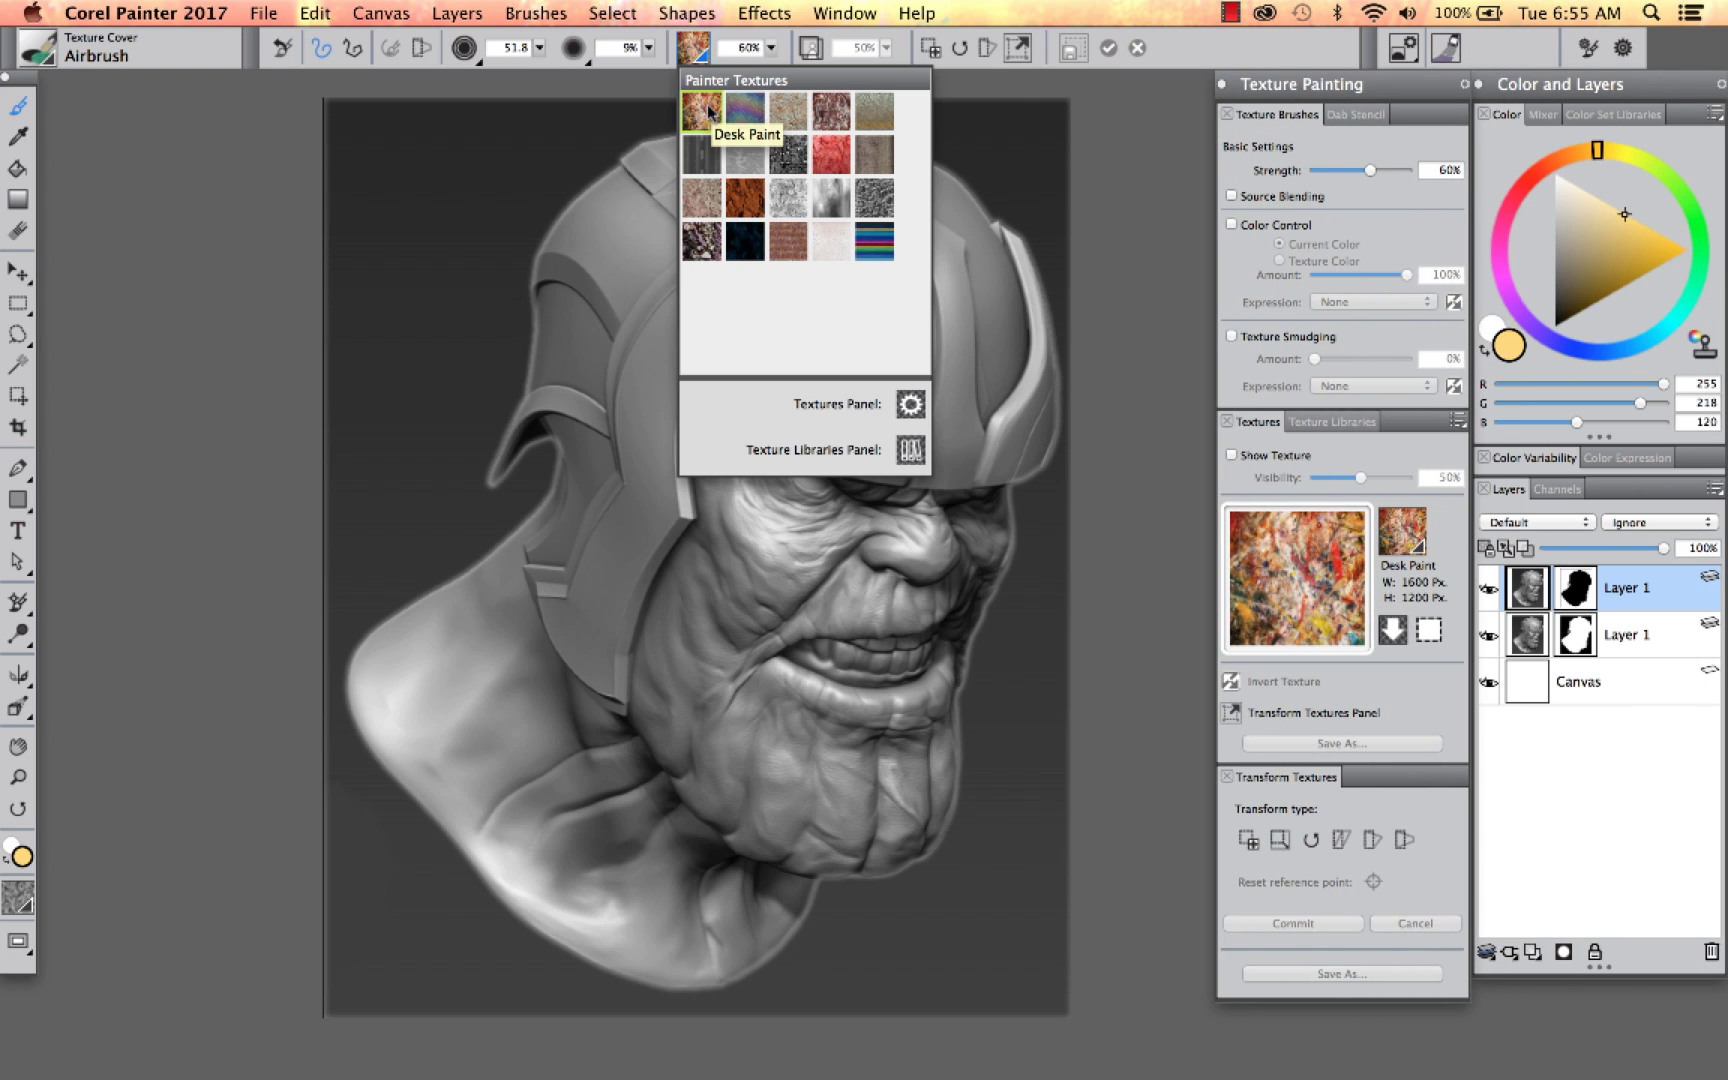
pyautogui.click(706, 110)
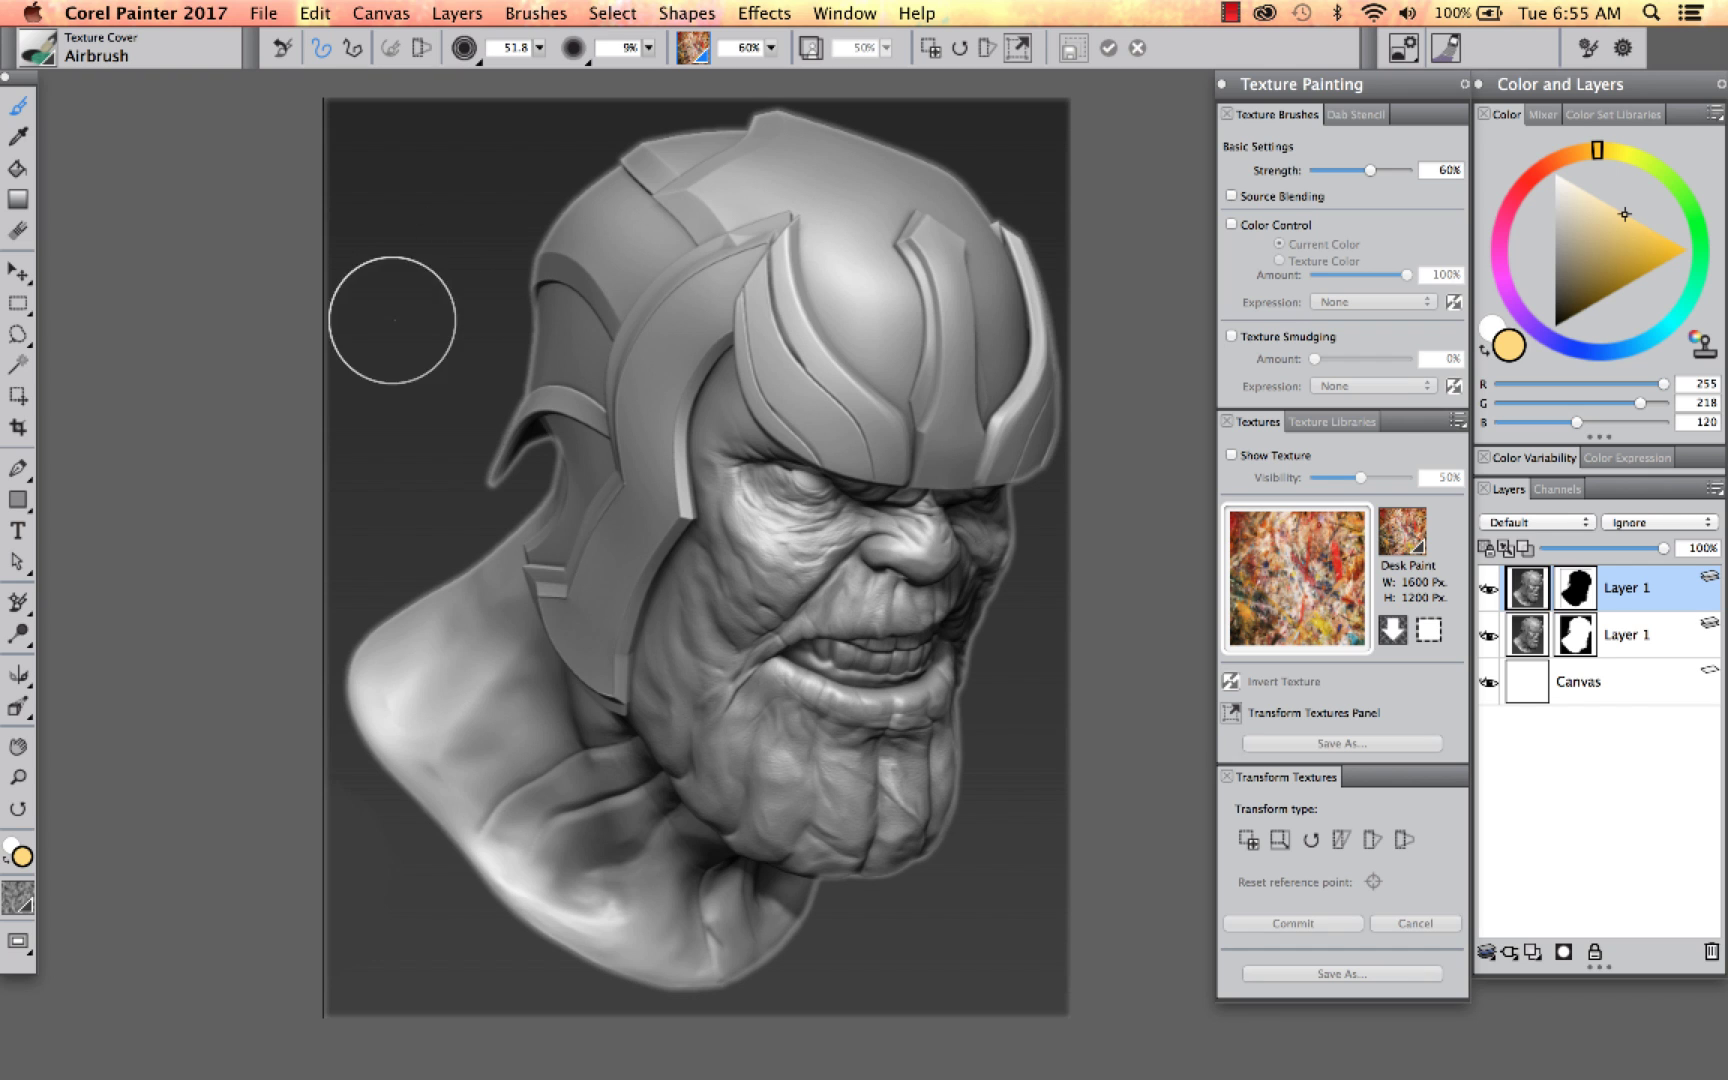
# Step: Airbrush Desk Paint texture into the dark background above and left of the helmet
pyautogui.moveTo(355, 366)
pyautogui.mouseDown()
pyautogui.moveTo(514, 184)
pyautogui.moveTo(317, 281)
pyautogui.moveTo(283, 253)
pyautogui.moveTo(283, 194)
pyautogui.moveTo(391, 225)
pyautogui.moveTo(501, 163)
pyautogui.moveTo(724, 75)
pyautogui.moveTo(751, 81)
pyautogui.moveTo(566, 191)
pyautogui.moveTo(447, 298)
pyautogui.moveTo(554, 275)
pyautogui.moveTo(567, 250)
pyautogui.moveTo(416, 358)
pyautogui.moveTo(296, 413)
pyautogui.moveTo(290, 458)
pyautogui.moveTo(565, 319)
pyautogui.moveTo(472, 463)
pyautogui.moveTo(290, 602)
pyautogui.moveTo(560, 473)
pyautogui.moveTo(336, 588)
pyautogui.moveTo(616, 216)
pyautogui.moveTo(724, 123)
pyautogui.moveTo(710, 134)
pyautogui.moveTo(768, 144)
pyautogui.moveTo(941, 109)
pyautogui.moveTo(973, 128)
pyautogui.moveTo(1087, 114)
pyautogui.moveTo(1090, 150)
pyautogui.moveTo(984, 253)
pyautogui.moveTo(1047, 161)
pyautogui.mouseUp()
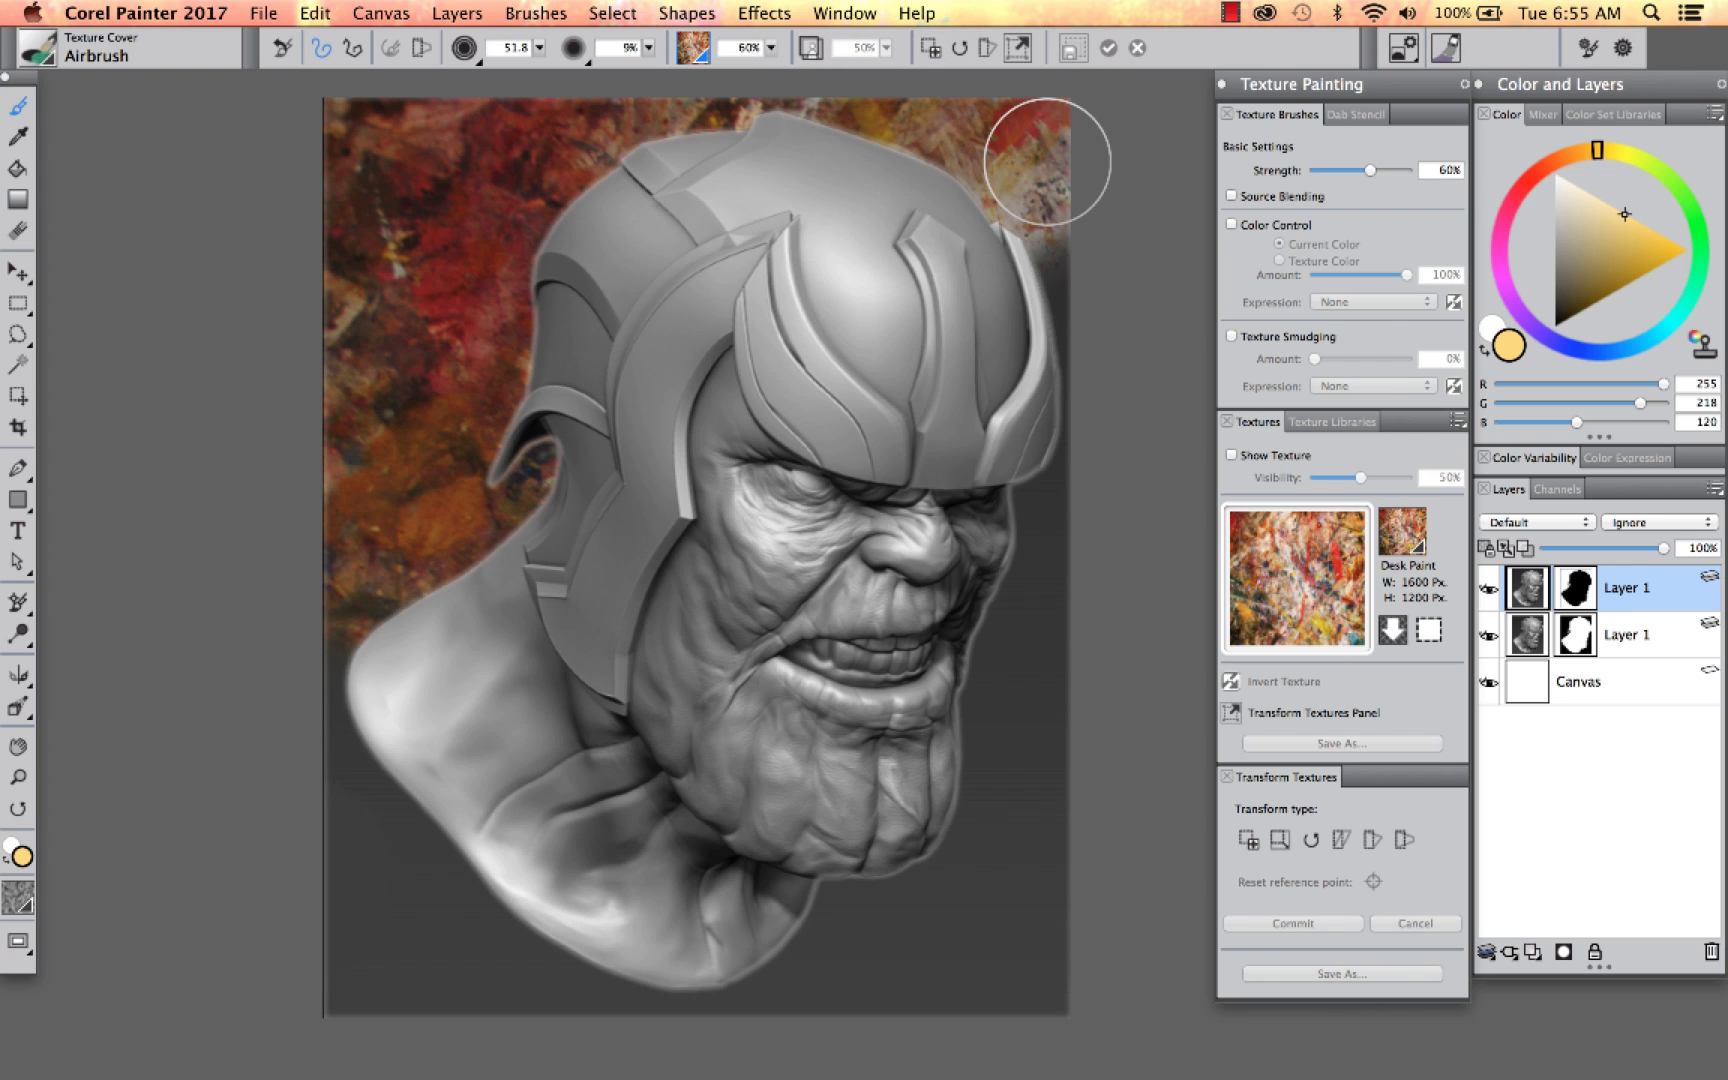
pyautogui.click(45, 52)
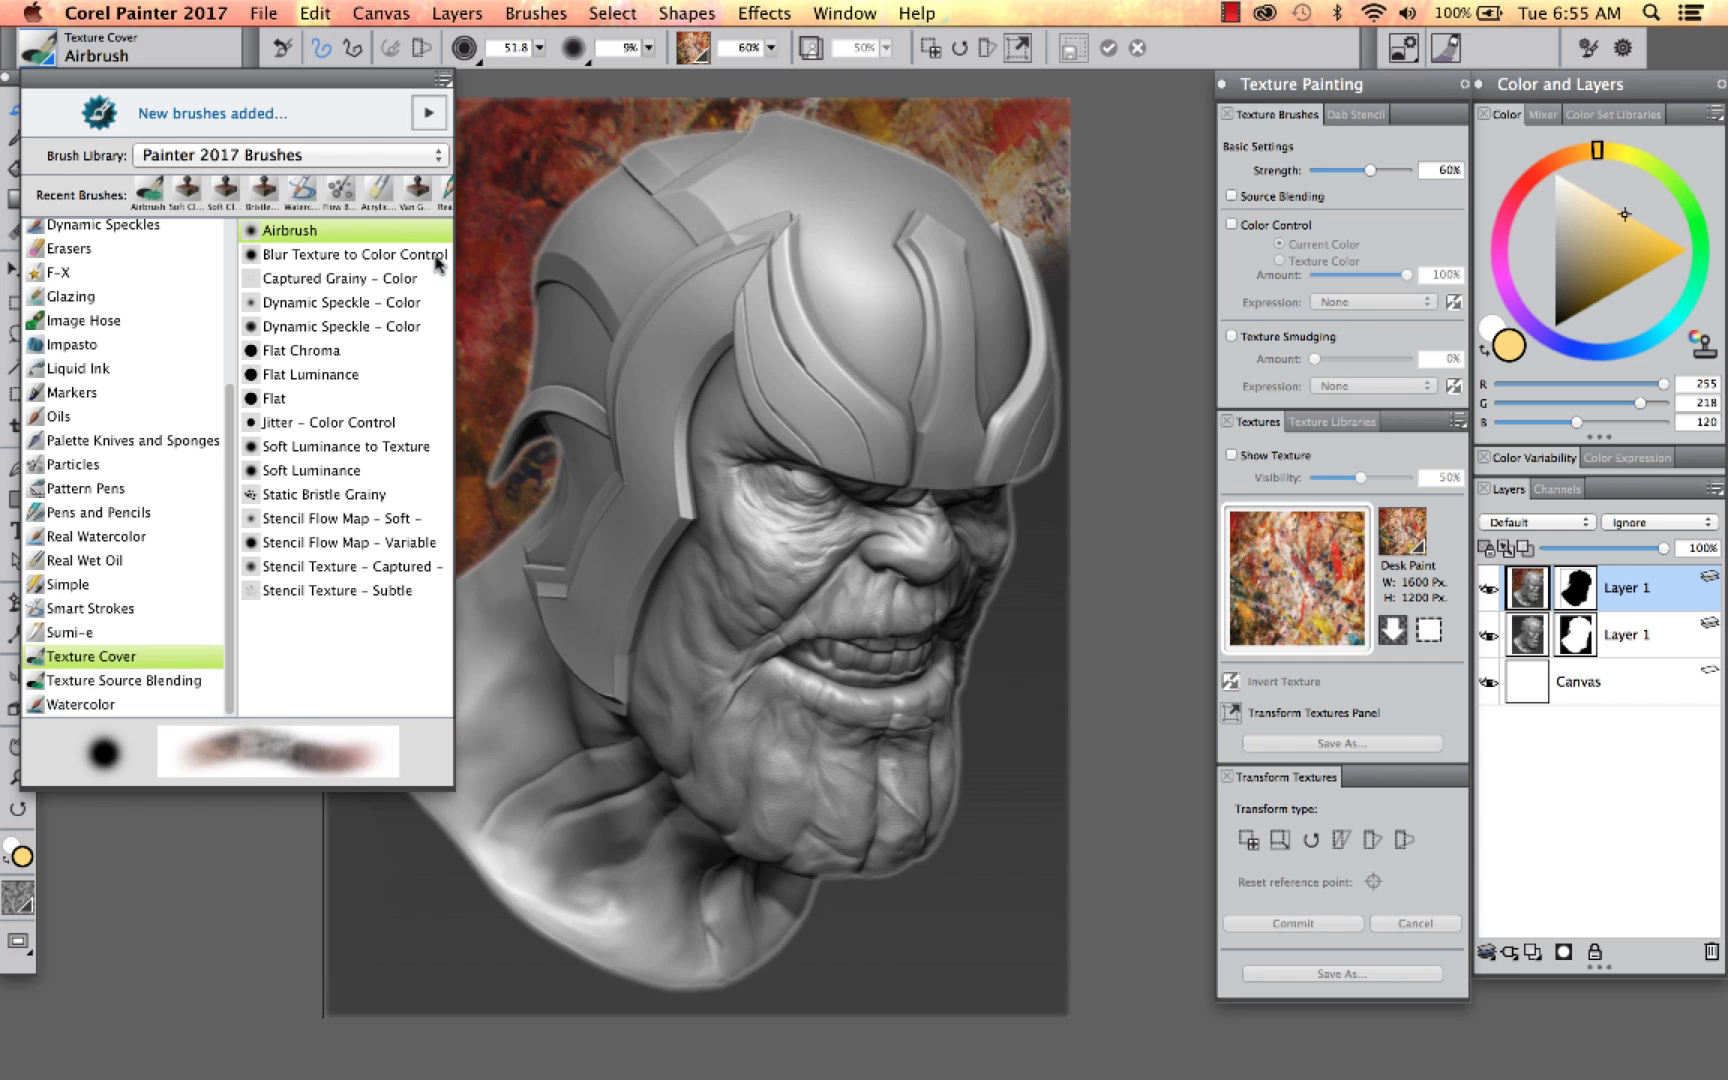
# Step: Choose the Captured Grainy – Color brush at 100% strength with Texture Smudging on
pyautogui.click(363, 278)
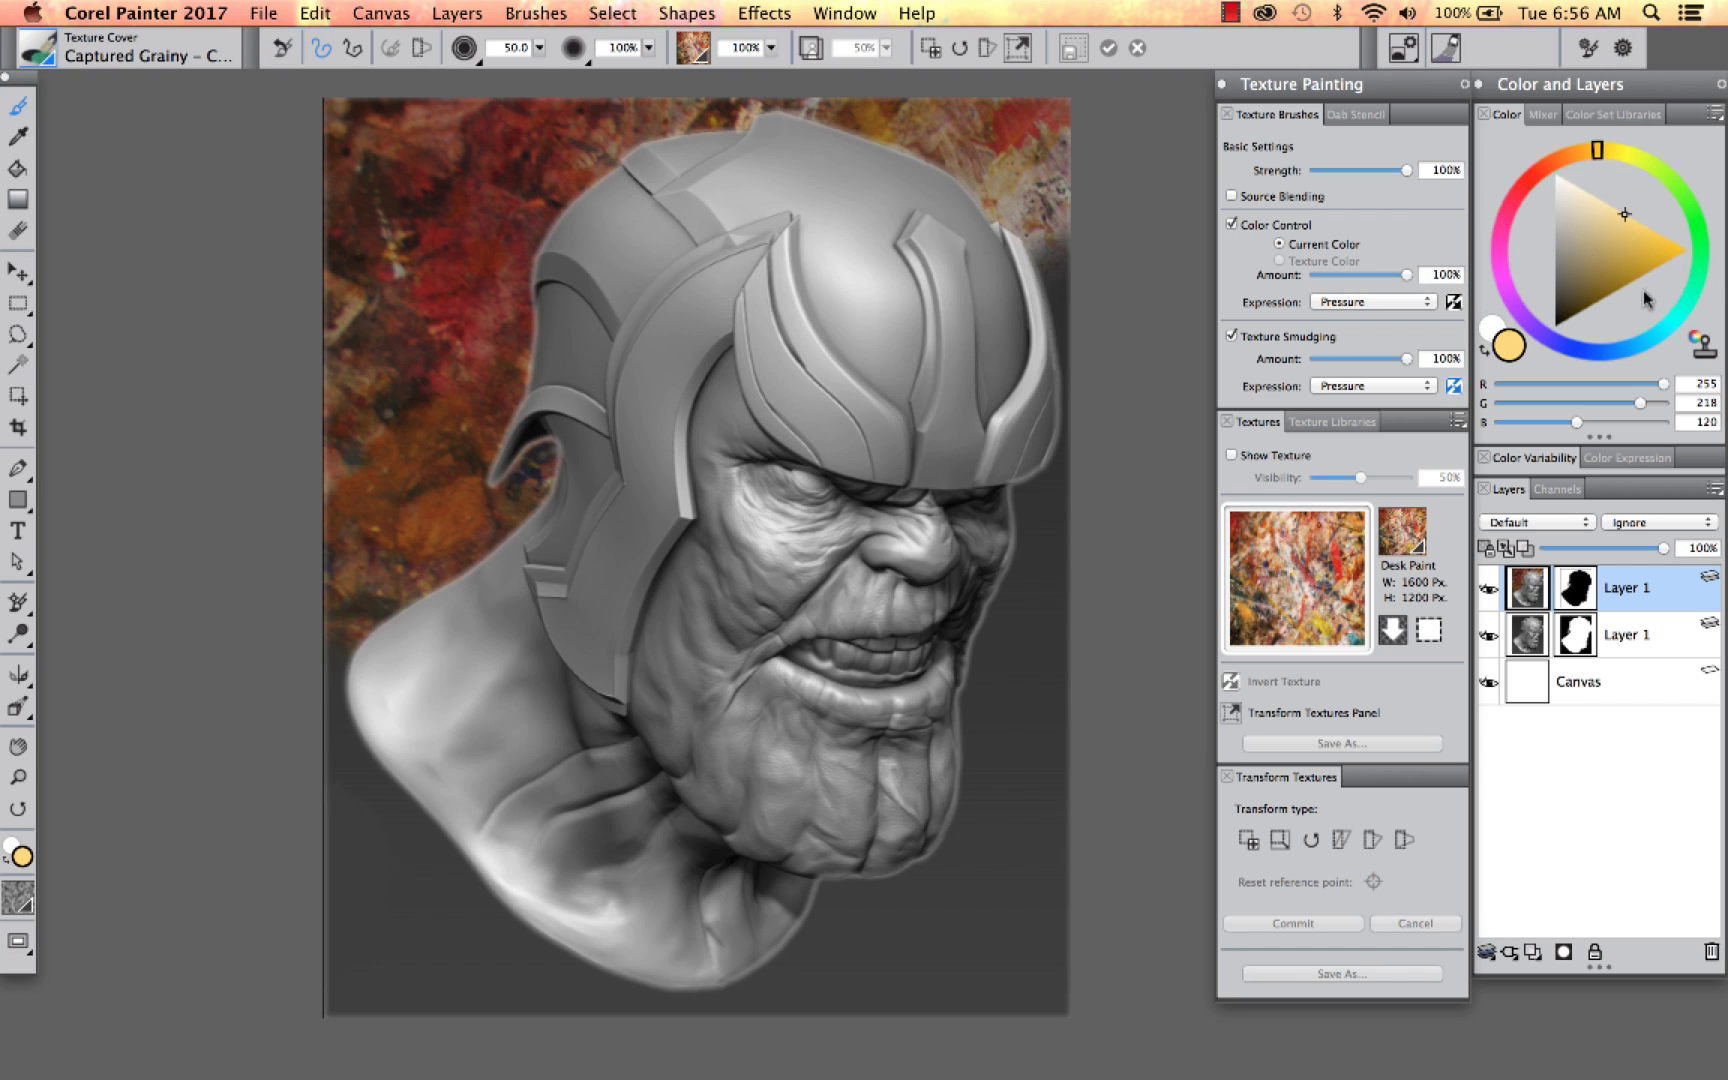
# Step: With Color Control off, paint grainy texture left of the shoulder and a golden band below
pyautogui.click(1231, 225)
pyautogui.moveTo(335, 750)
pyautogui.mouseDown()
pyautogui.moveTo(258, 706)
pyautogui.moveTo(243, 764)
pyautogui.moveTo(278, 841)
pyautogui.moveTo(405, 775)
pyautogui.moveTo(522, 750)
pyautogui.moveTo(458, 827)
pyautogui.moveTo(426, 909)
pyautogui.mouseUp()
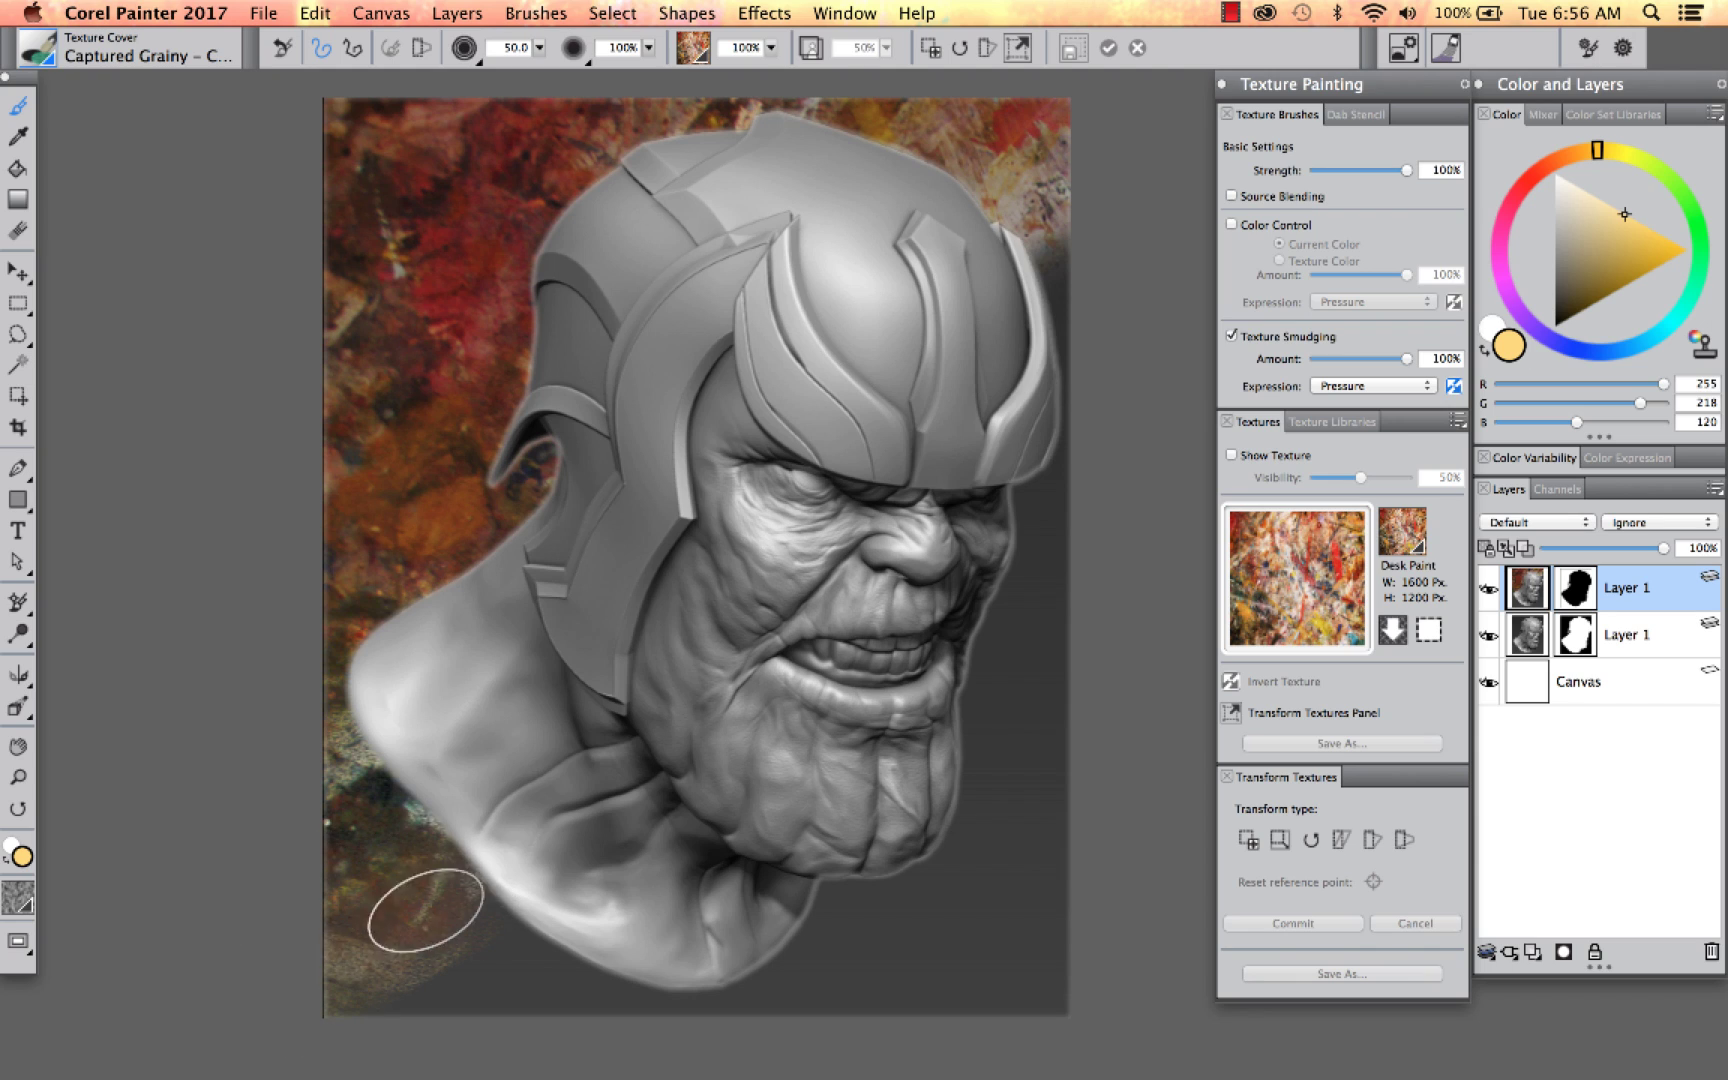
pyautogui.click(18, 777)
pyautogui.moveTo(675, 985); pyautogui.dragTo(676, 986)
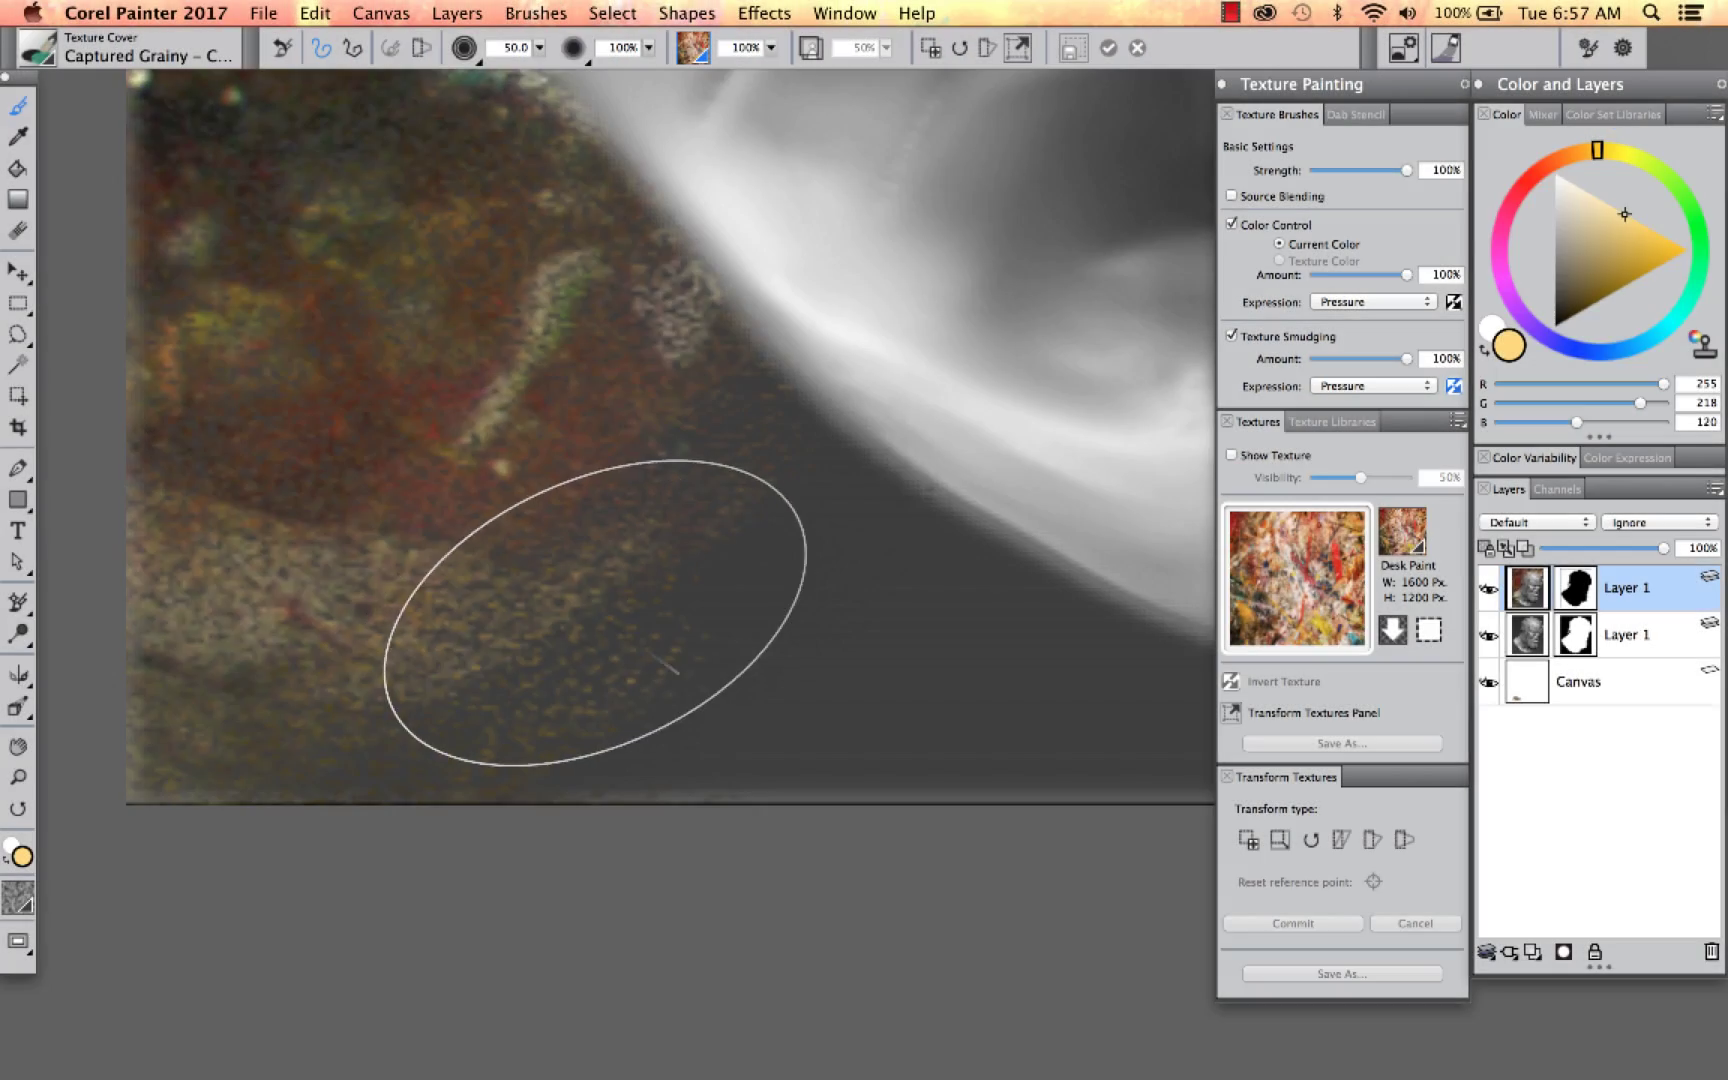
pyautogui.moveTo(426, 674)
pyautogui.mouseDown()
pyautogui.moveTo(309, 737)
pyautogui.moveTo(397, 448)
pyautogui.moveTo(312, 737)
pyautogui.moveTo(671, 733)
pyautogui.moveTo(393, 841)
pyautogui.moveTo(575, 540)
pyautogui.moveTo(293, 663)
pyautogui.moveTo(472, 616)
pyautogui.mouseUp()
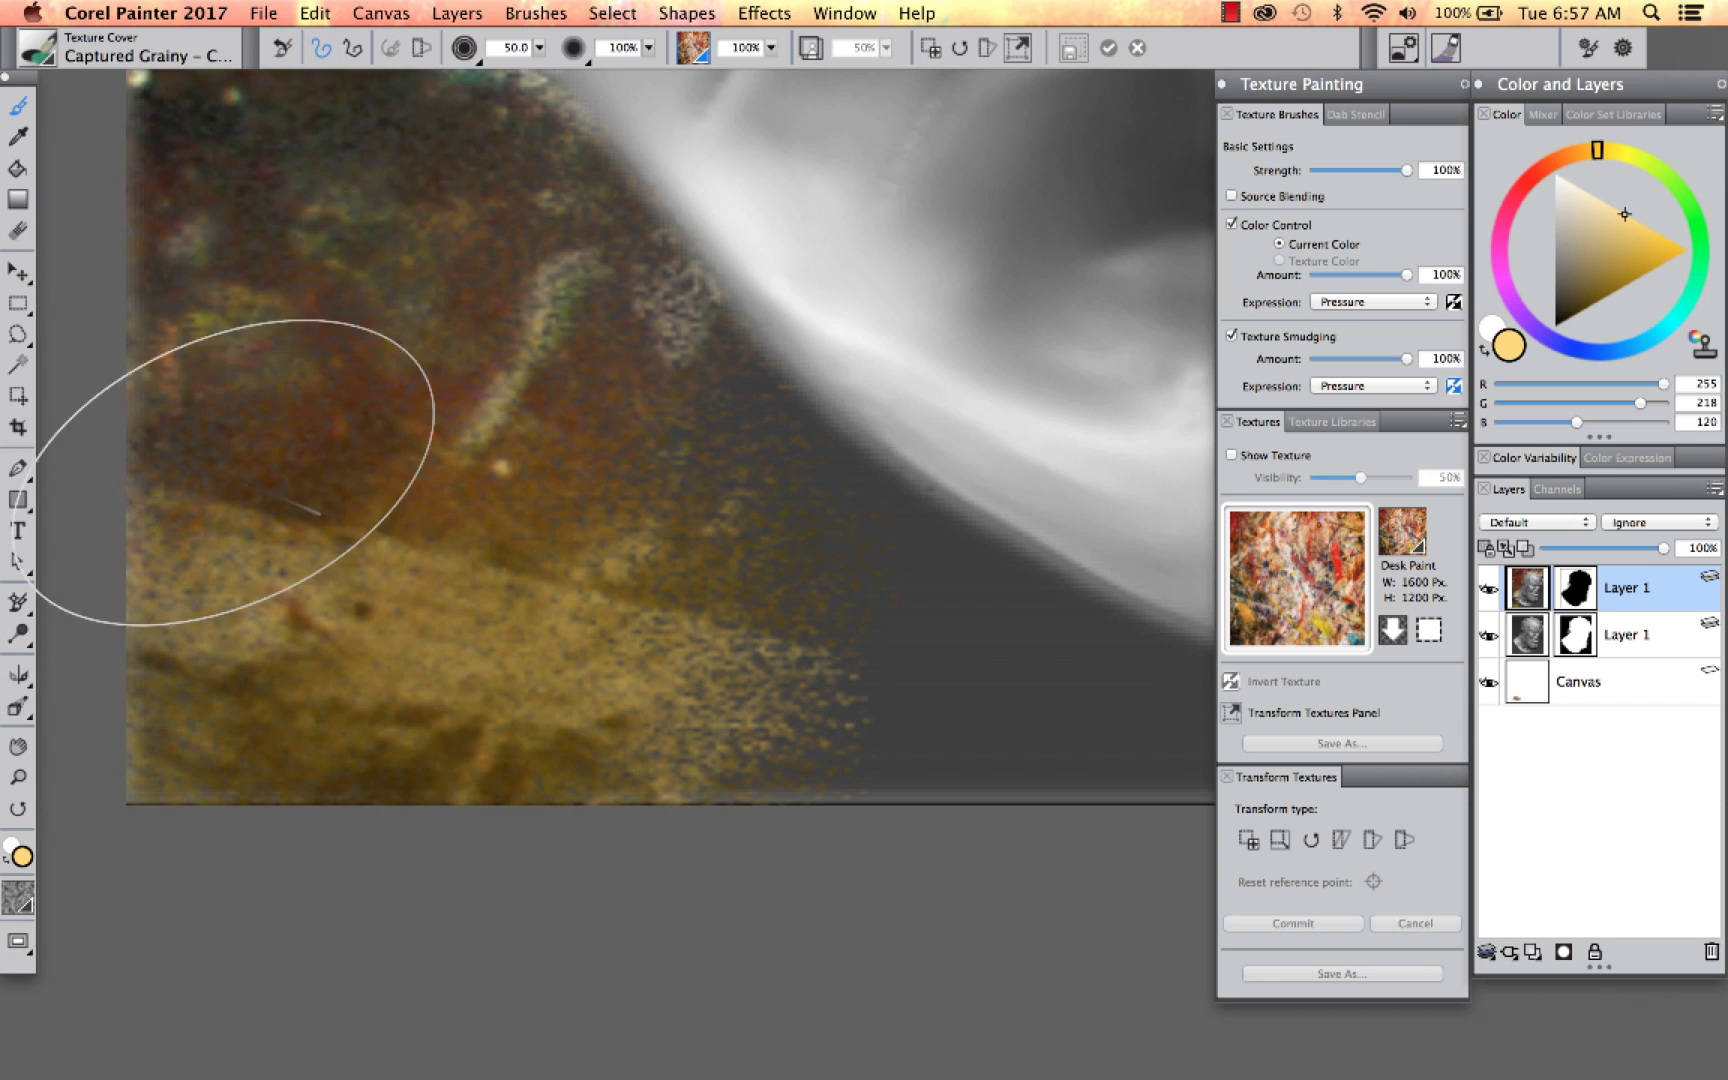
pyautogui.click(20, 777)
pyautogui.moveTo(398, 47)
pyautogui.mouseDown()
pyautogui.moveTo(446, 66)
pyautogui.moveTo(425, 66)
pyautogui.mouseUp()
pyautogui.scroll(5, 182, 77)
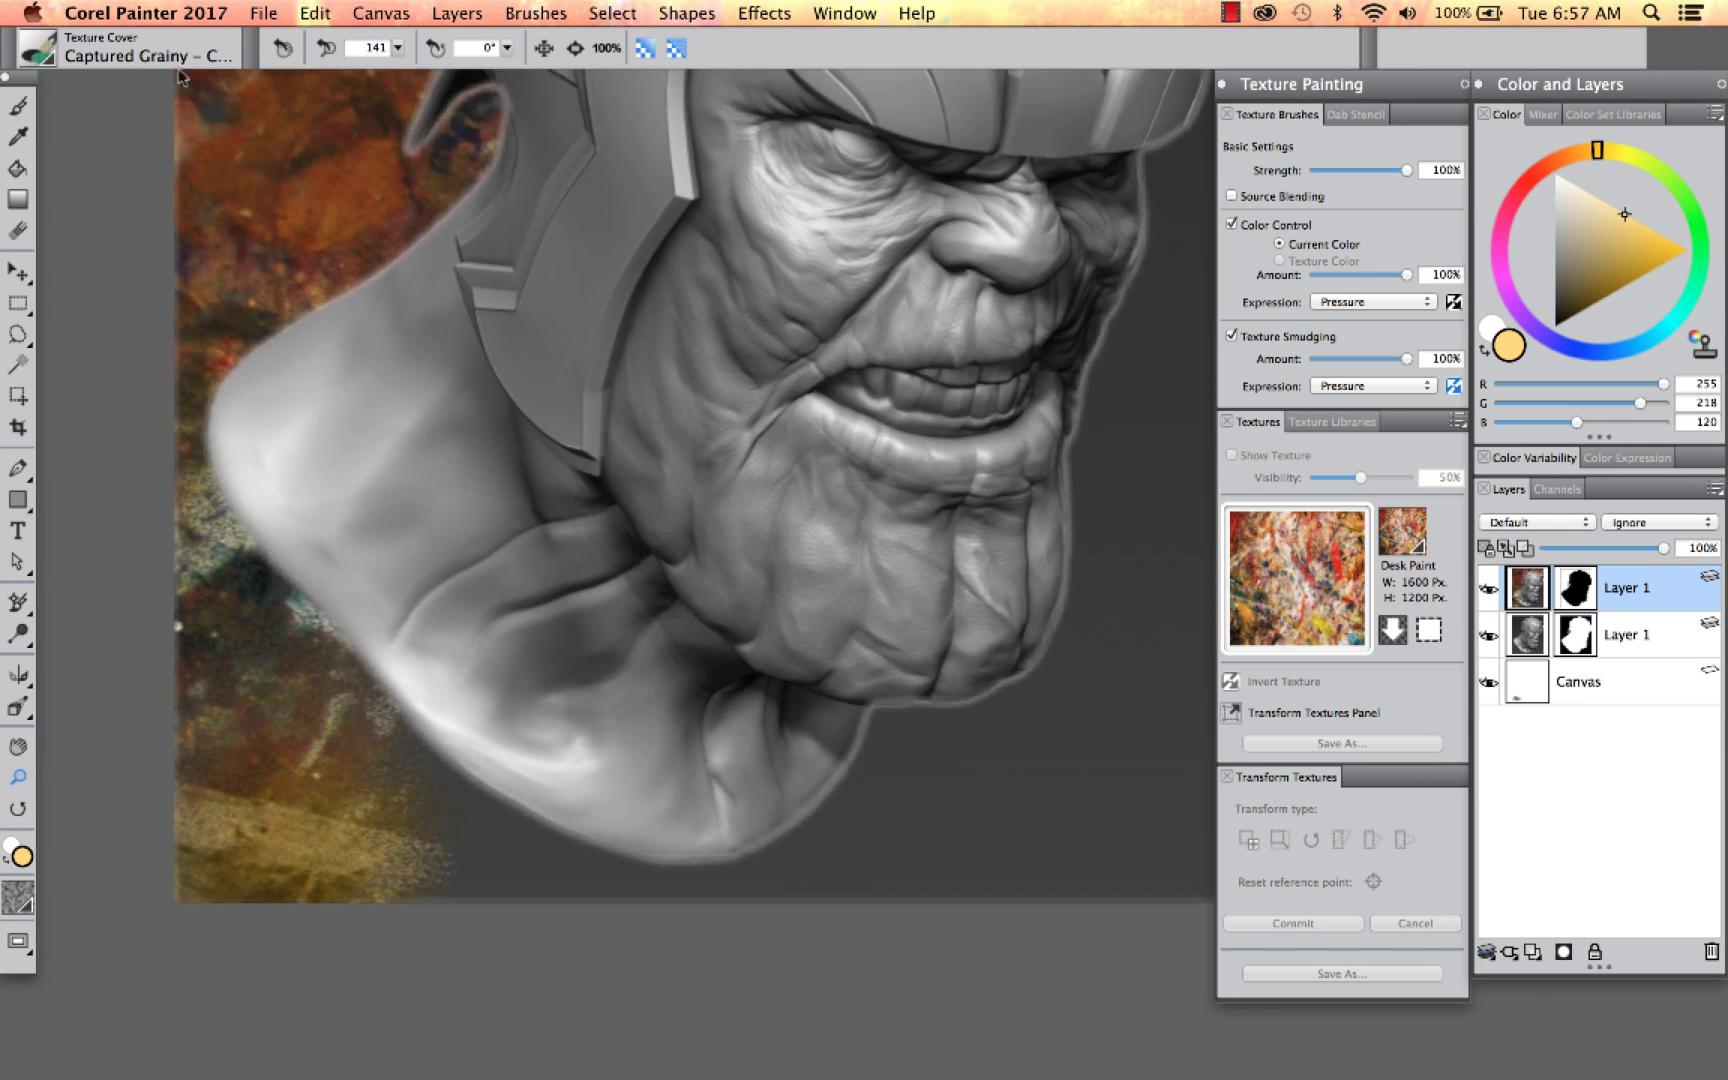
# Step: Paint golden Dynamic Speckle – Color texture along the background below the chin and neck
pyautogui.click(45, 50)
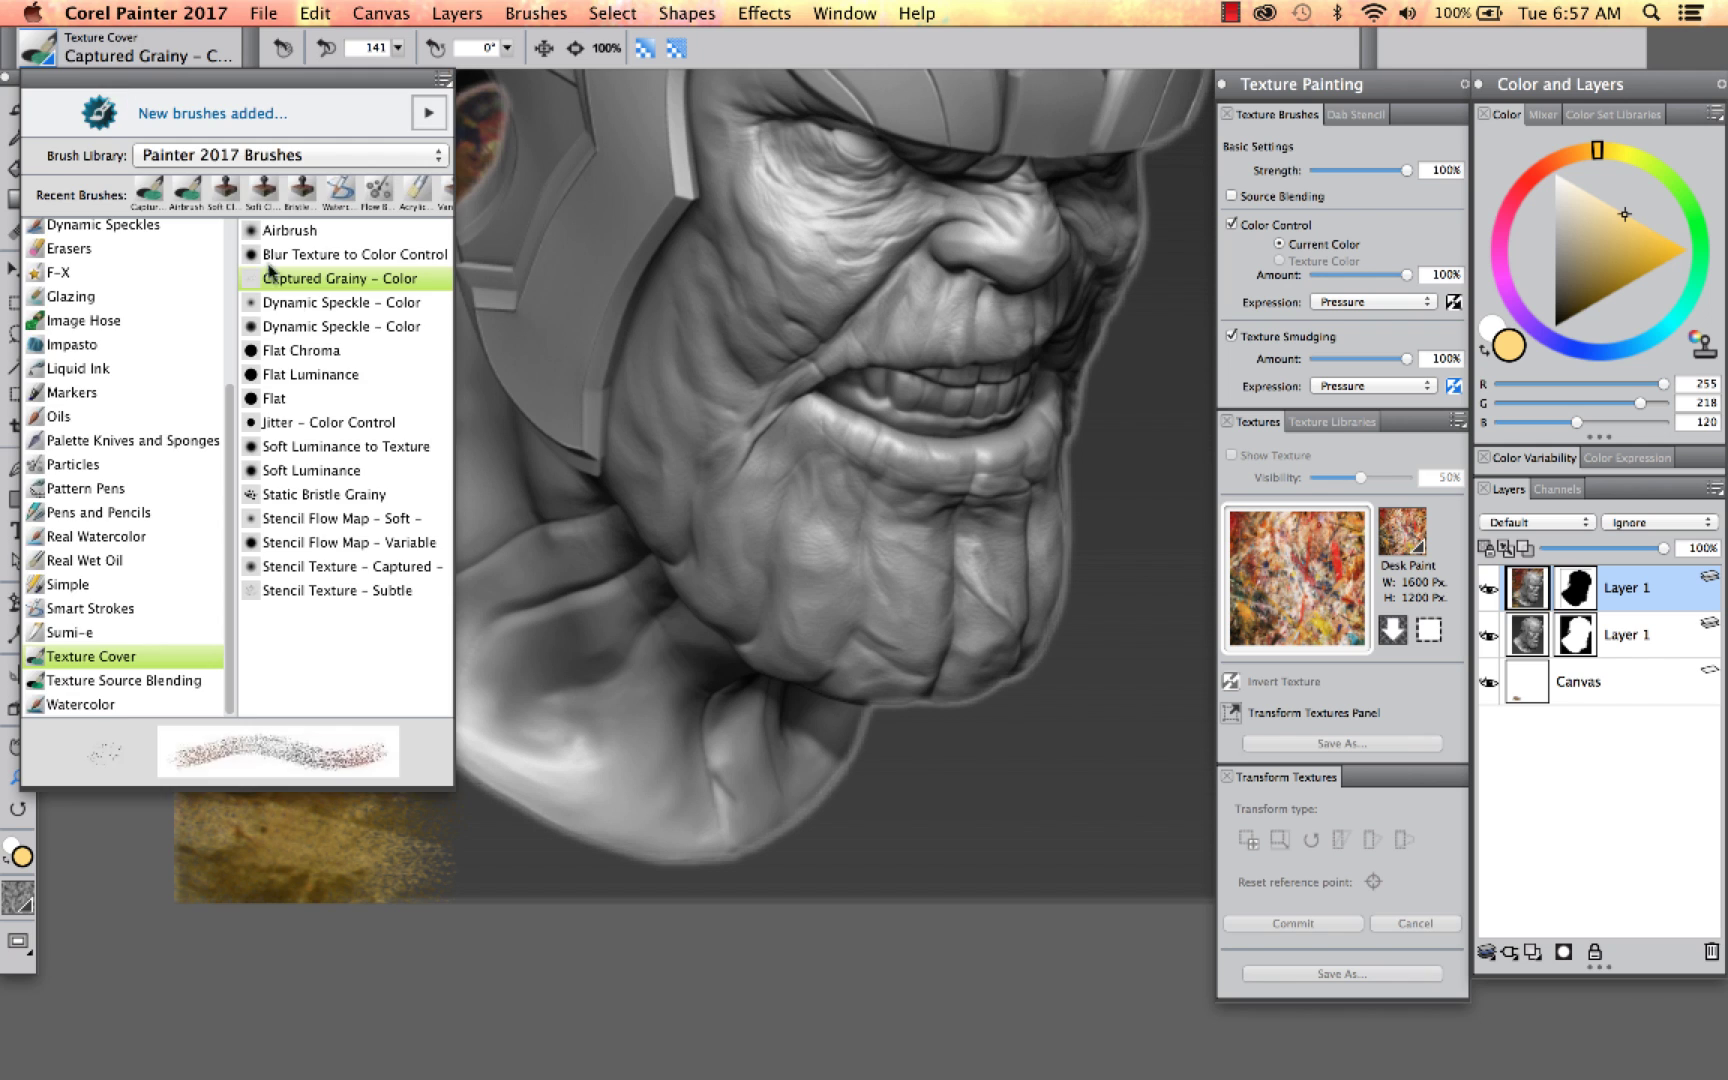
pyautogui.click(340, 302)
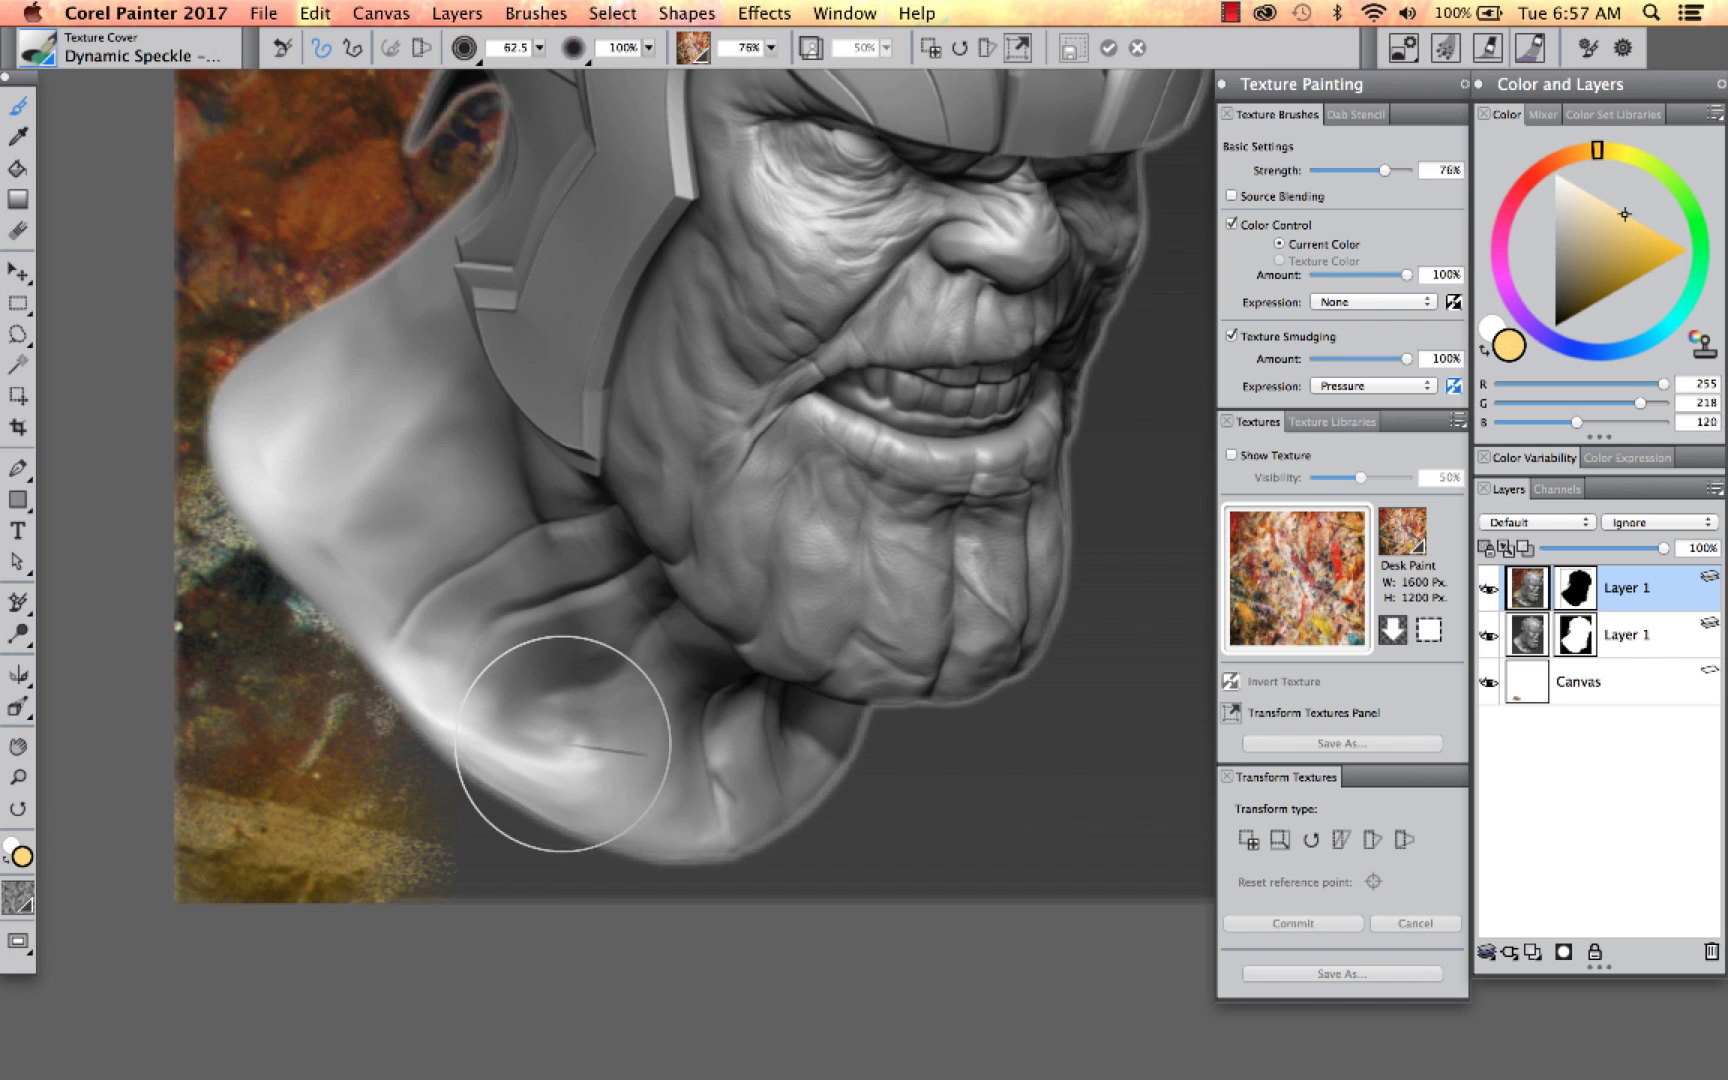
pyautogui.moveTo(501, 791)
pyautogui.mouseDown()
pyautogui.moveTo(516, 748)
pyautogui.moveTo(459, 738)
pyautogui.moveTo(625, 780)
pyautogui.moveTo(576, 846)
pyautogui.moveTo(635, 901)
pyautogui.moveTo(563, 970)
pyautogui.moveTo(617, 978)
pyautogui.moveTo(892, 871)
pyautogui.moveTo(784, 865)
pyautogui.moveTo(672, 939)
pyautogui.moveTo(965, 873)
pyautogui.moveTo(856, 945)
pyautogui.mouseUp()
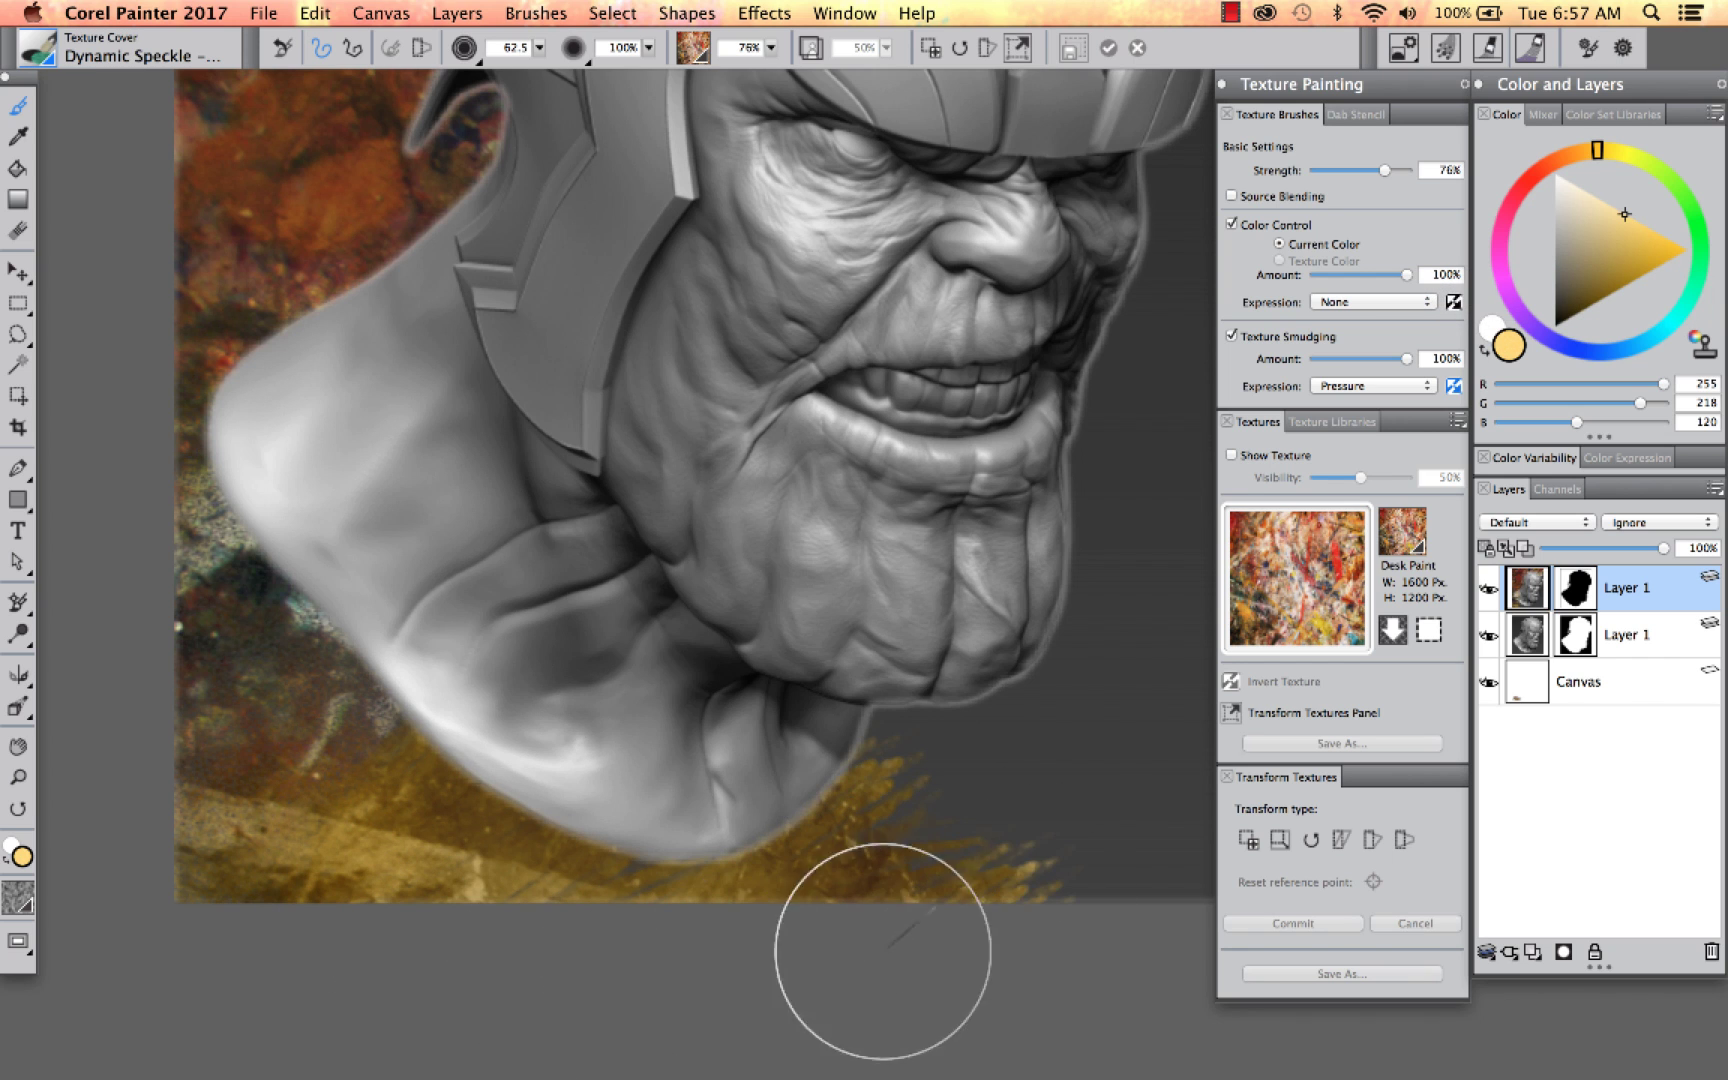
pyautogui.moveTo(973, 632); pyautogui.dragTo(830, 700)
pyautogui.click(45, 50)
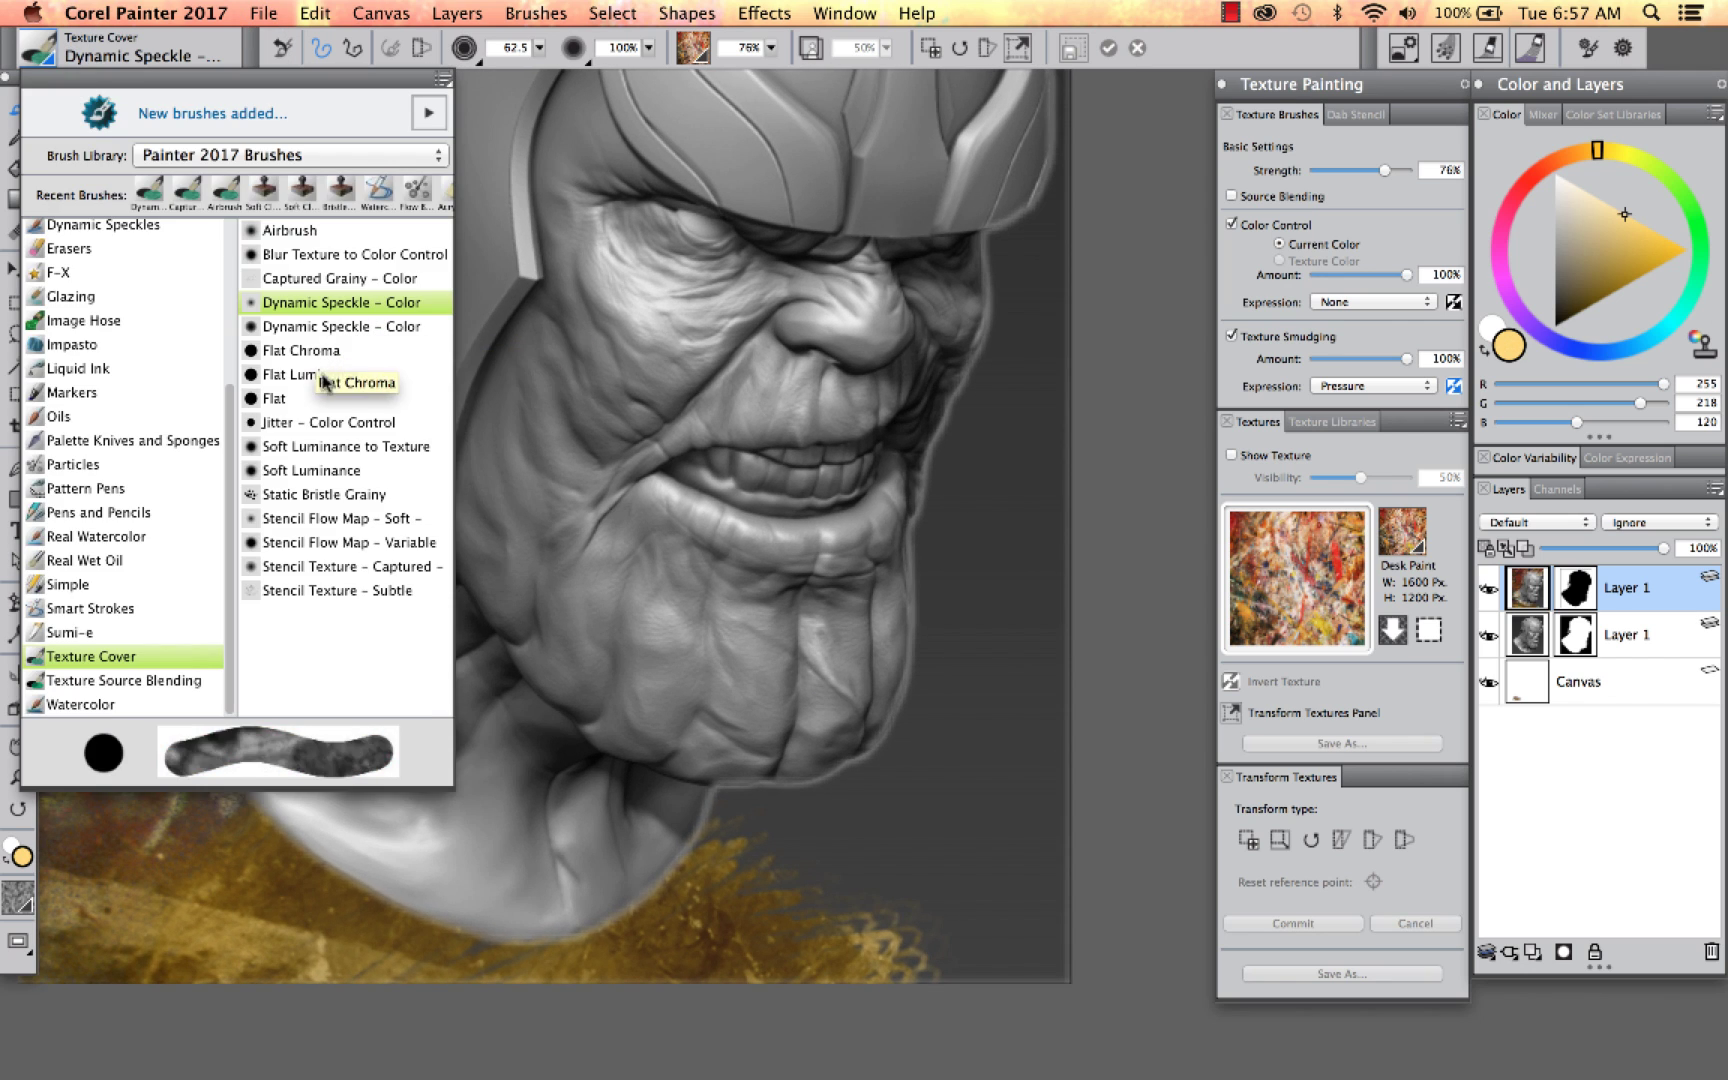
# Step: Dab golden Jitter – Color Control beside the chin, then Static Bristle Grainy grey right of the face
pyautogui.click(305, 422)
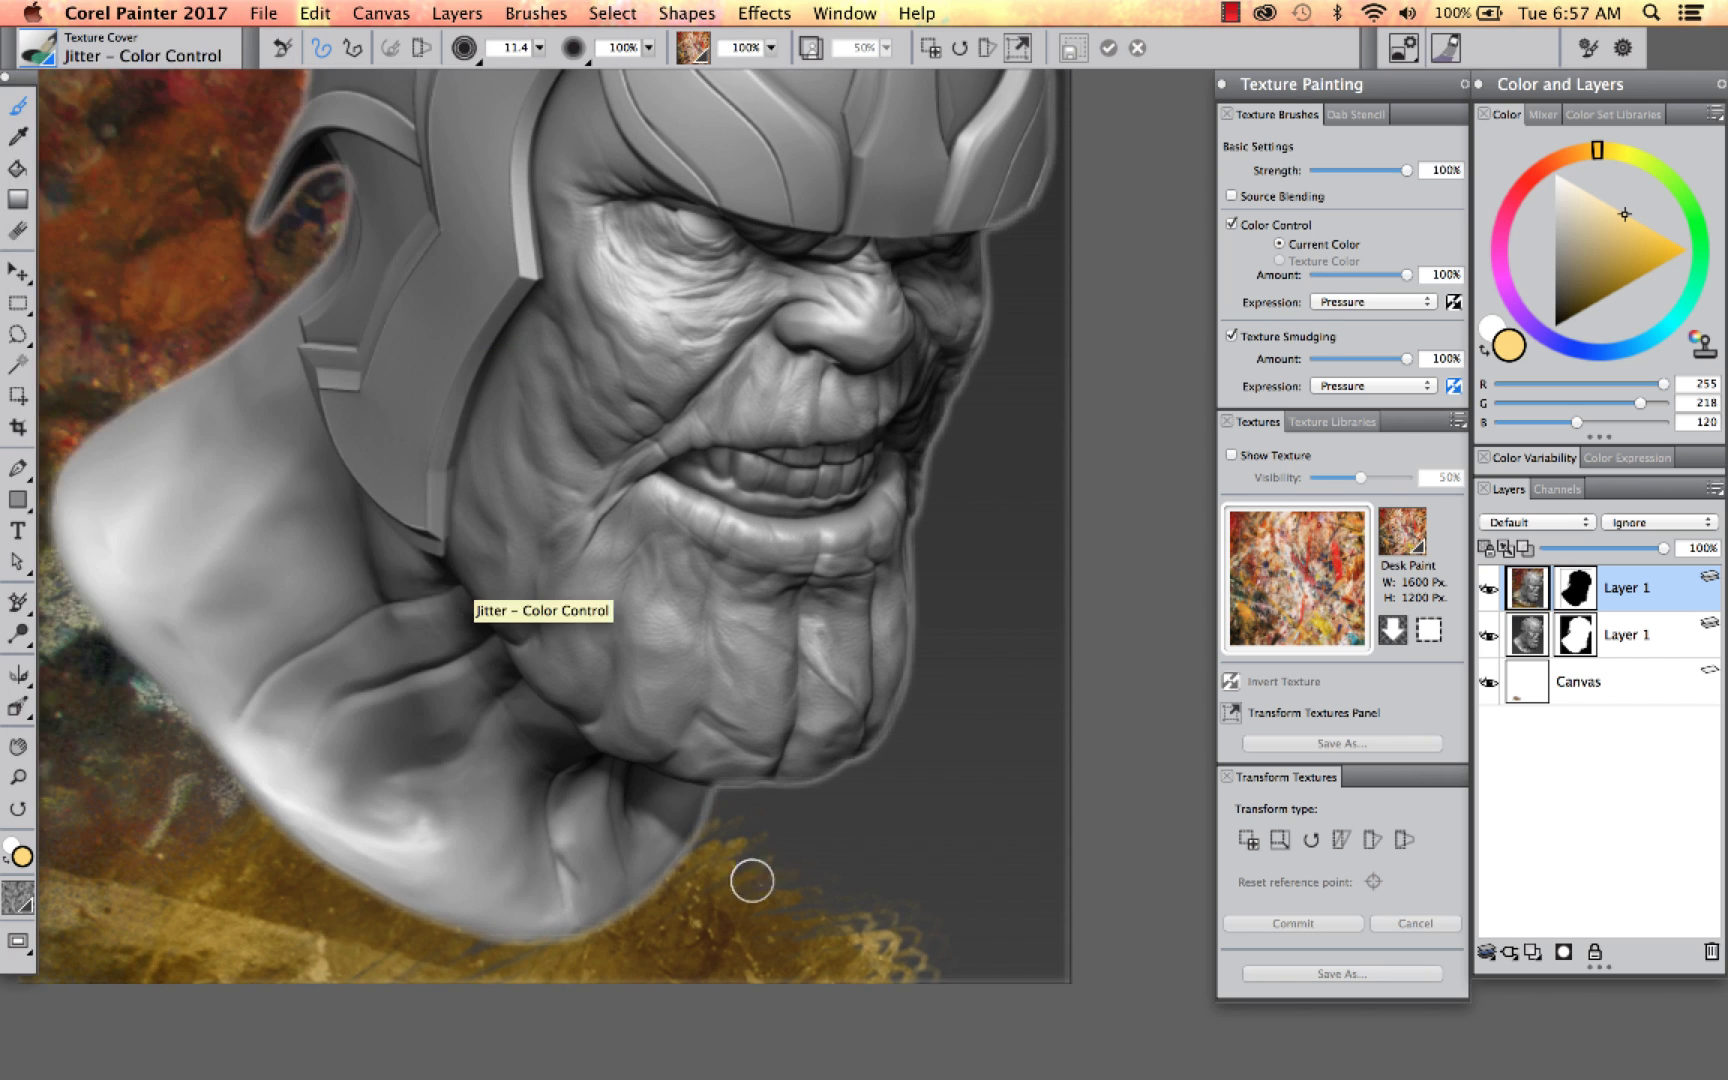
pyautogui.moveTo(800, 848)
pyautogui.mouseDown()
pyautogui.moveTo(838, 887)
pyautogui.moveTo(770, 918)
pyautogui.moveTo(901, 827)
pyautogui.moveTo(825, 835)
pyautogui.moveTo(709, 888)
pyautogui.moveTo(781, 803)
pyautogui.moveTo(771, 778)
pyautogui.moveTo(974, 725)
pyautogui.moveTo(805, 827)
pyautogui.moveTo(857, 904)
pyautogui.moveTo(808, 997)
pyautogui.moveTo(945, 1010)
pyautogui.mouseUp()
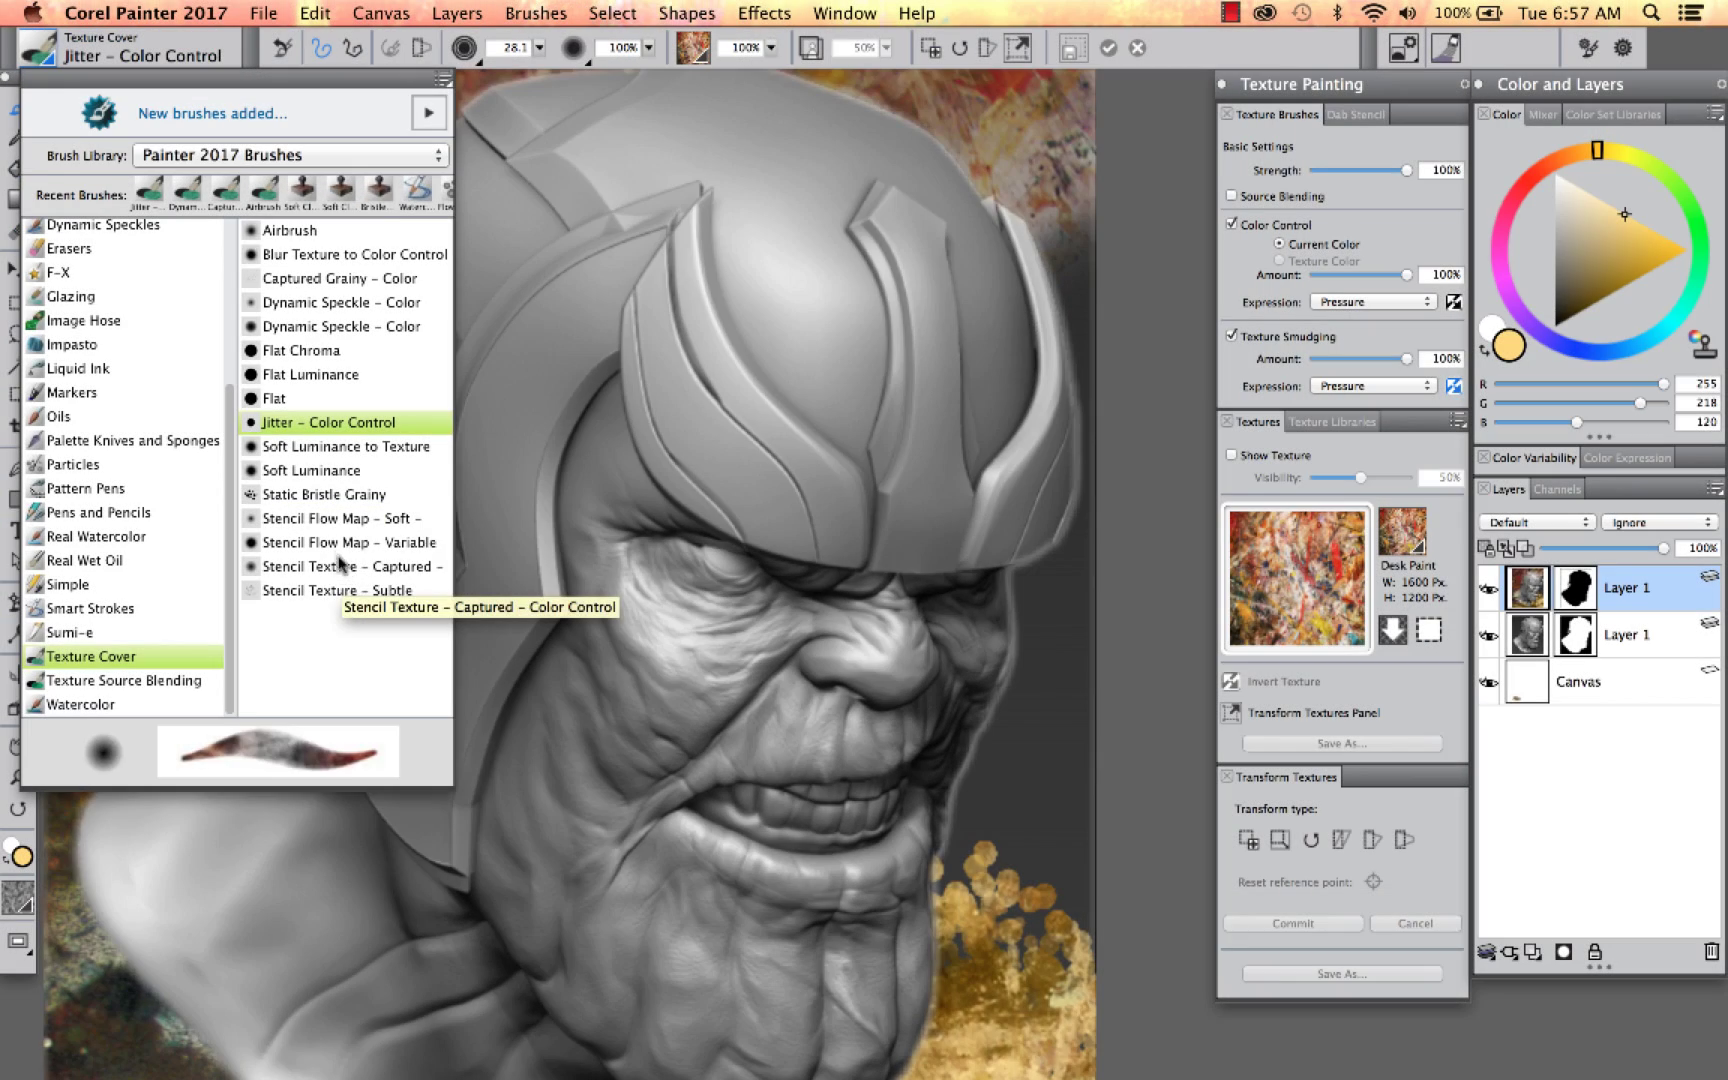
pyautogui.click(322, 494)
pyautogui.moveTo(1059, 789)
pyautogui.mouseDown()
pyautogui.moveTo(1072, 714)
pyautogui.moveTo(964, 918)
pyautogui.moveTo(1072, 895)
pyautogui.moveTo(1049, 943)
pyautogui.moveTo(1157, 328)
pyautogui.moveTo(1034, 193)
pyautogui.moveTo(1088, 828)
pyautogui.mouseUp()
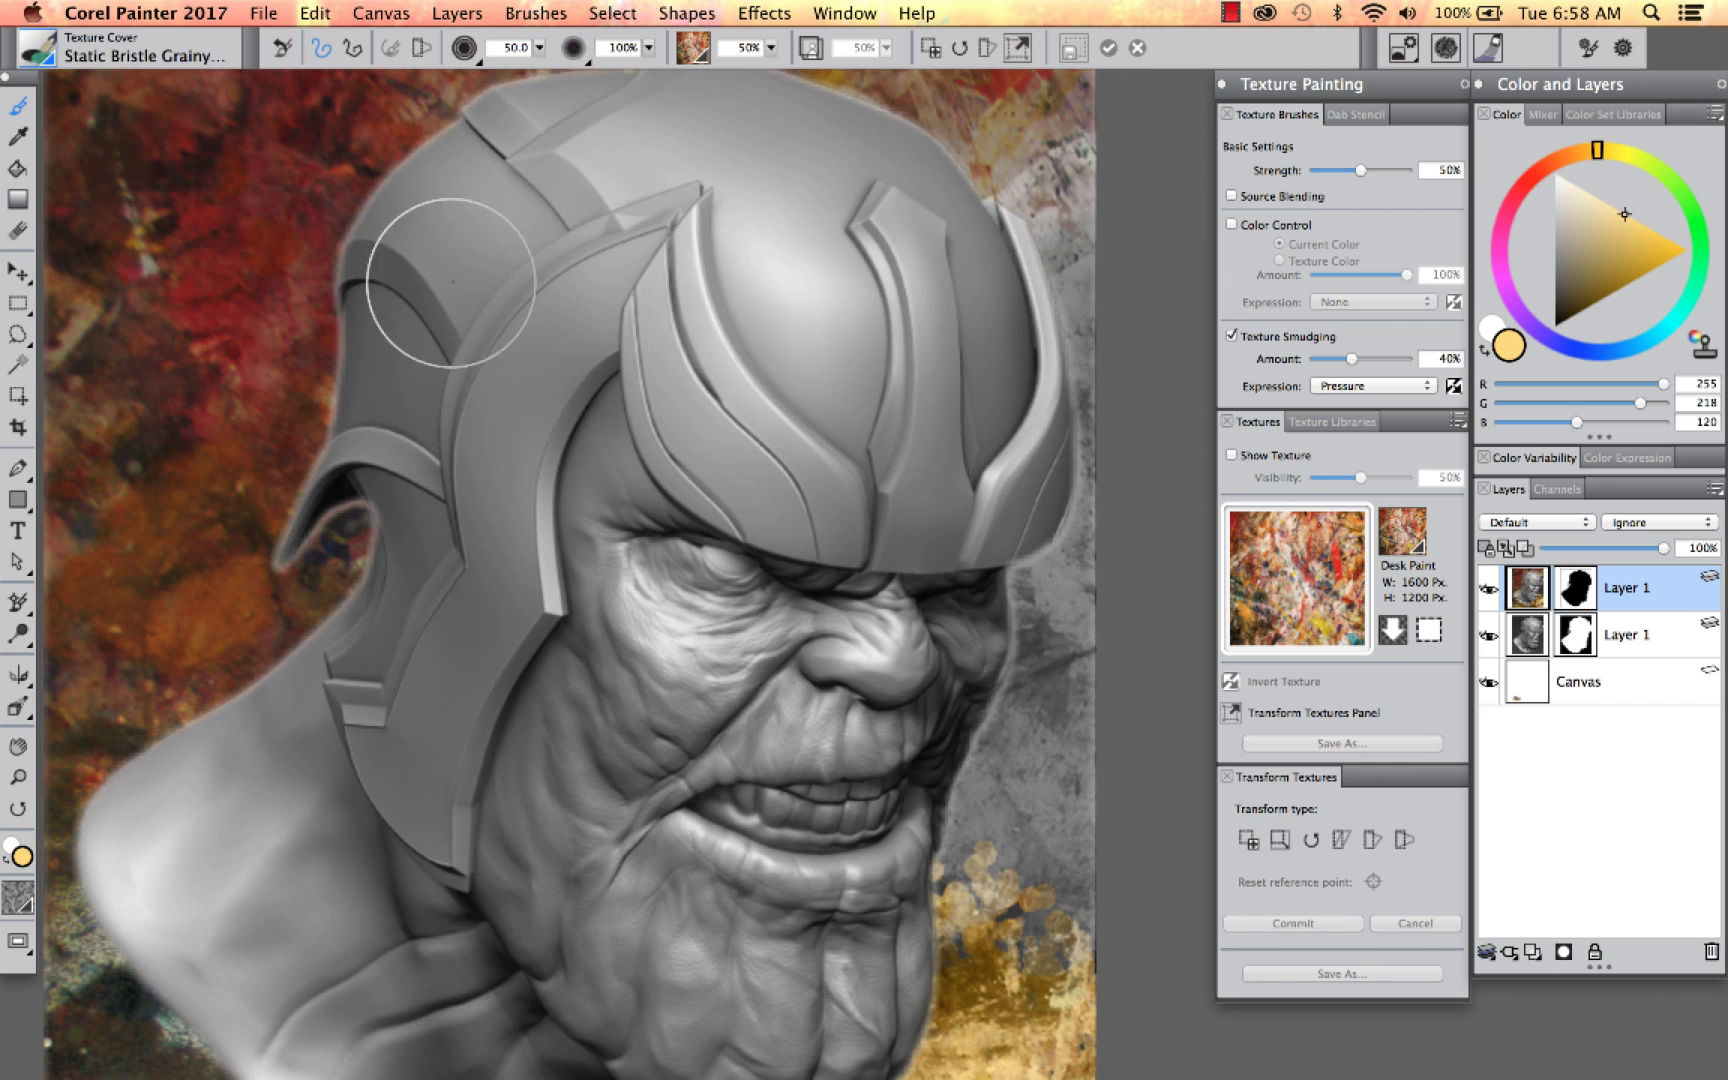
pyautogui.click(17, 777)
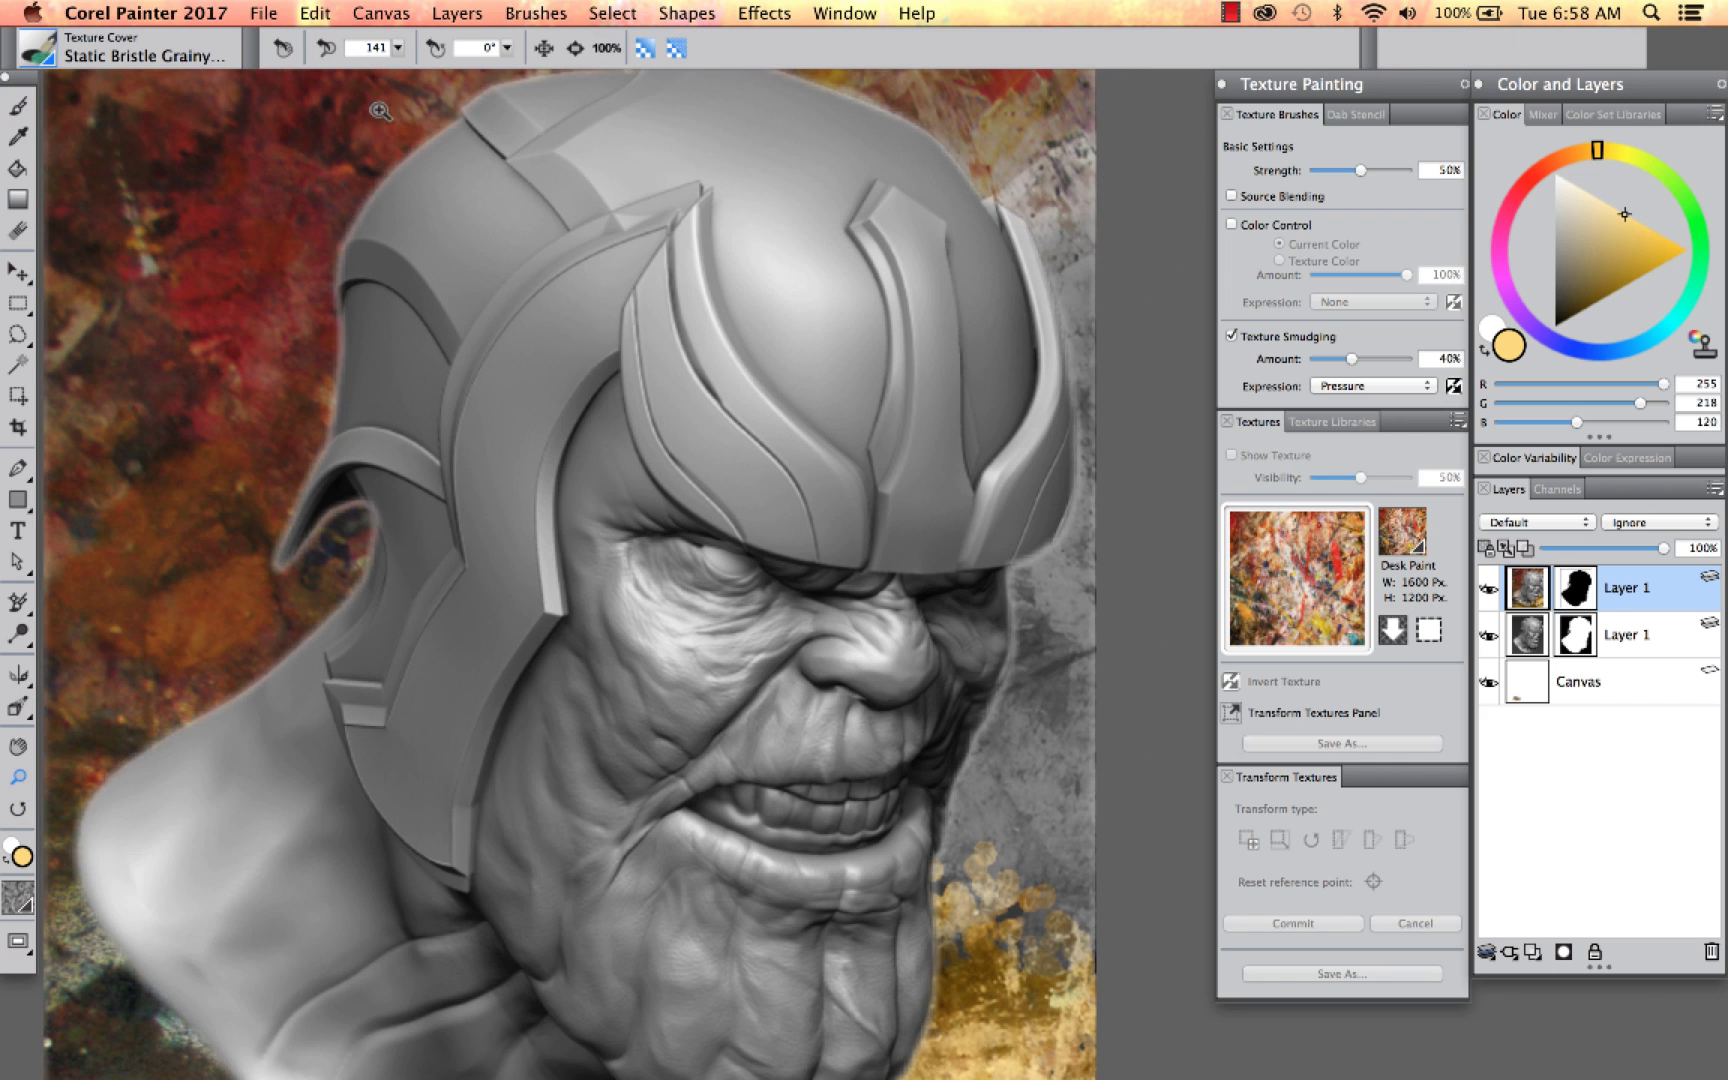
# Step: Recentre the whole bust in view and make the lower Layer 1 the active layer
pyautogui.click(545, 50)
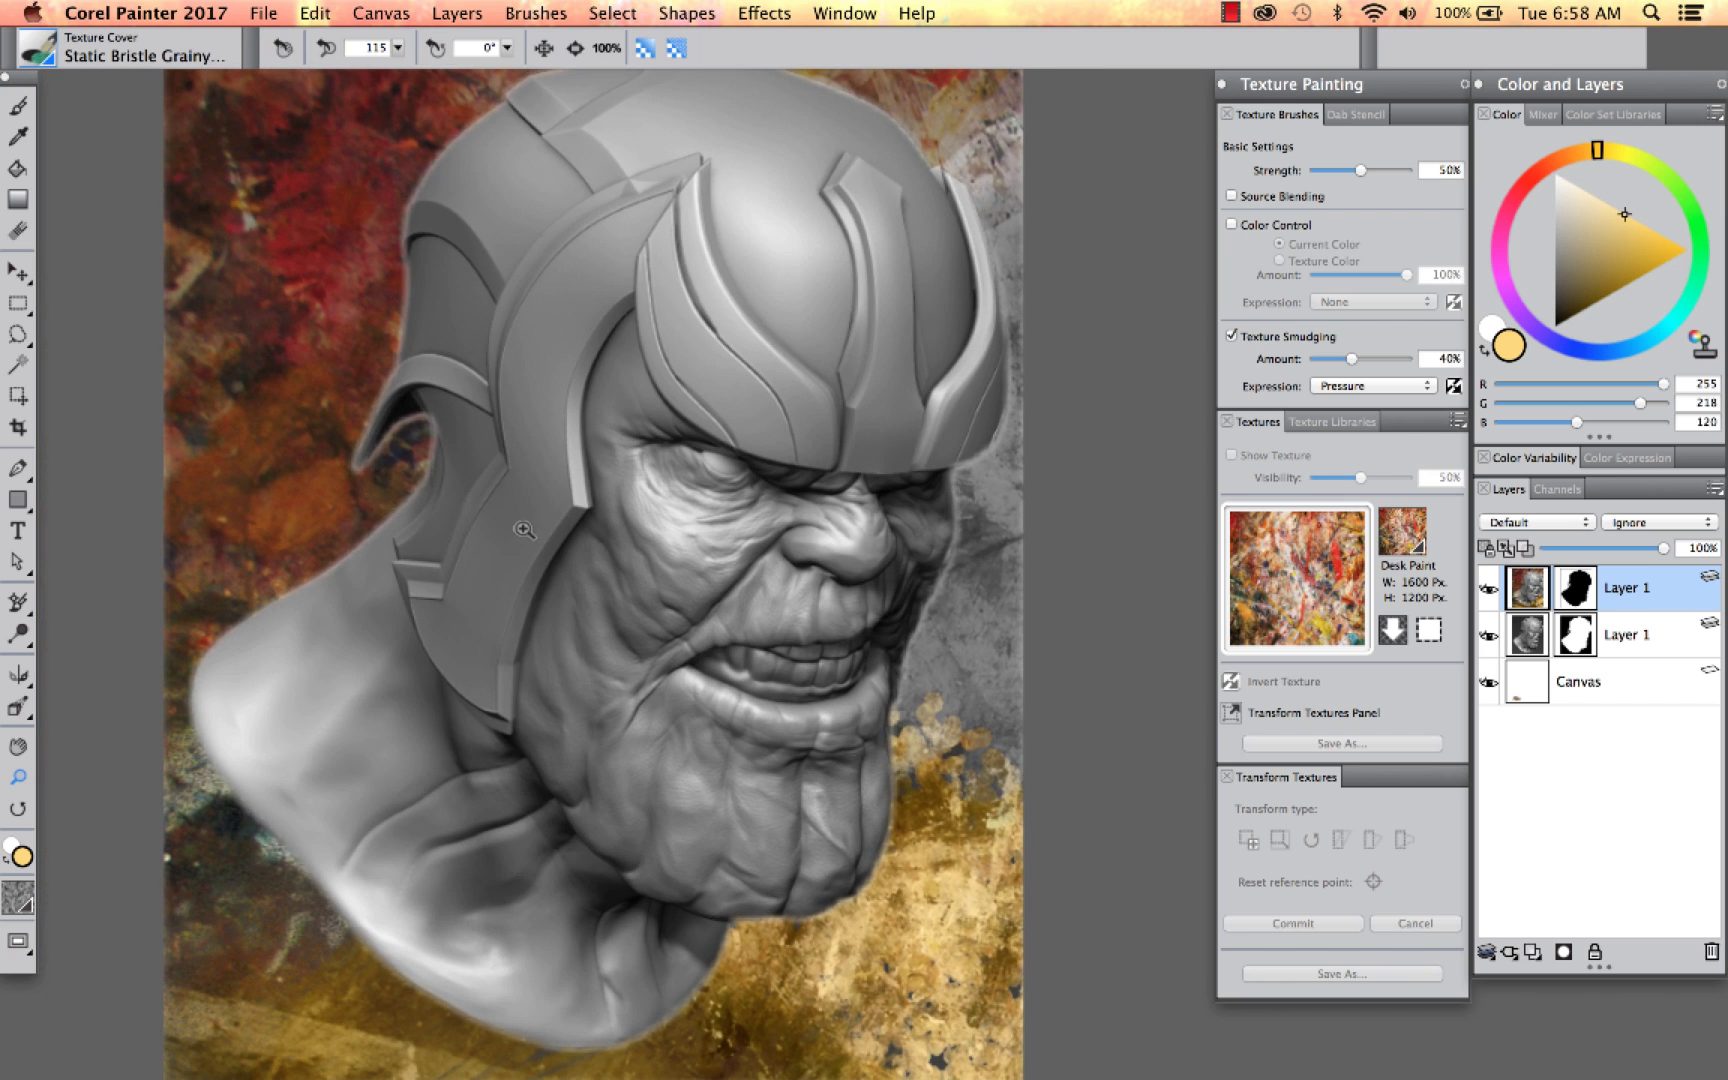
pyautogui.click(1533, 640)
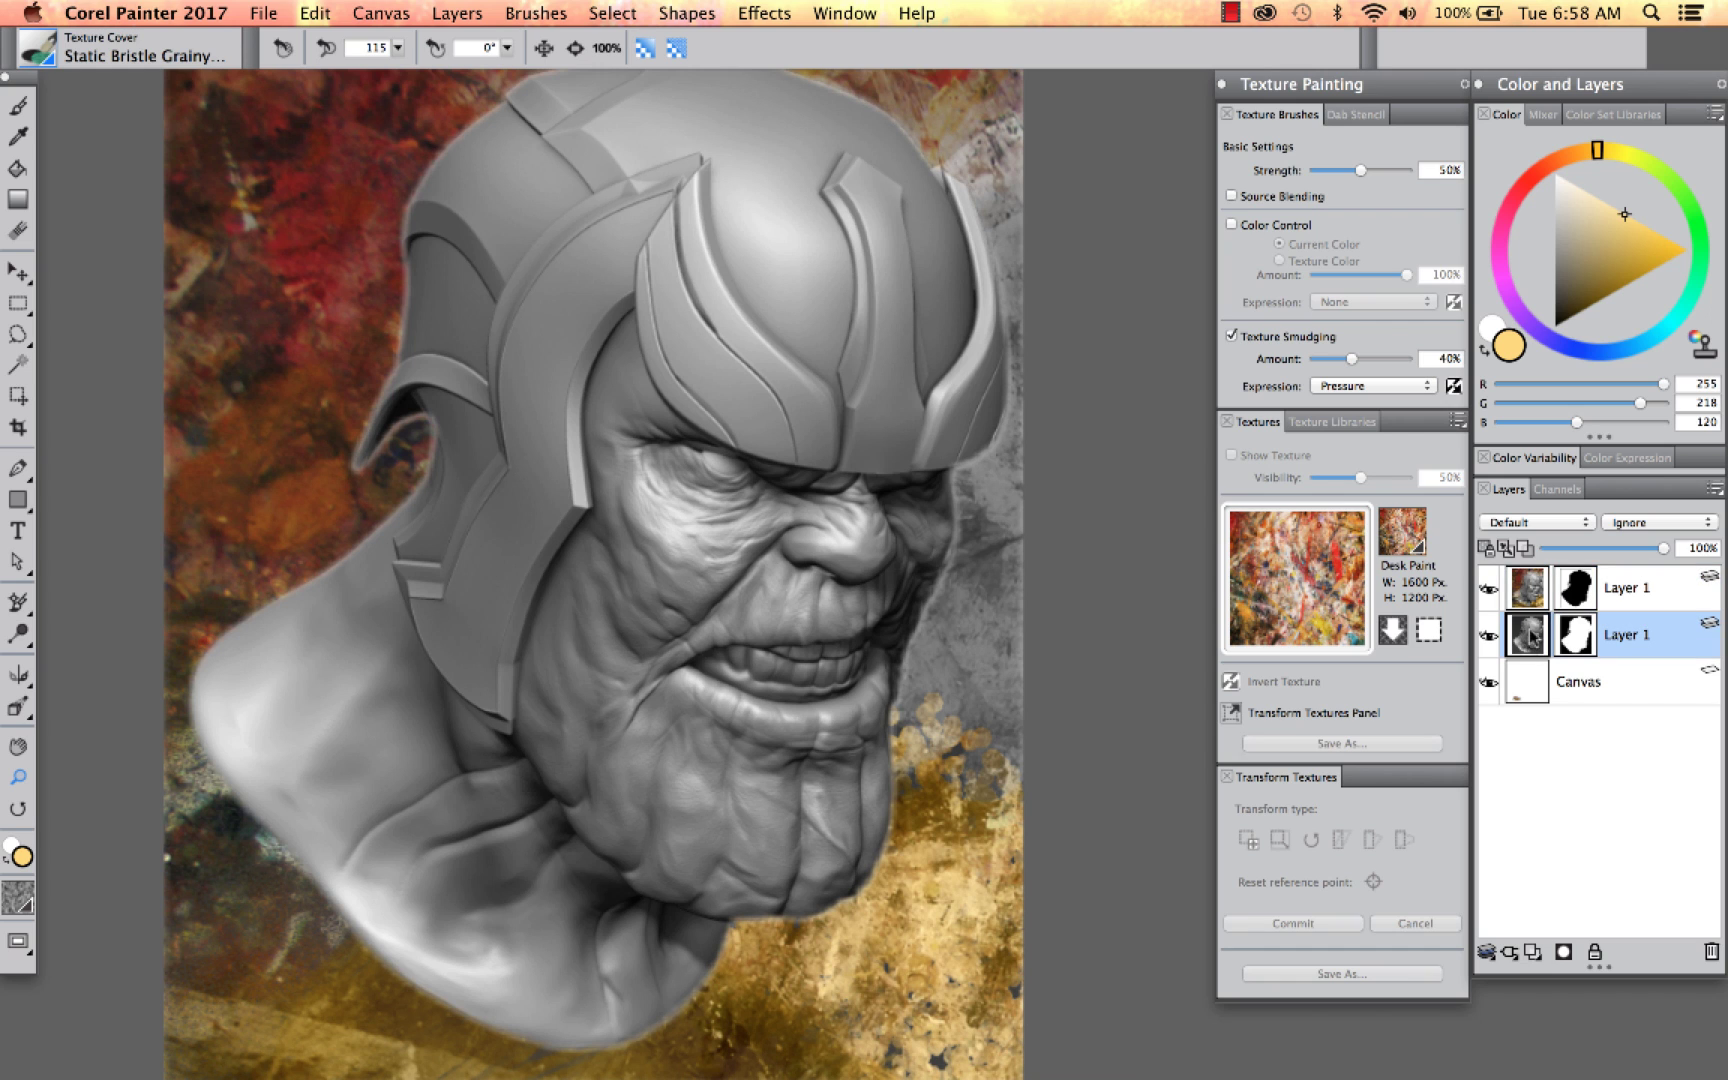
pyautogui.moveTo(823, 366); pyautogui.dragTo(796, 378)
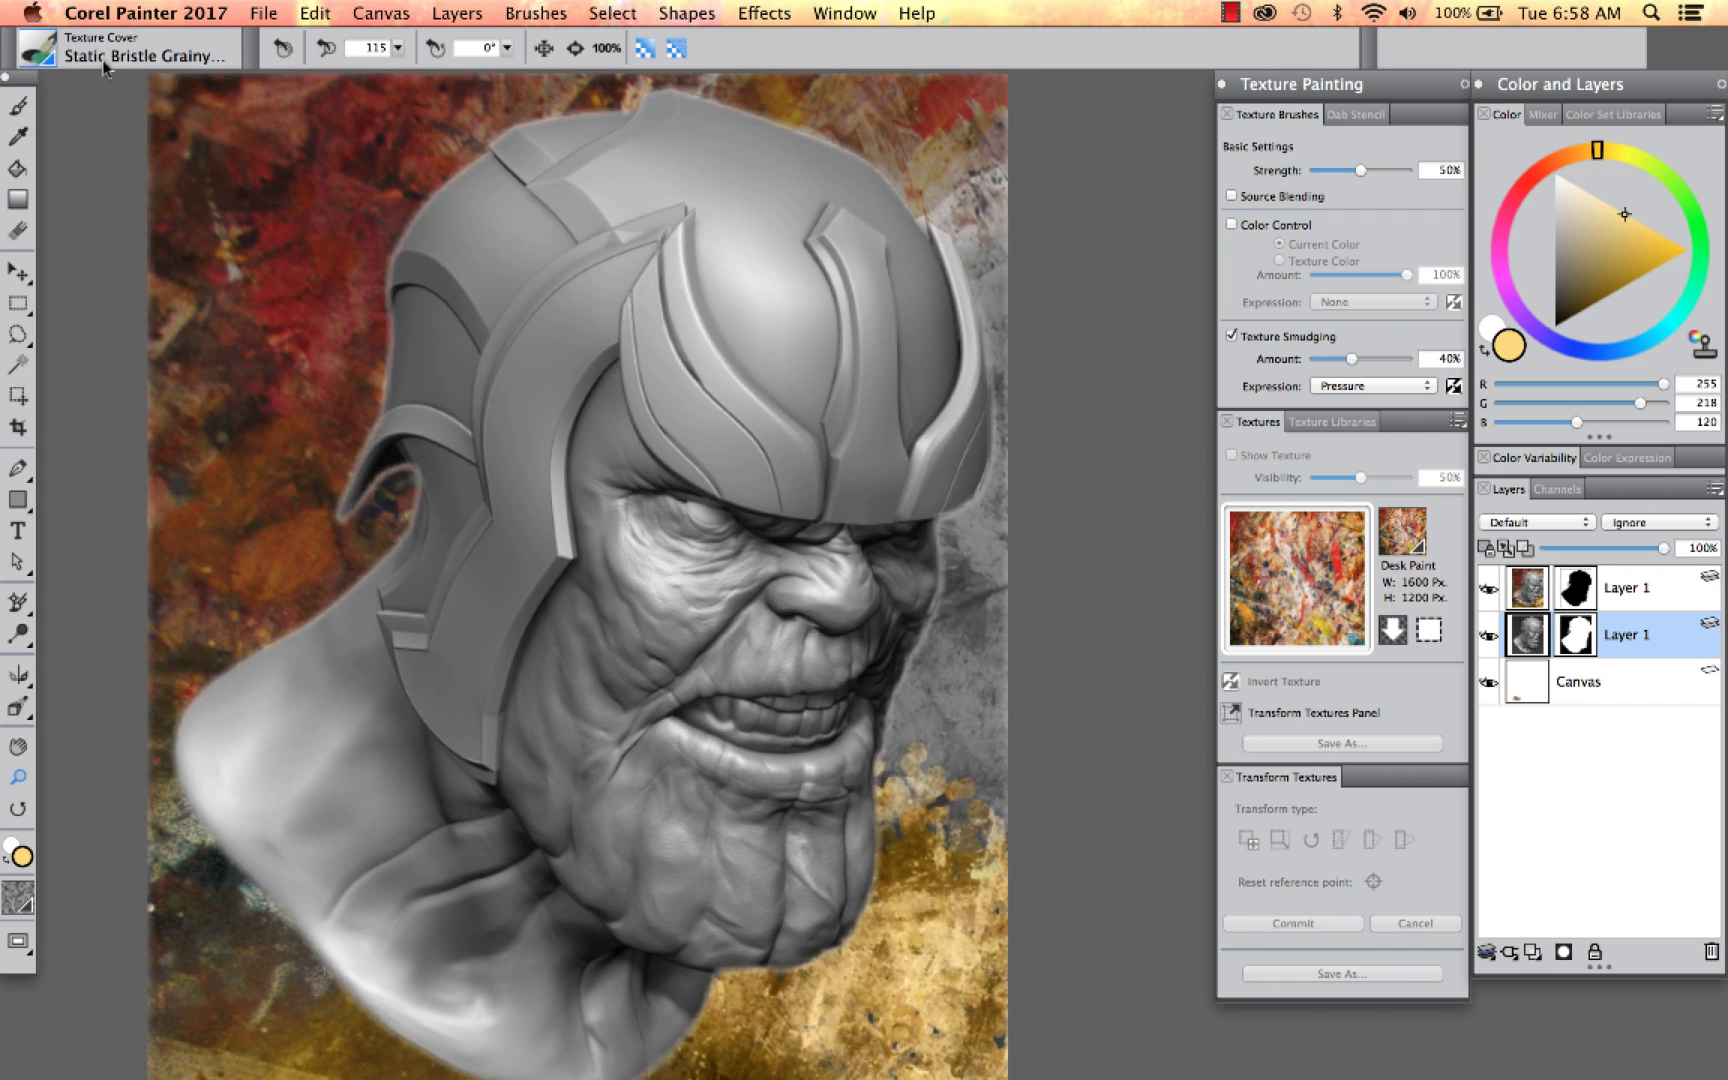
pyautogui.click(37, 47)
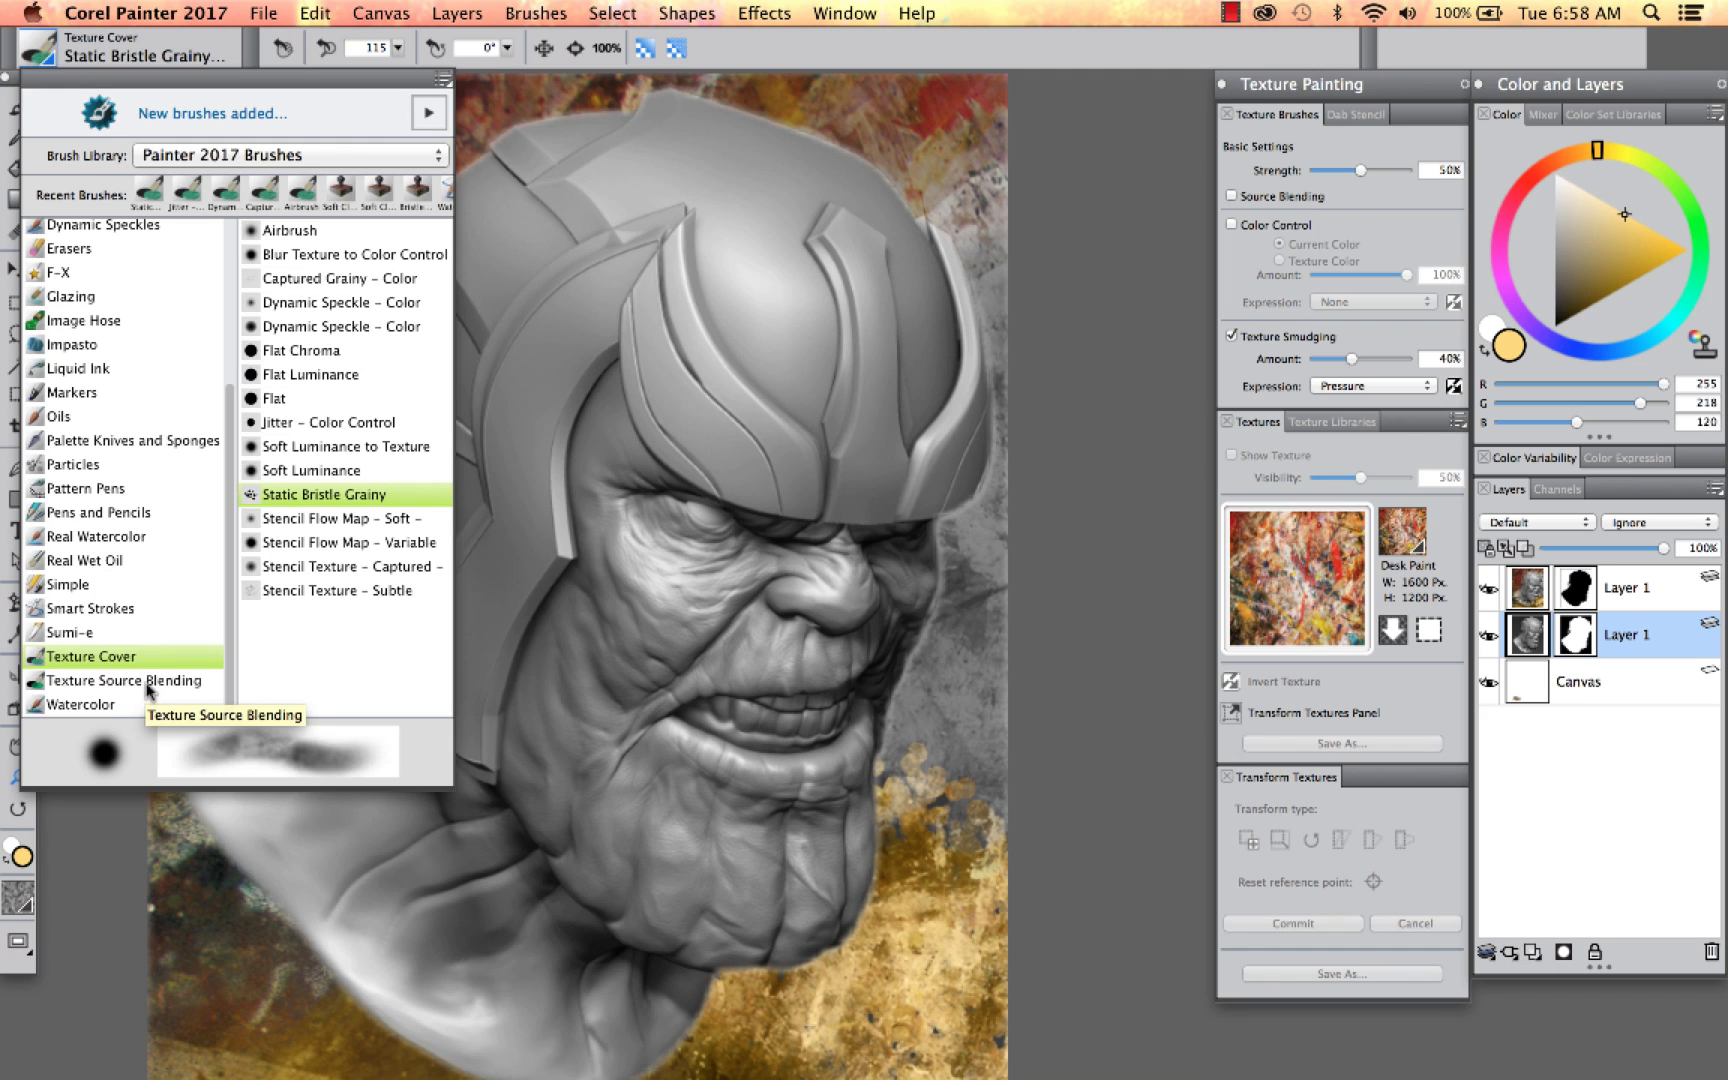
# Step: Choose the Texture Source Blending Basic – Color Control brush and show the Painter textures library
pyautogui.click(205, 683)
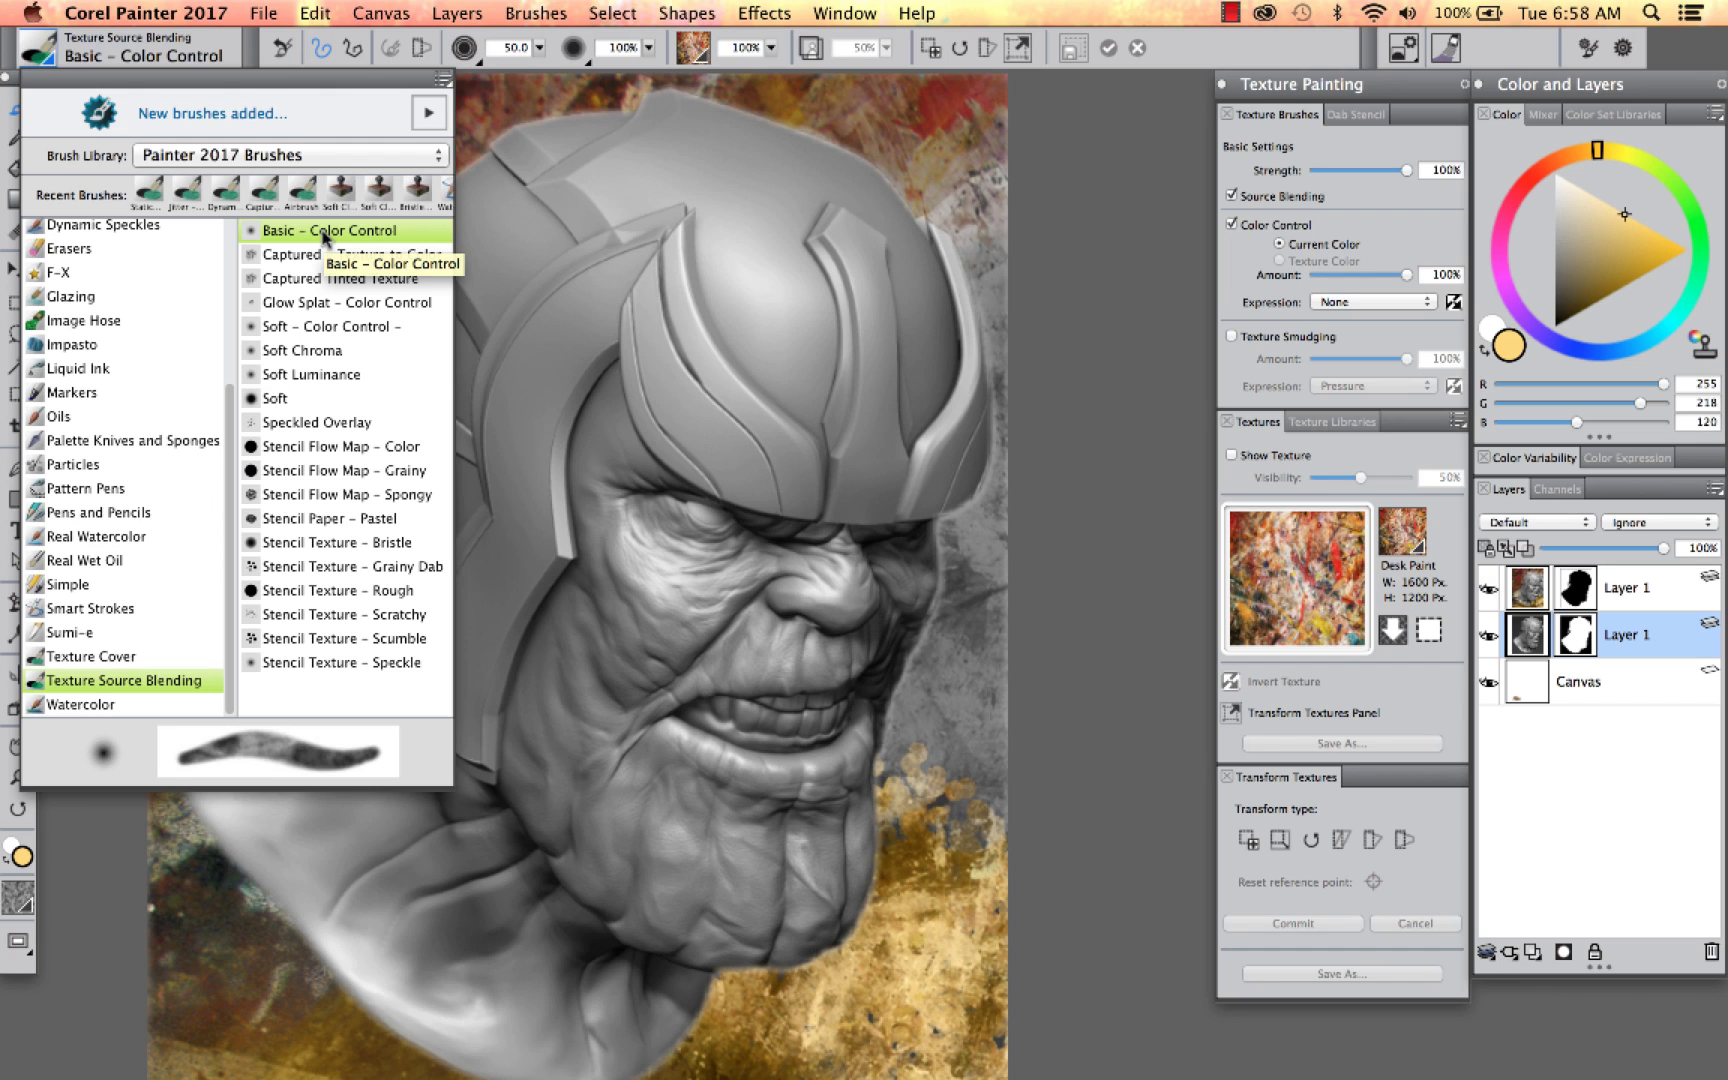
pyautogui.click(255, 231)
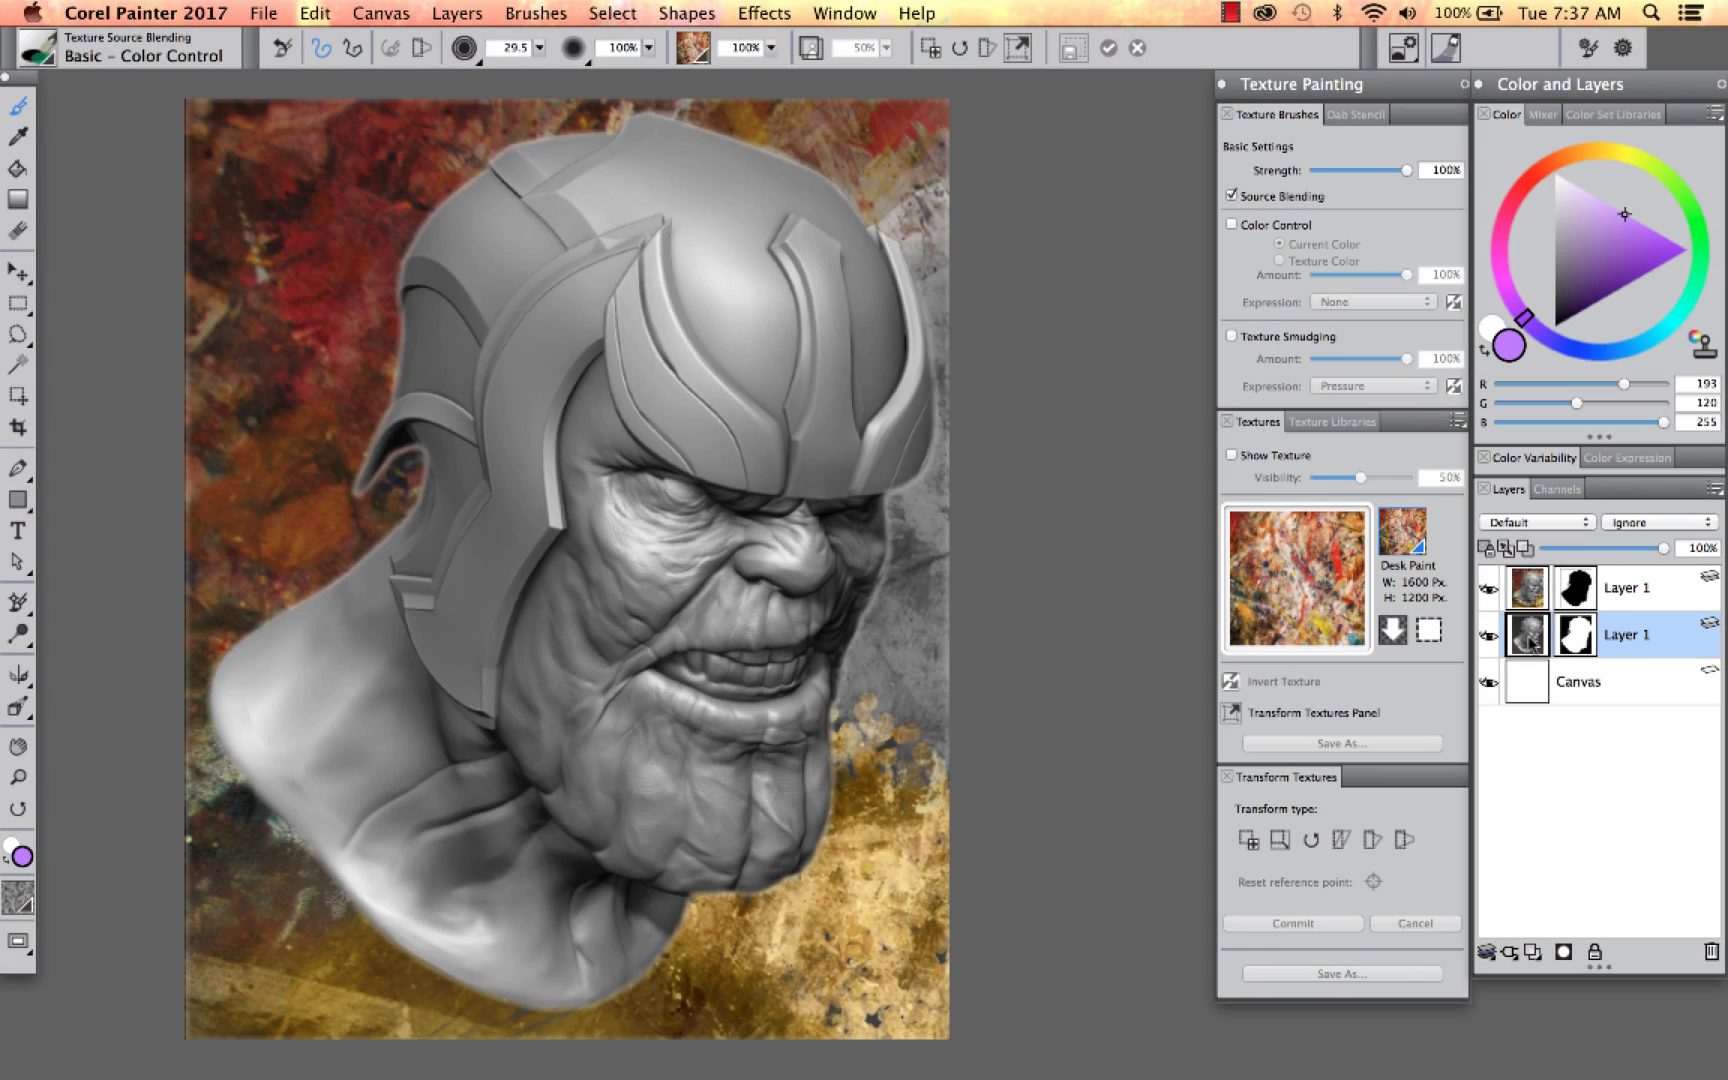
pyautogui.click(1401, 538)
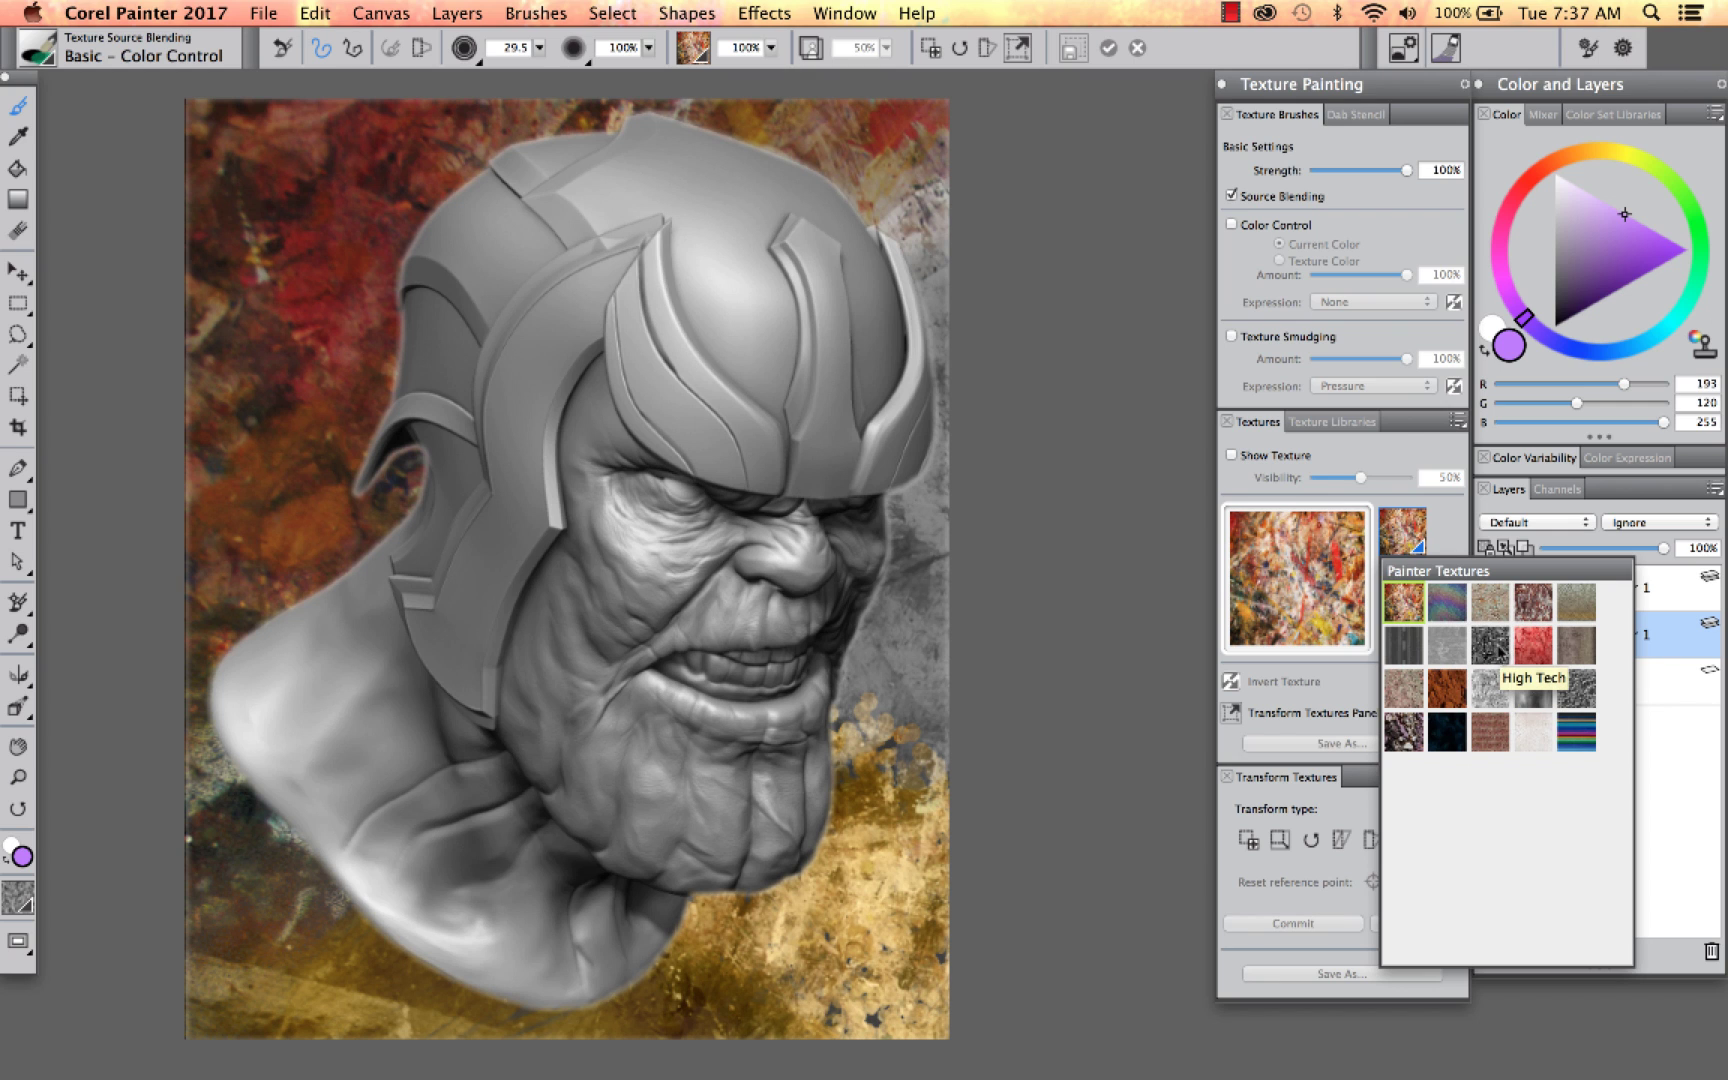
# Step: Import rusty2.jpg as the painting texture and preview it over the bust at 50%
pyautogui.click(1409, 526)
pyautogui.click(1392, 629)
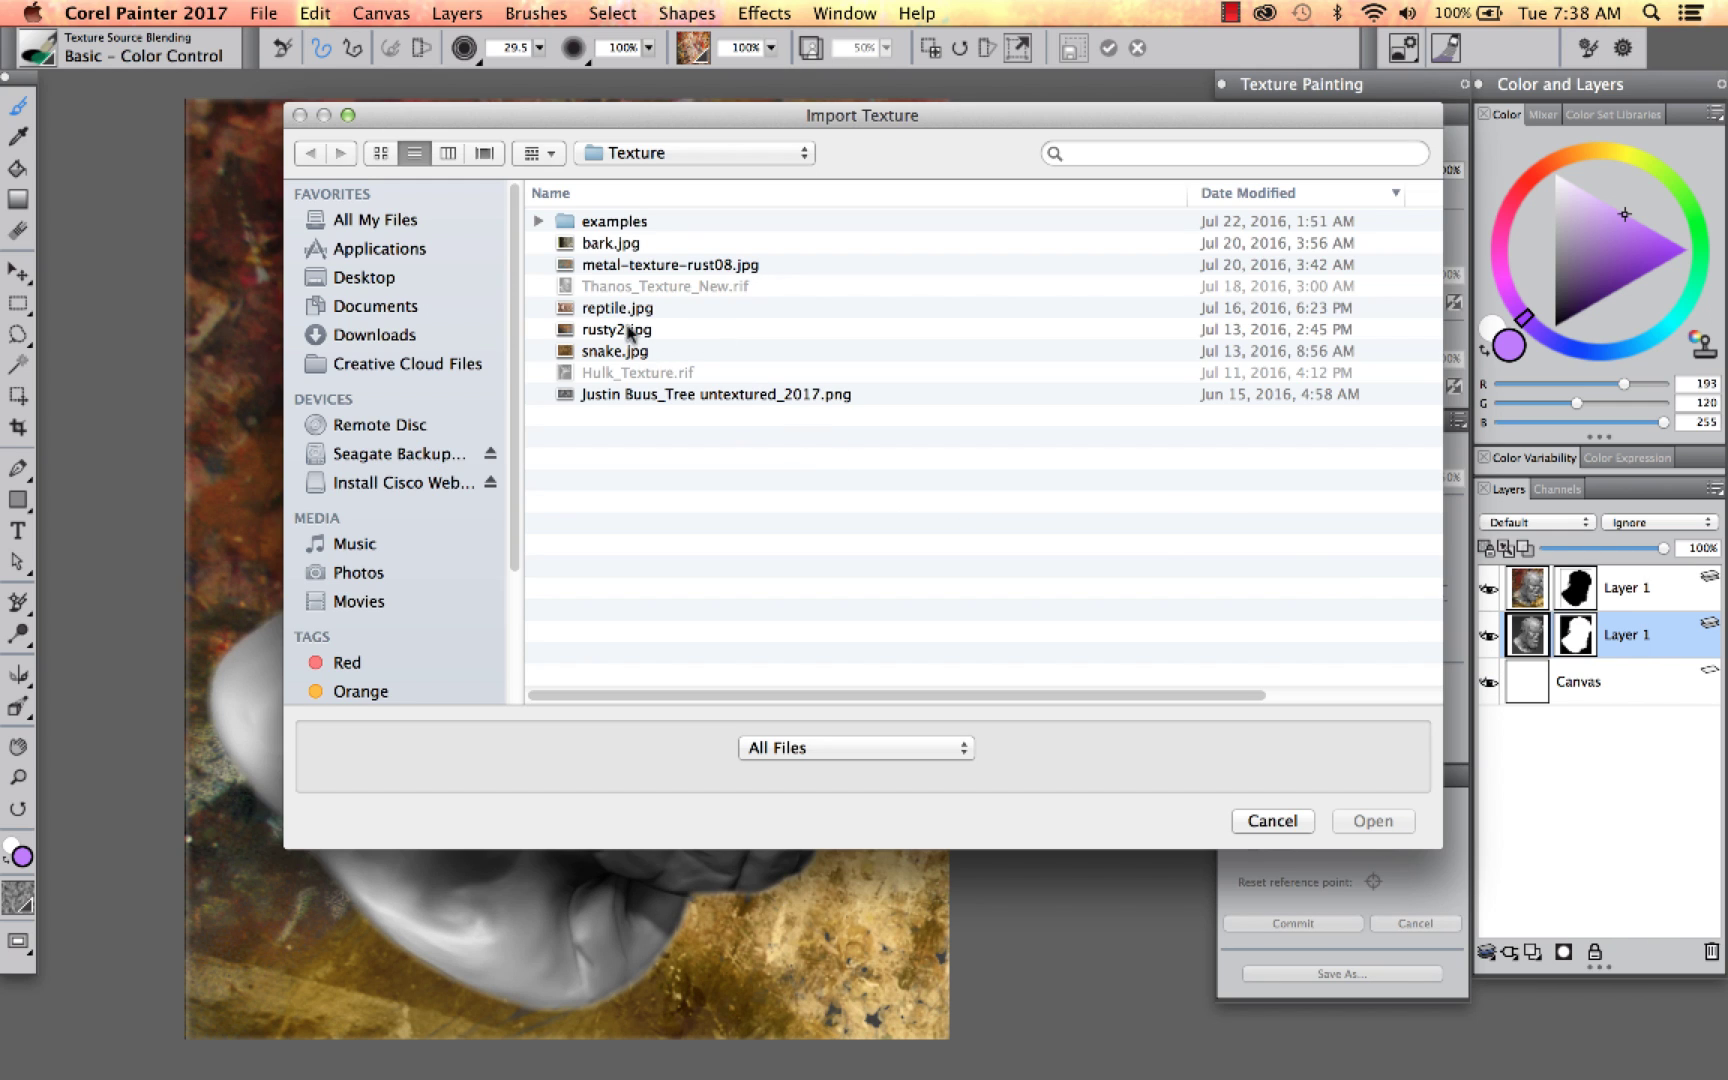
pyautogui.doubleClick(618, 330)
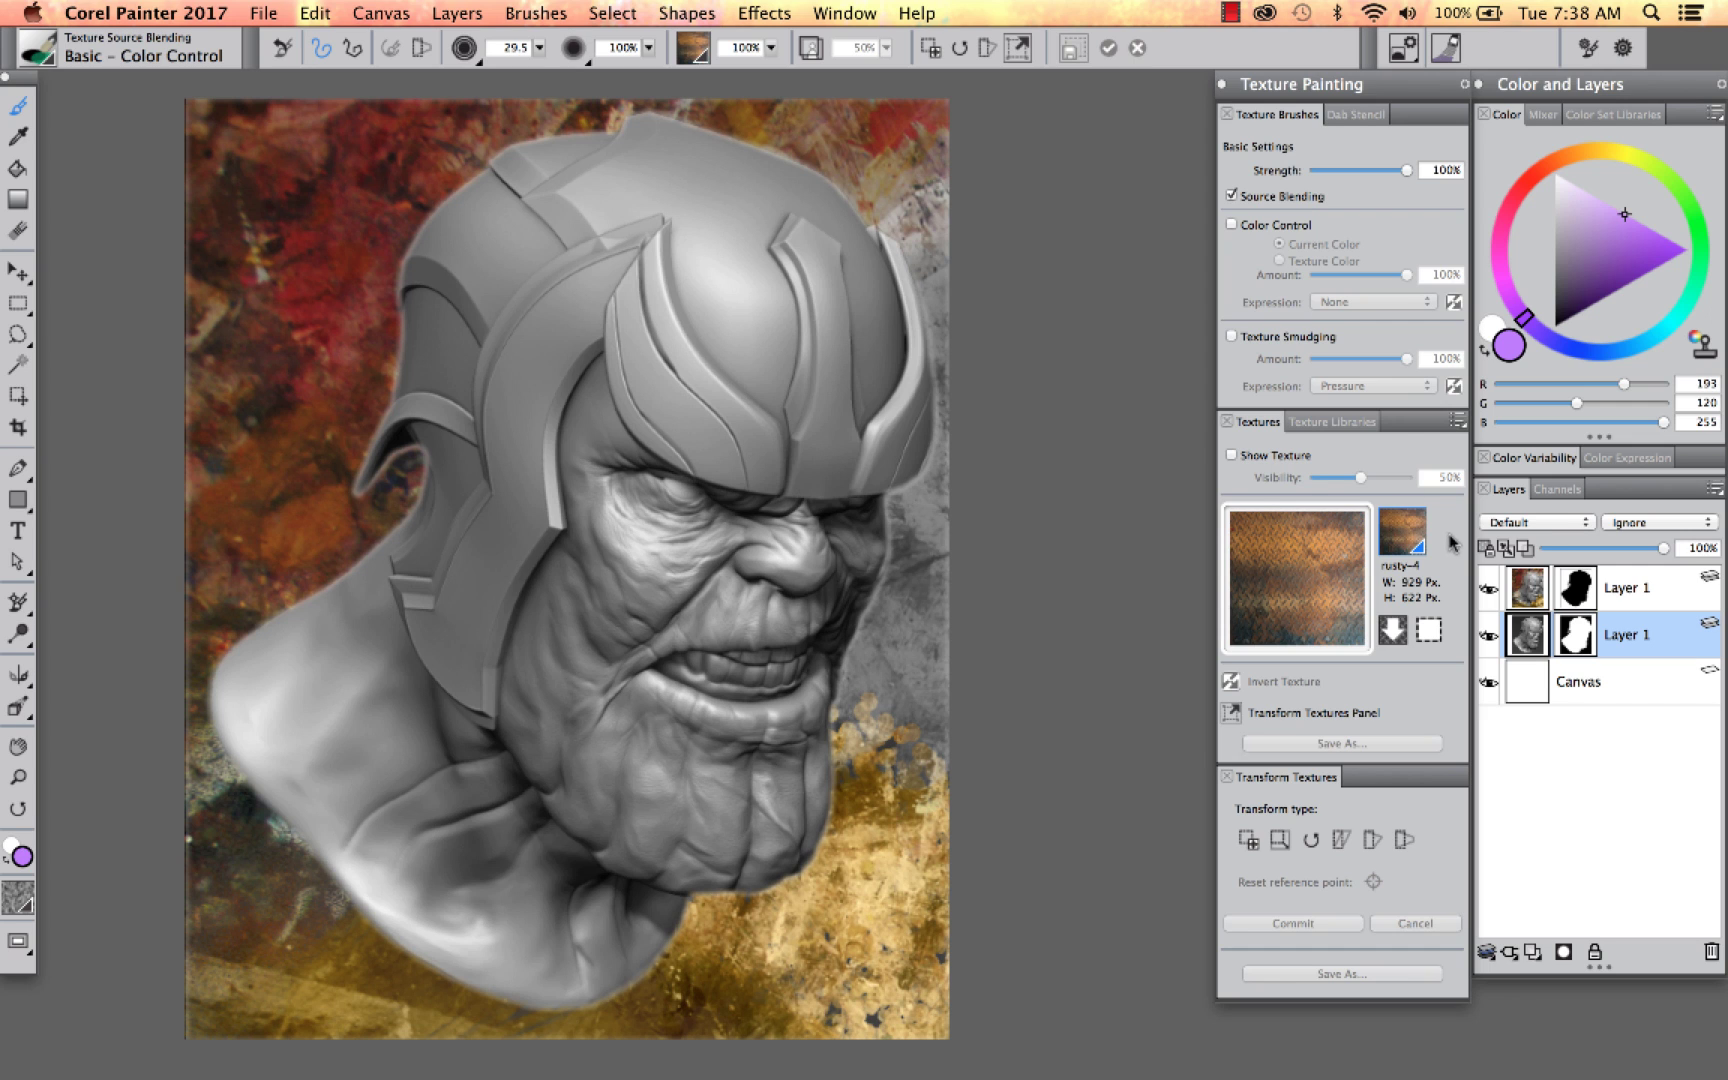
pyautogui.click(1231, 455)
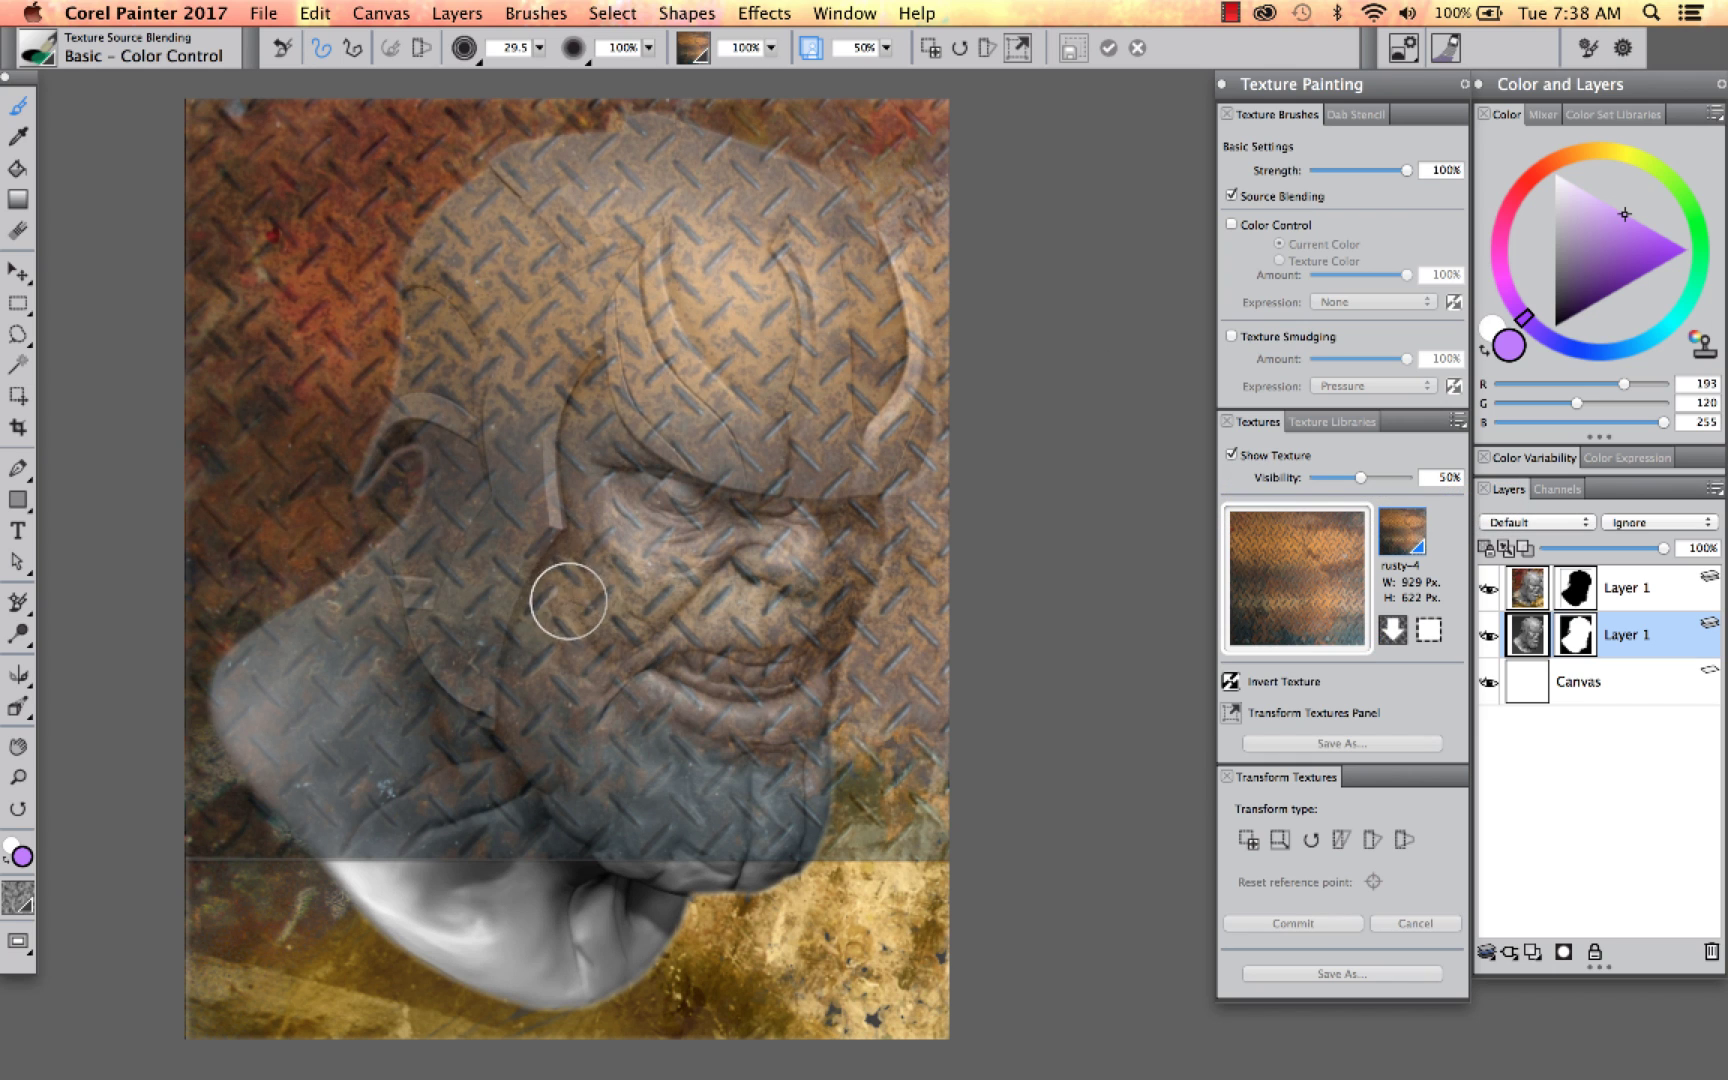
# Step: Shift the rust texture right, skew and distort it into perspective along the head, and commit
pyautogui.click(1248, 840)
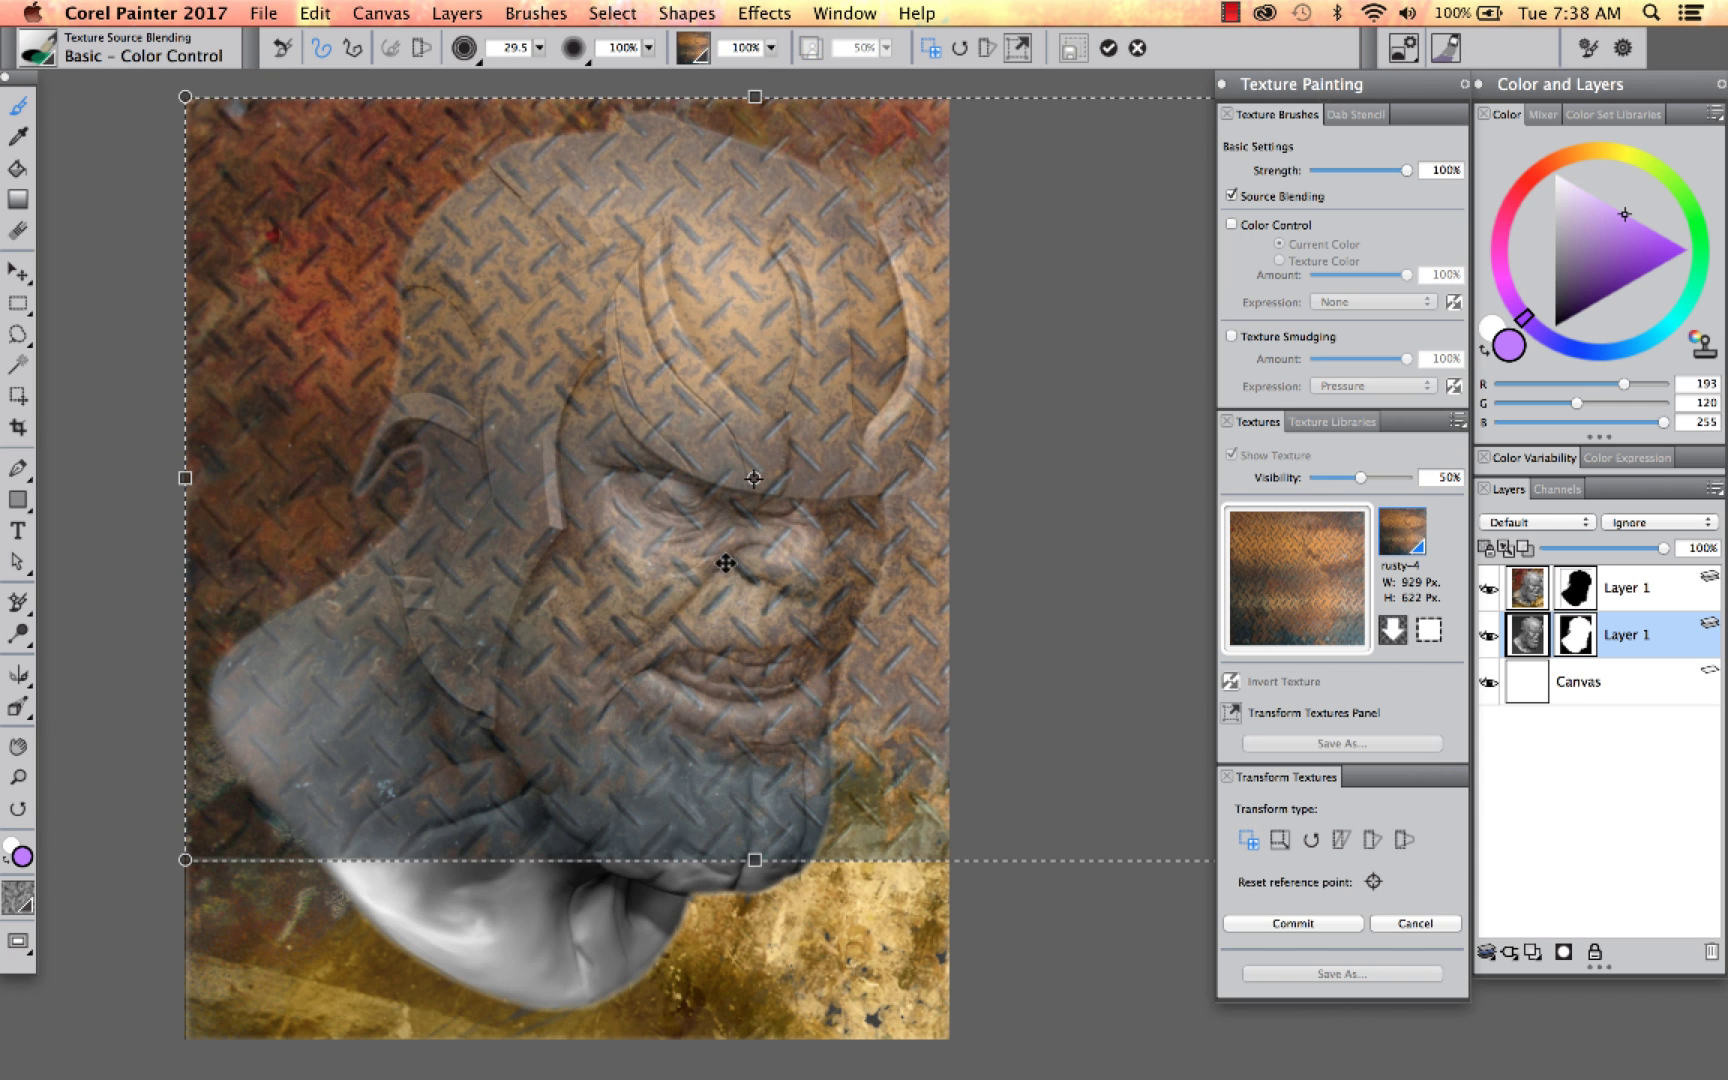
pyautogui.moveTo(740, 572); pyautogui.dragTo(780, 575)
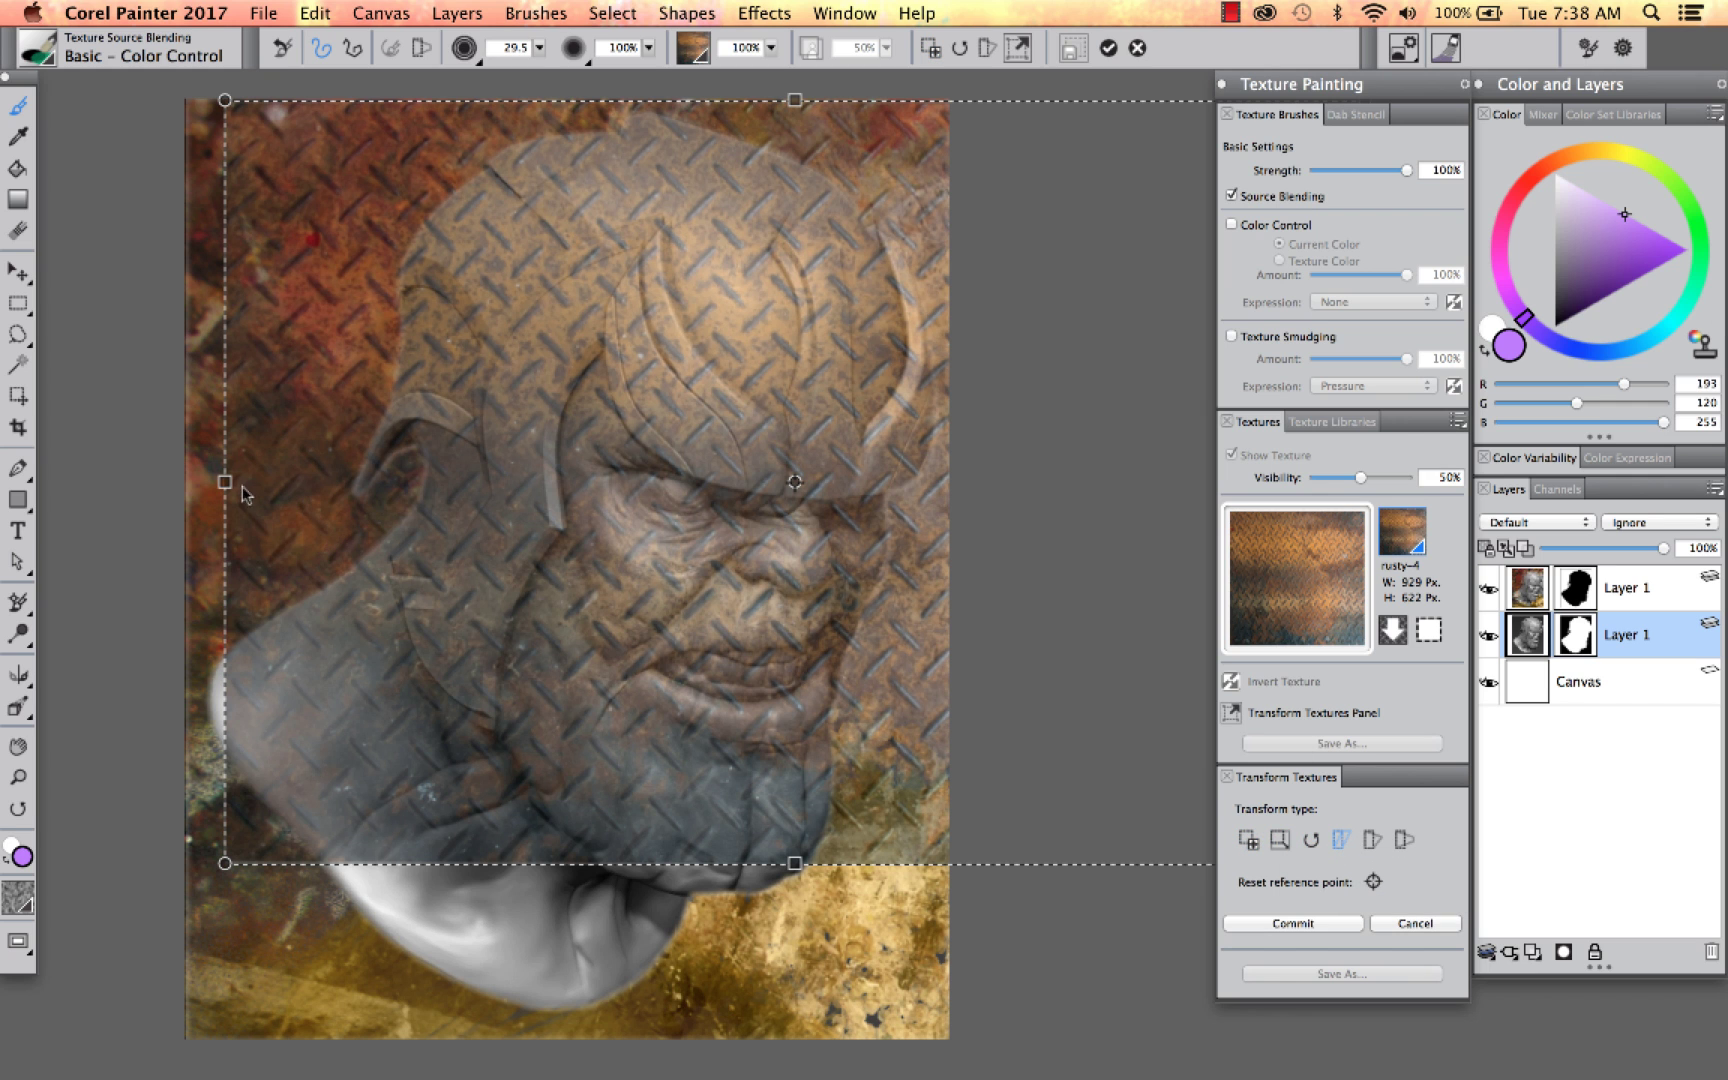
pyautogui.moveTo(227, 482); pyautogui.dragTo(290, 368)
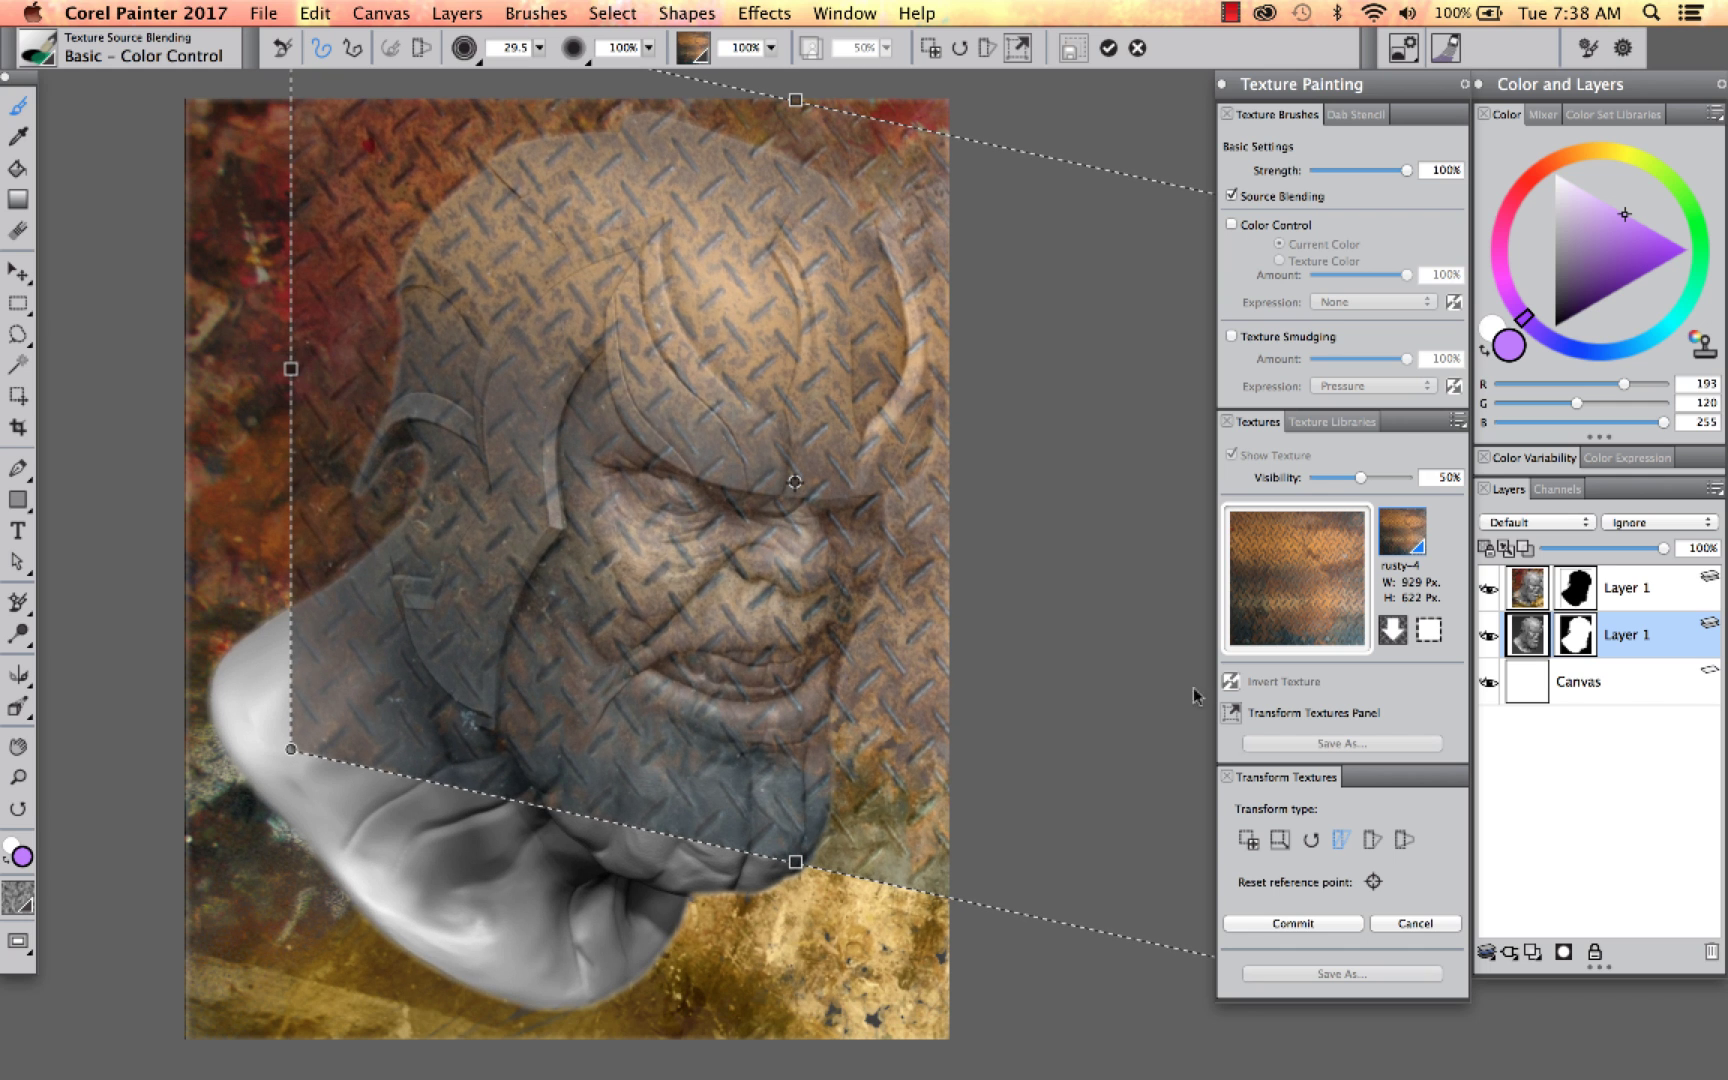
pyautogui.click(1372, 845)
pyautogui.moveTo(291, 750); pyautogui.dragTo(289, 698)
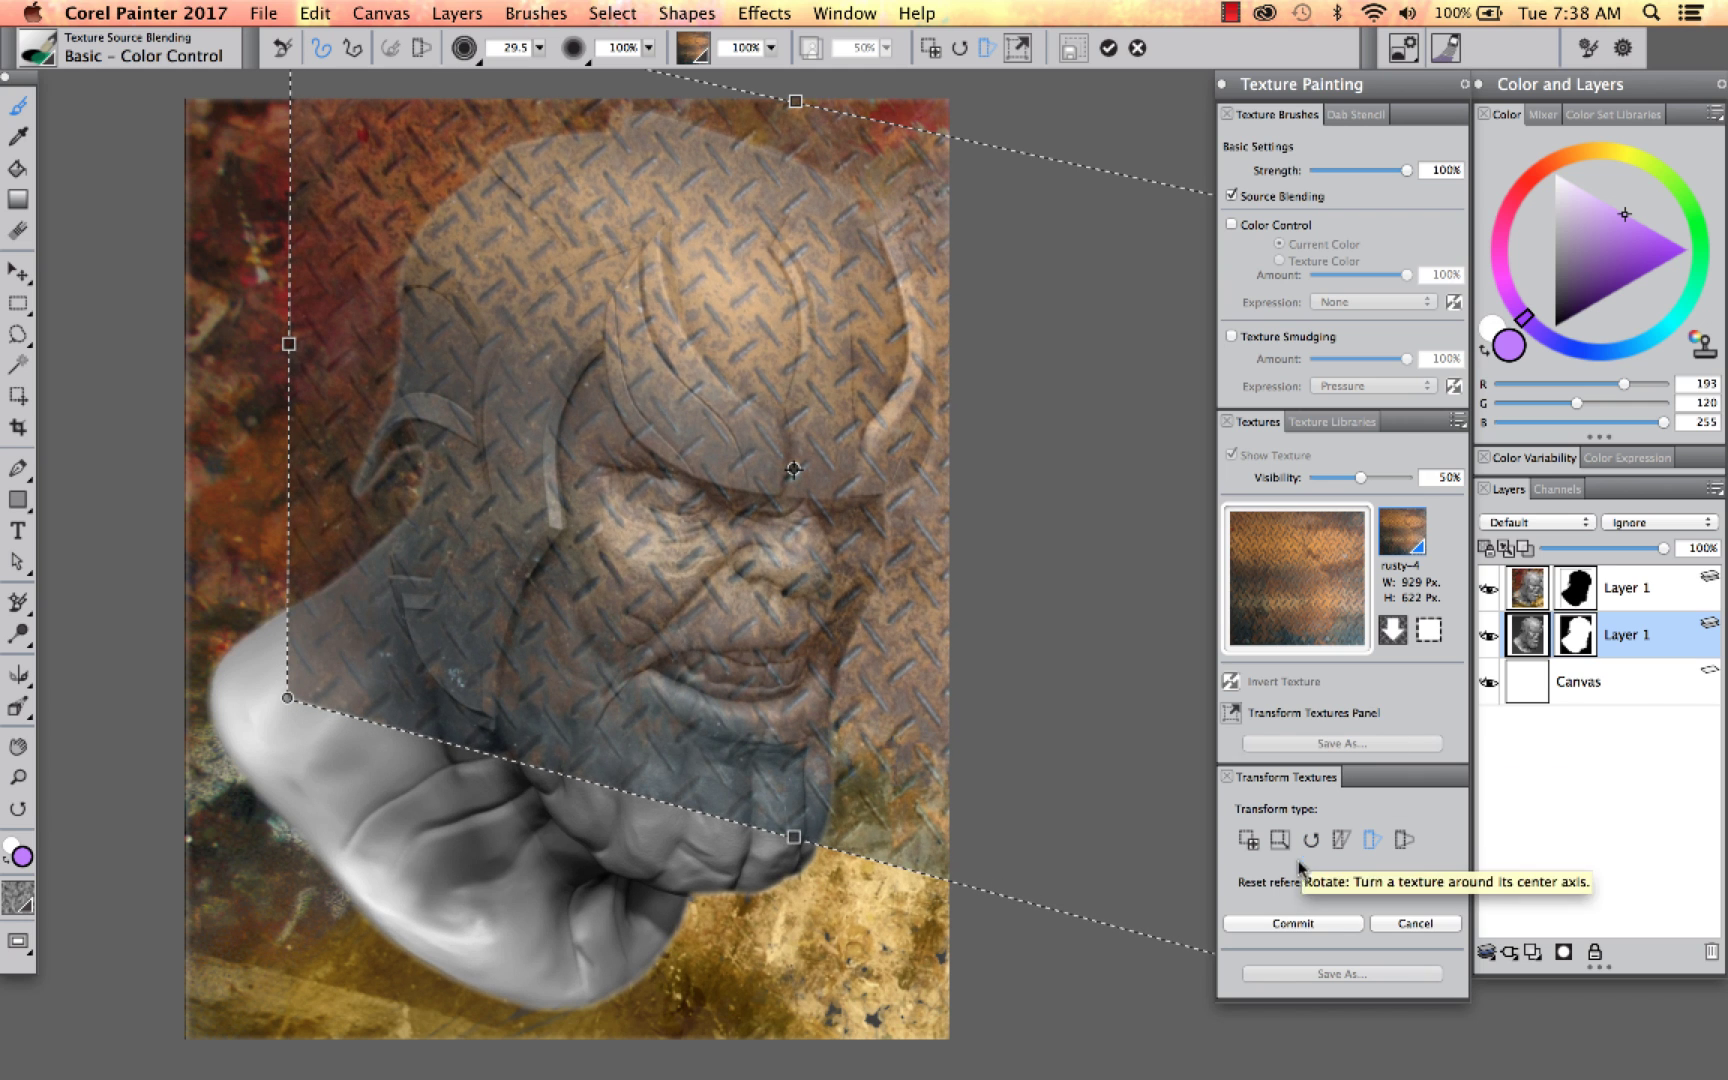
pyautogui.click(1300, 925)
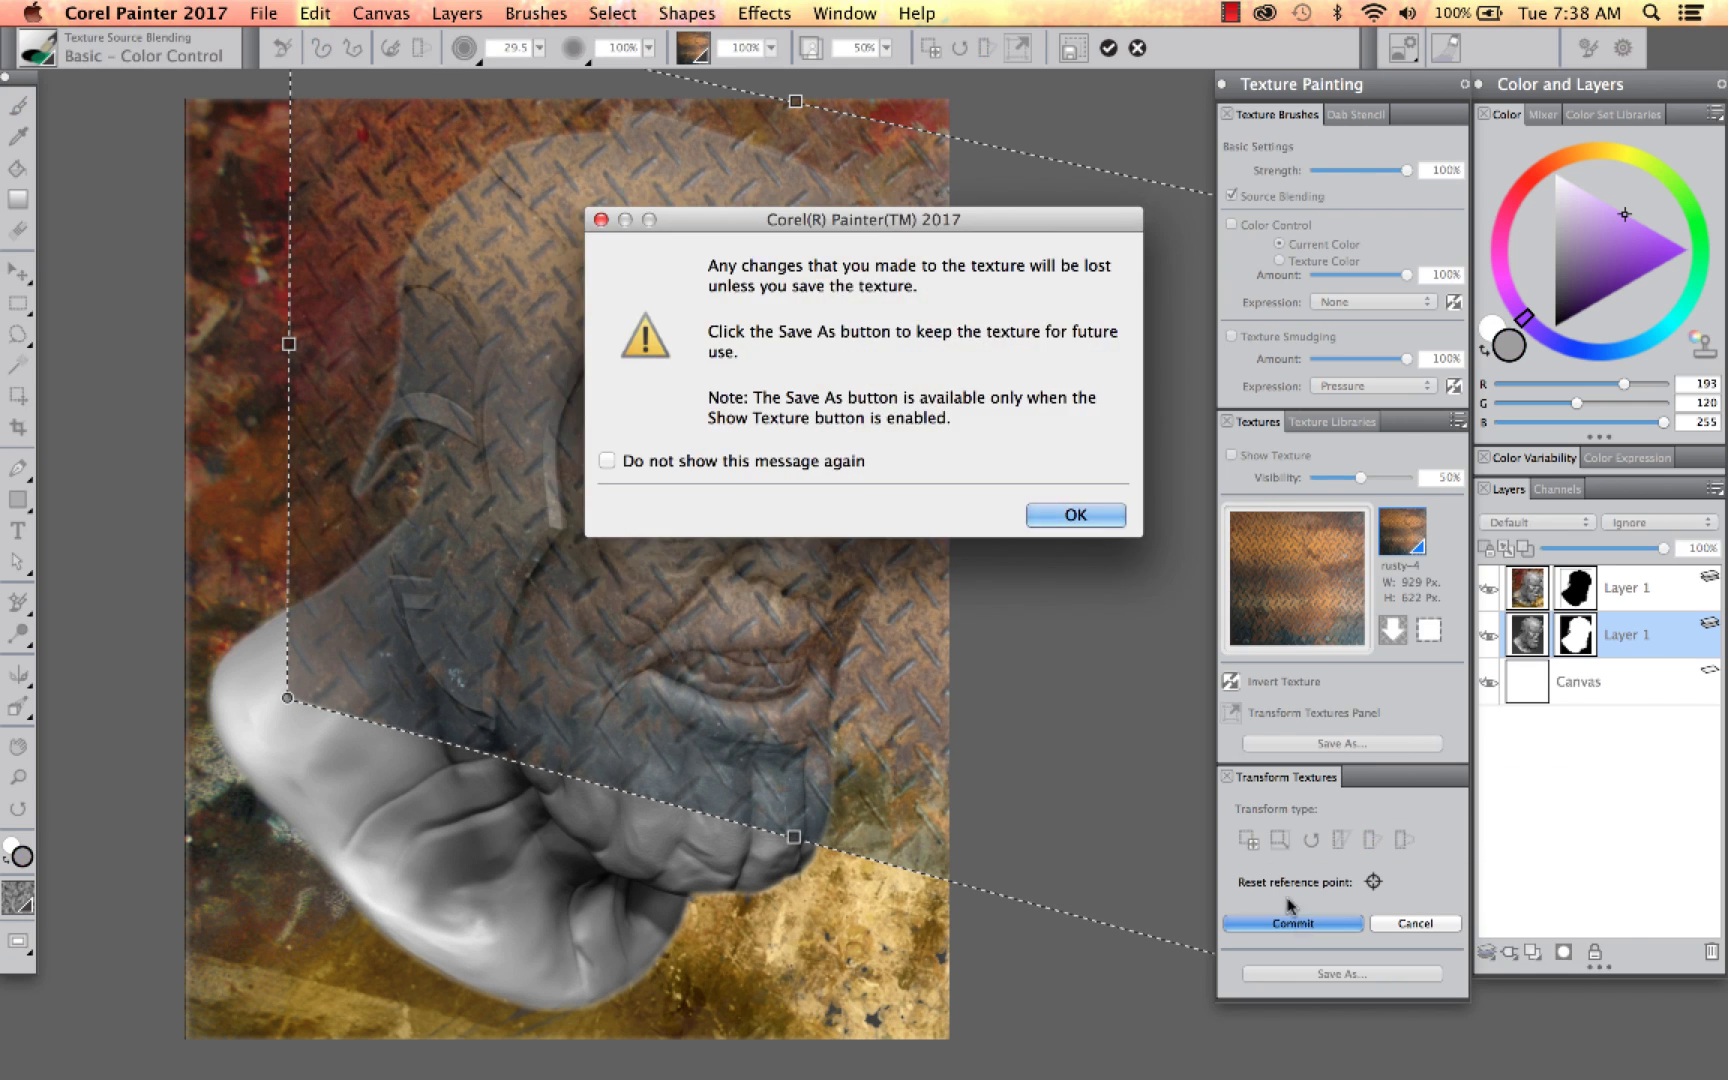
pyautogui.click(1080, 515)
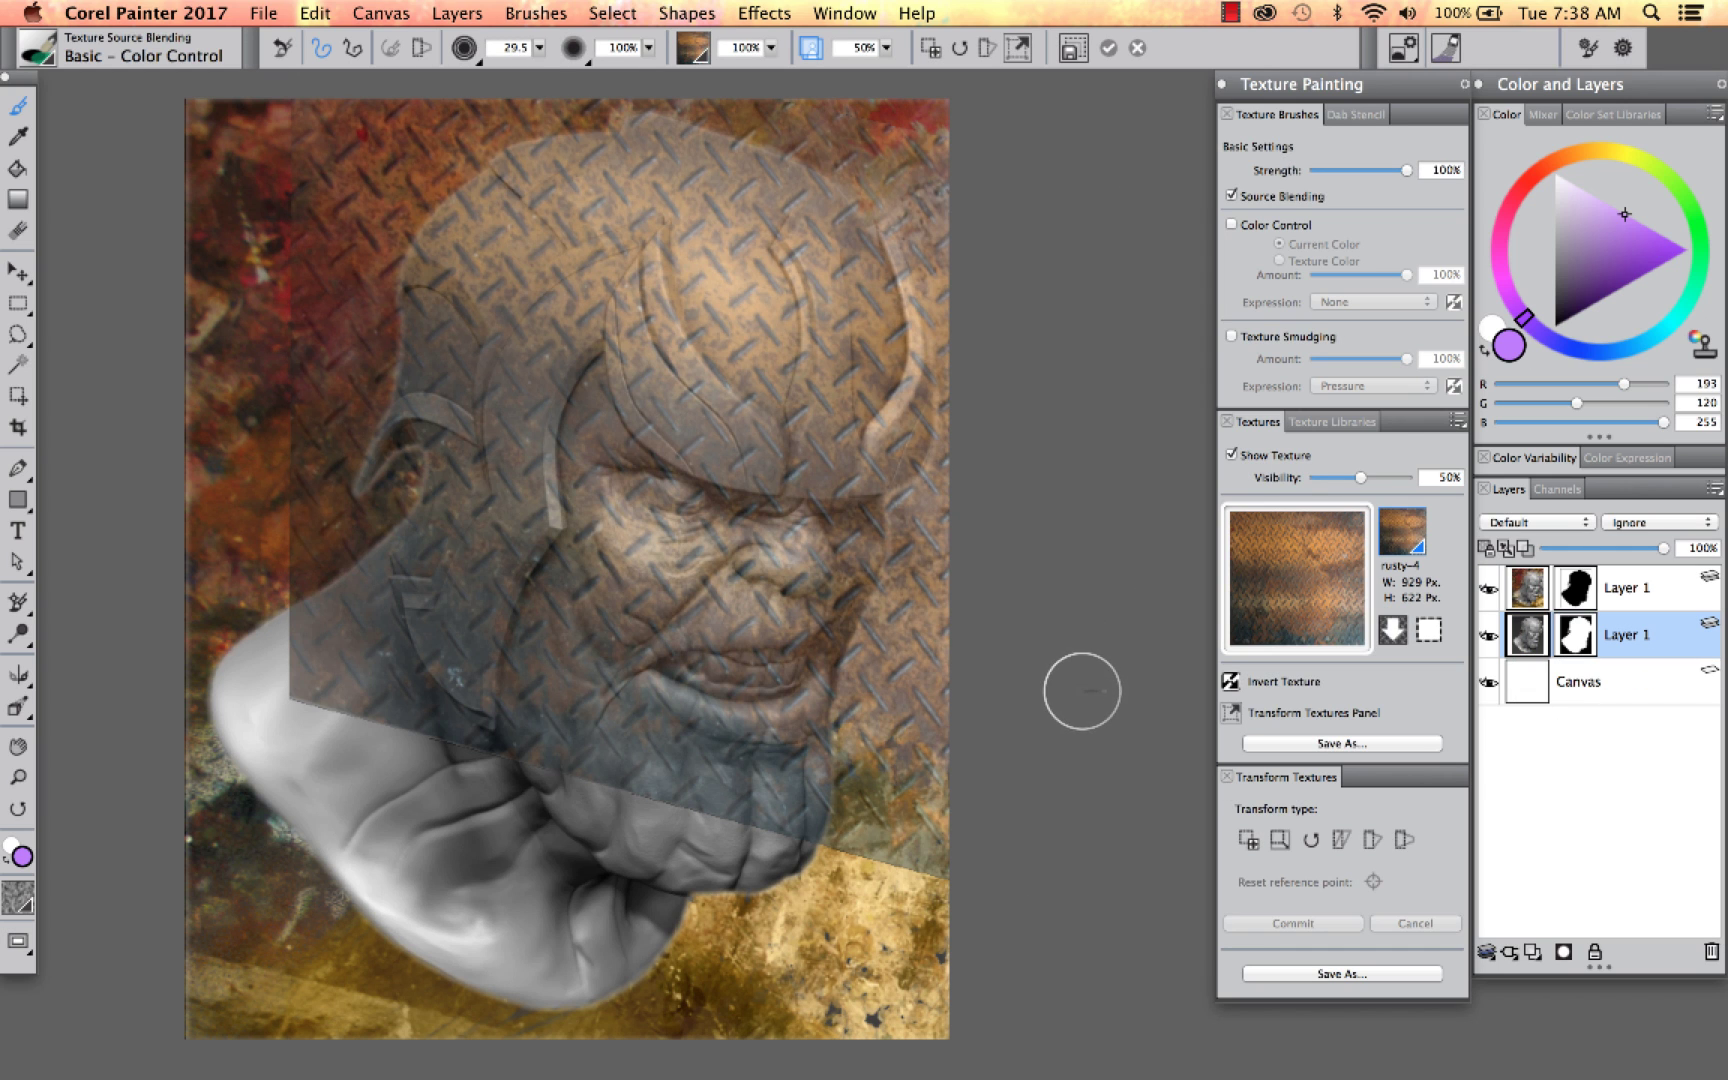
# Step: Hide the texture preview and paint rusty diamond-plate over both front horn plates of the helmet
pyautogui.click(1232, 456)
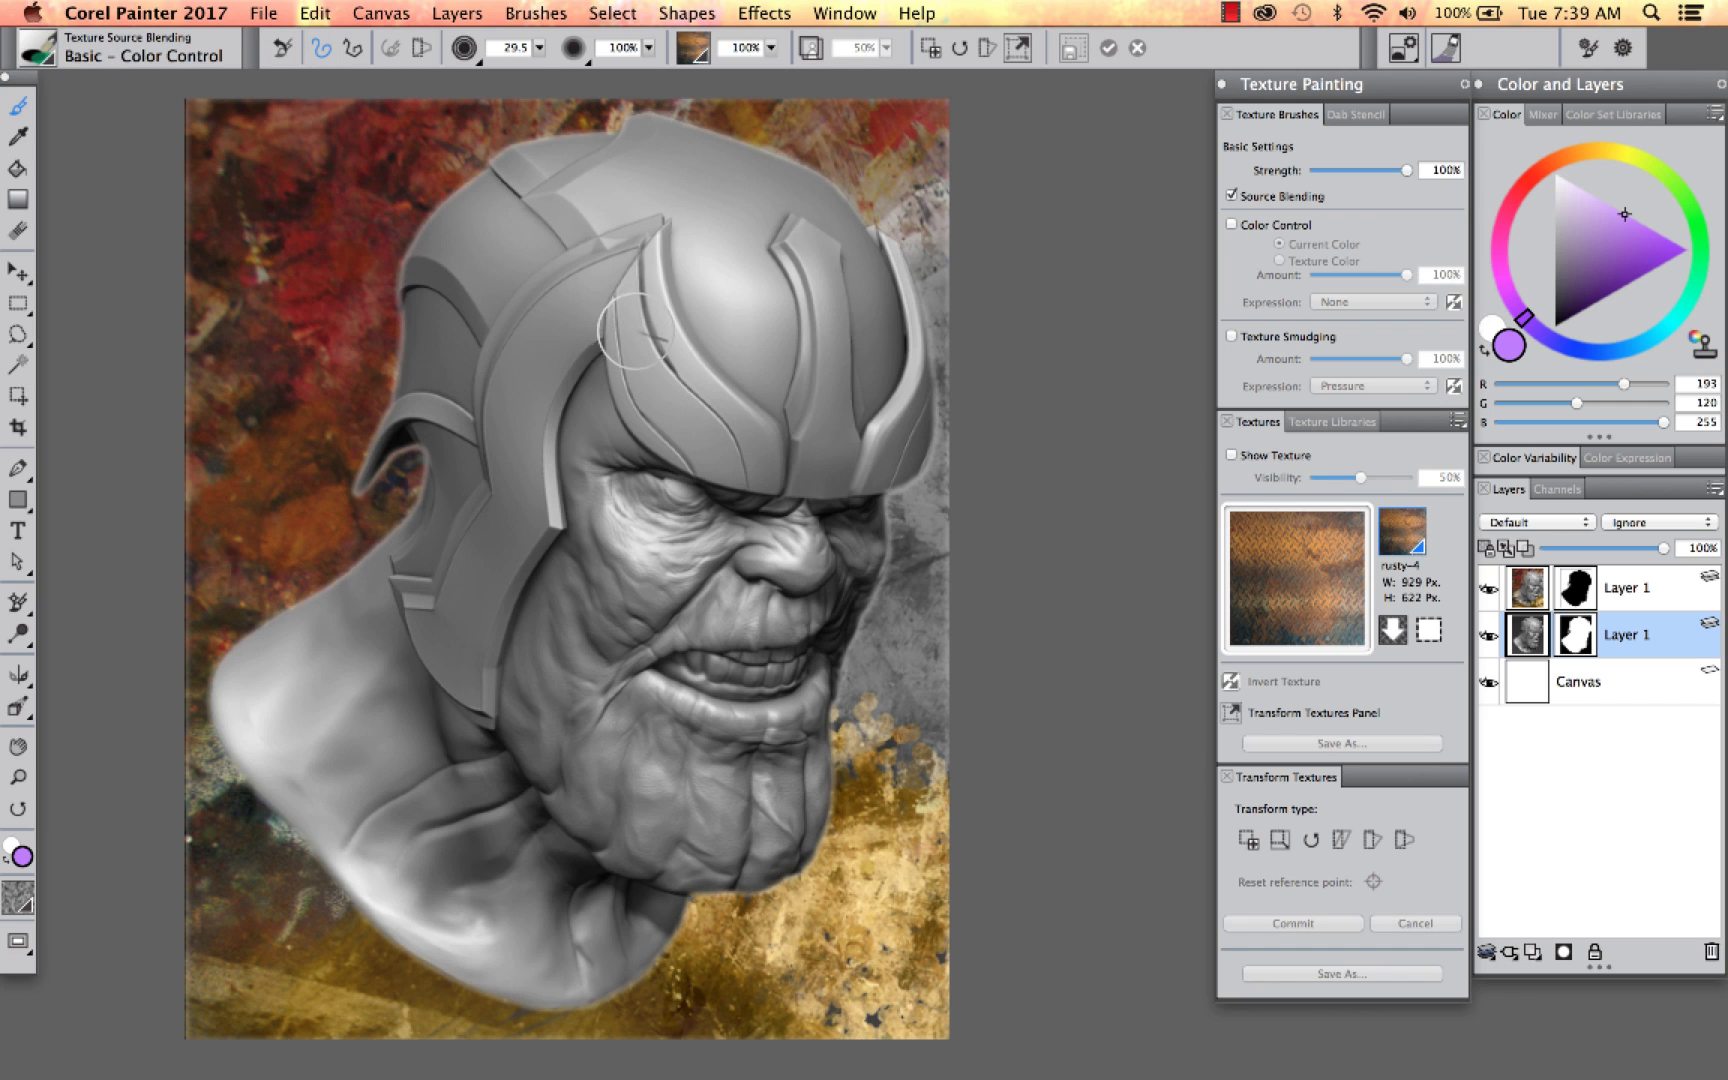
pyautogui.moveTo(633, 332)
pyautogui.mouseDown()
pyautogui.moveTo(637, 376)
pyautogui.moveTo(649, 245)
pyautogui.moveTo(662, 352)
pyautogui.moveTo(704, 427)
pyautogui.moveTo(637, 367)
pyautogui.moveTo(623, 310)
pyautogui.moveTo(657, 412)
pyautogui.moveTo(675, 432)
pyautogui.moveTo(716, 425)
pyautogui.moveTo(706, 397)
pyautogui.moveTo(752, 462)
pyautogui.moveTo(750, 439)
pyautogui.moveTo(816, 458)
pyautogui.moveTo(821, 342)
pyautogui.moveTo(798, 234)
pyautogui.moveTo(838, 411)
pyautogui.moveTo(817, 463)
pyautogui.moveTo(841, 480)
pyautogui.moveTo(931, 378)
pyautogui.moveTo(935, 314)
pyautogui.moveTo(906, 215)
pyautogui.mouseUp()
pyautogui.moveTo(905, 440); pyautogui.dragTo(849, 444)
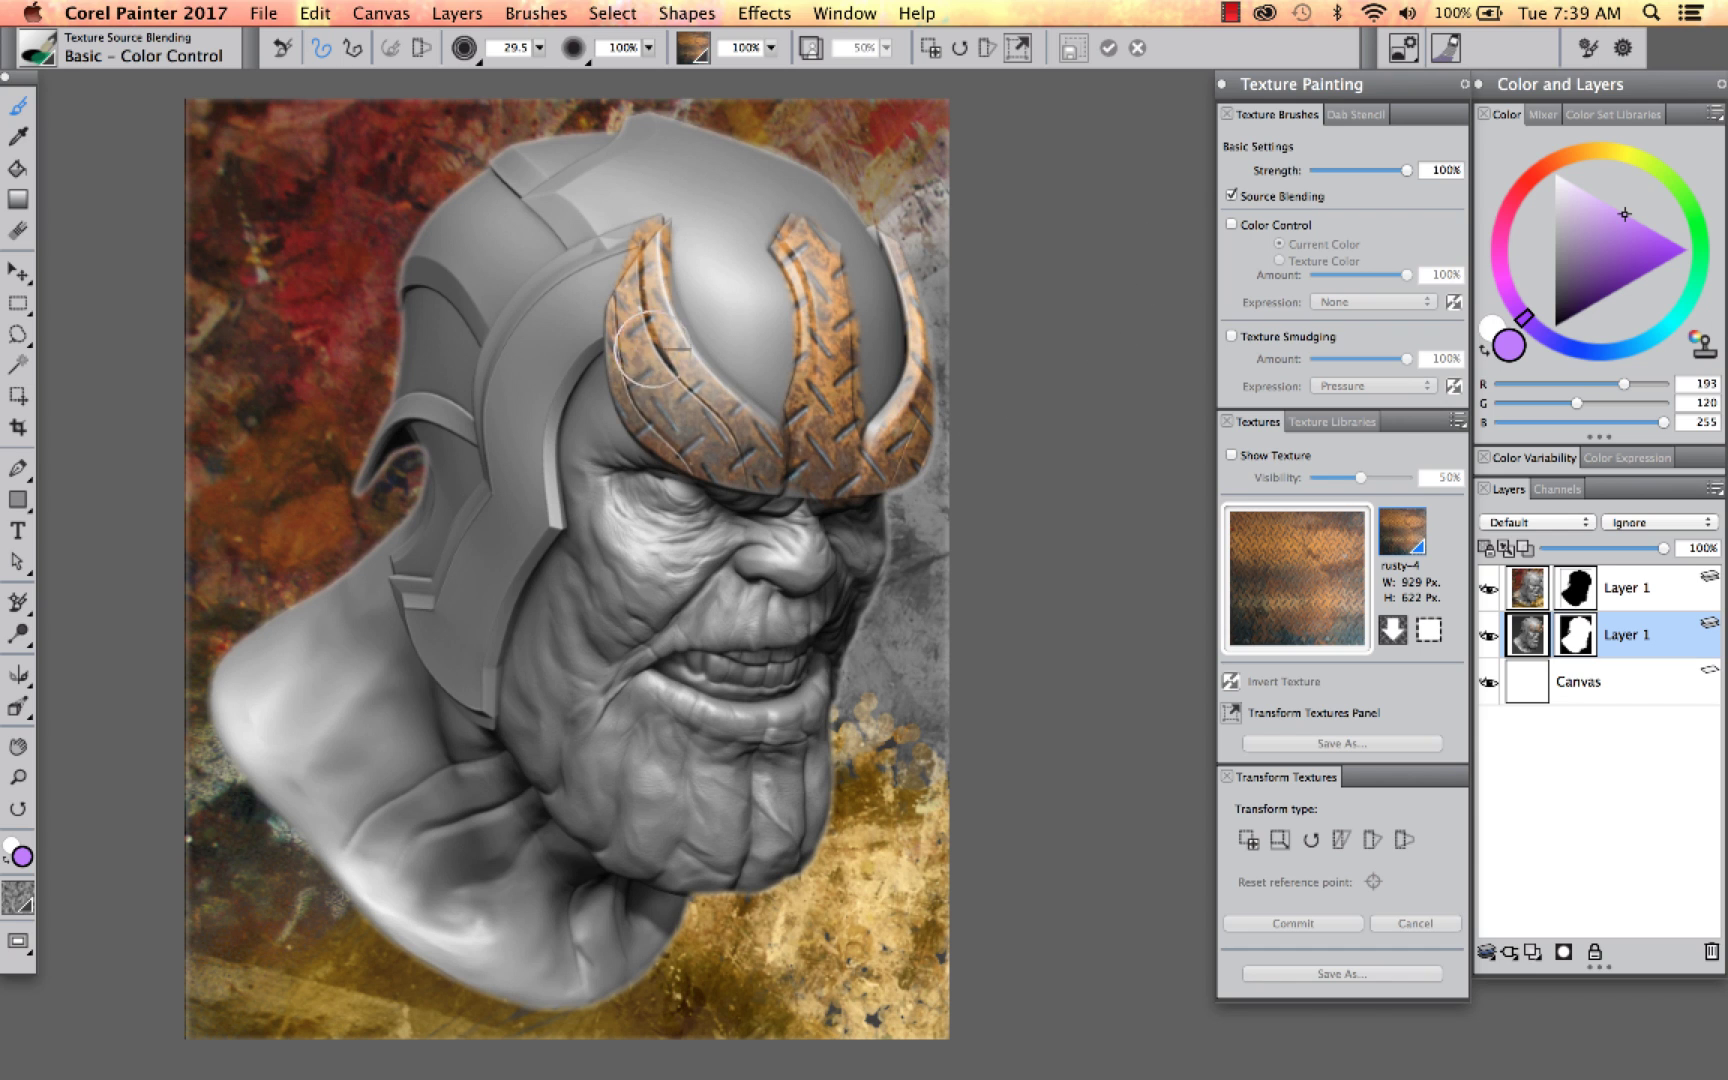
pyautogui.moveTo(644, 364)
pyautogui.mouseDown()
pyautogui.moveTo(674, 409)
pyautogui.moveTo(637, 339)
pyautogui.moveTo(713, 446)
pyautogui.moveTo(666, 378)
pyautogui.moveTo(713, 411)
pyautogui.moveTo(666, 363)
pyautogui.moveTo(749, 454)
pyautogui.moveTo(666, 433)
pyautogui.moveTo(639, 406)
pyautogui.moveTo(638, 291)
pyautogui.moveTo(763, 475)
pyautogui.moveTo(816, 471)
pyautogui.moveTo(828, 358)
pyautogui.moveTo(806, 247)
pyautogui.moveTo(915, 425)
pyautogui.moveTo(934, 370)
pyautogui.mouseUp()
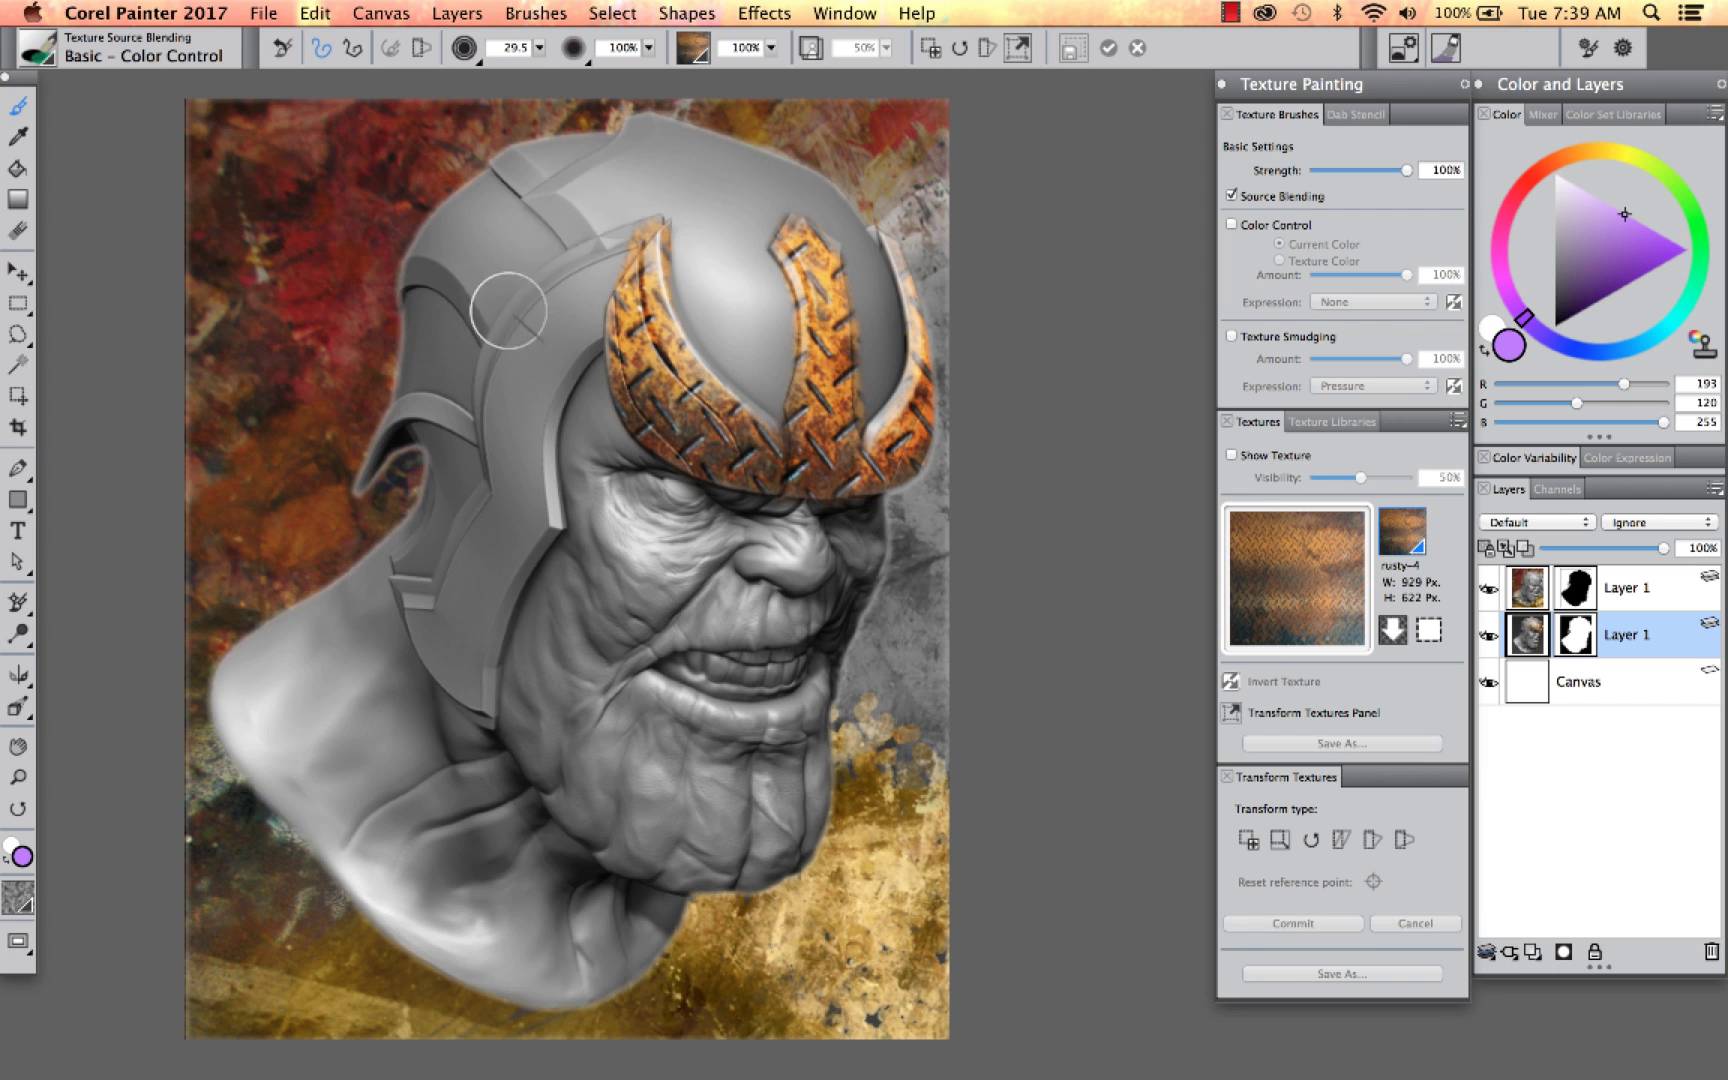
pyautogui.click(40, 48)
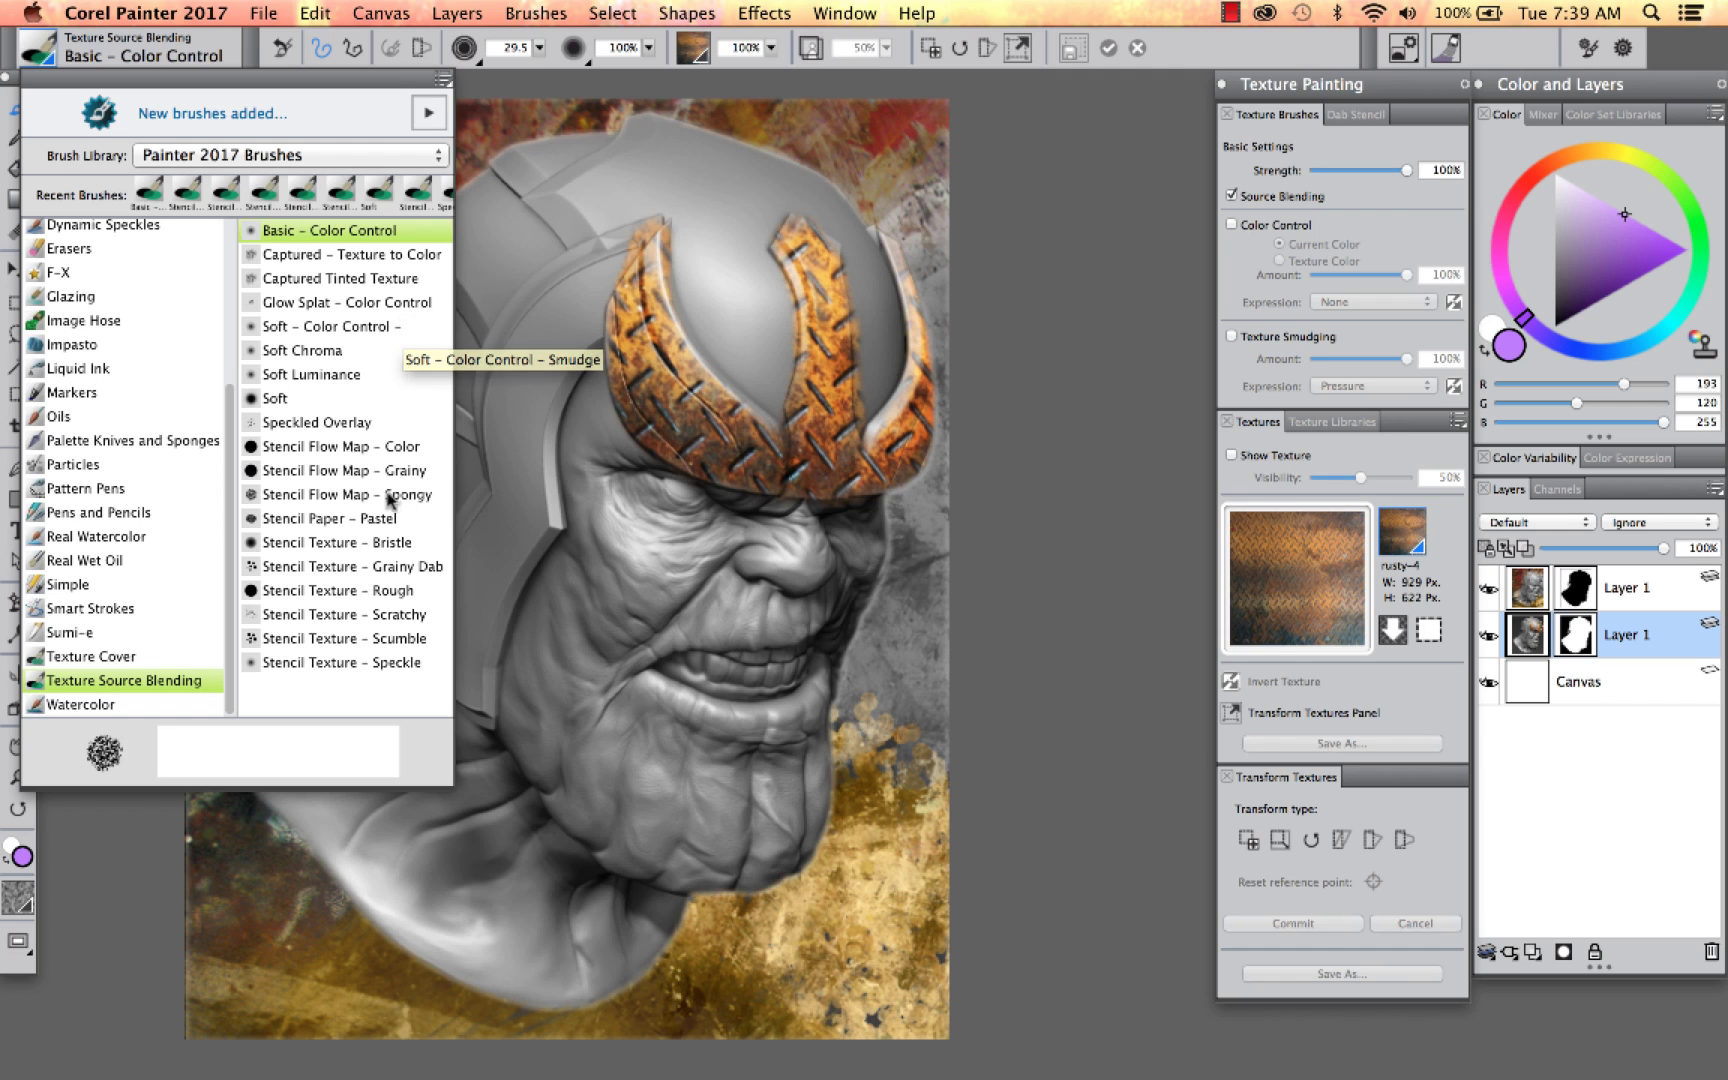
# Step: Paint yellow-orange rust along the helmet's left ridge with Speckled Overlay, undoing the cheek-guard strokes
pyautogui.click(341, 428)
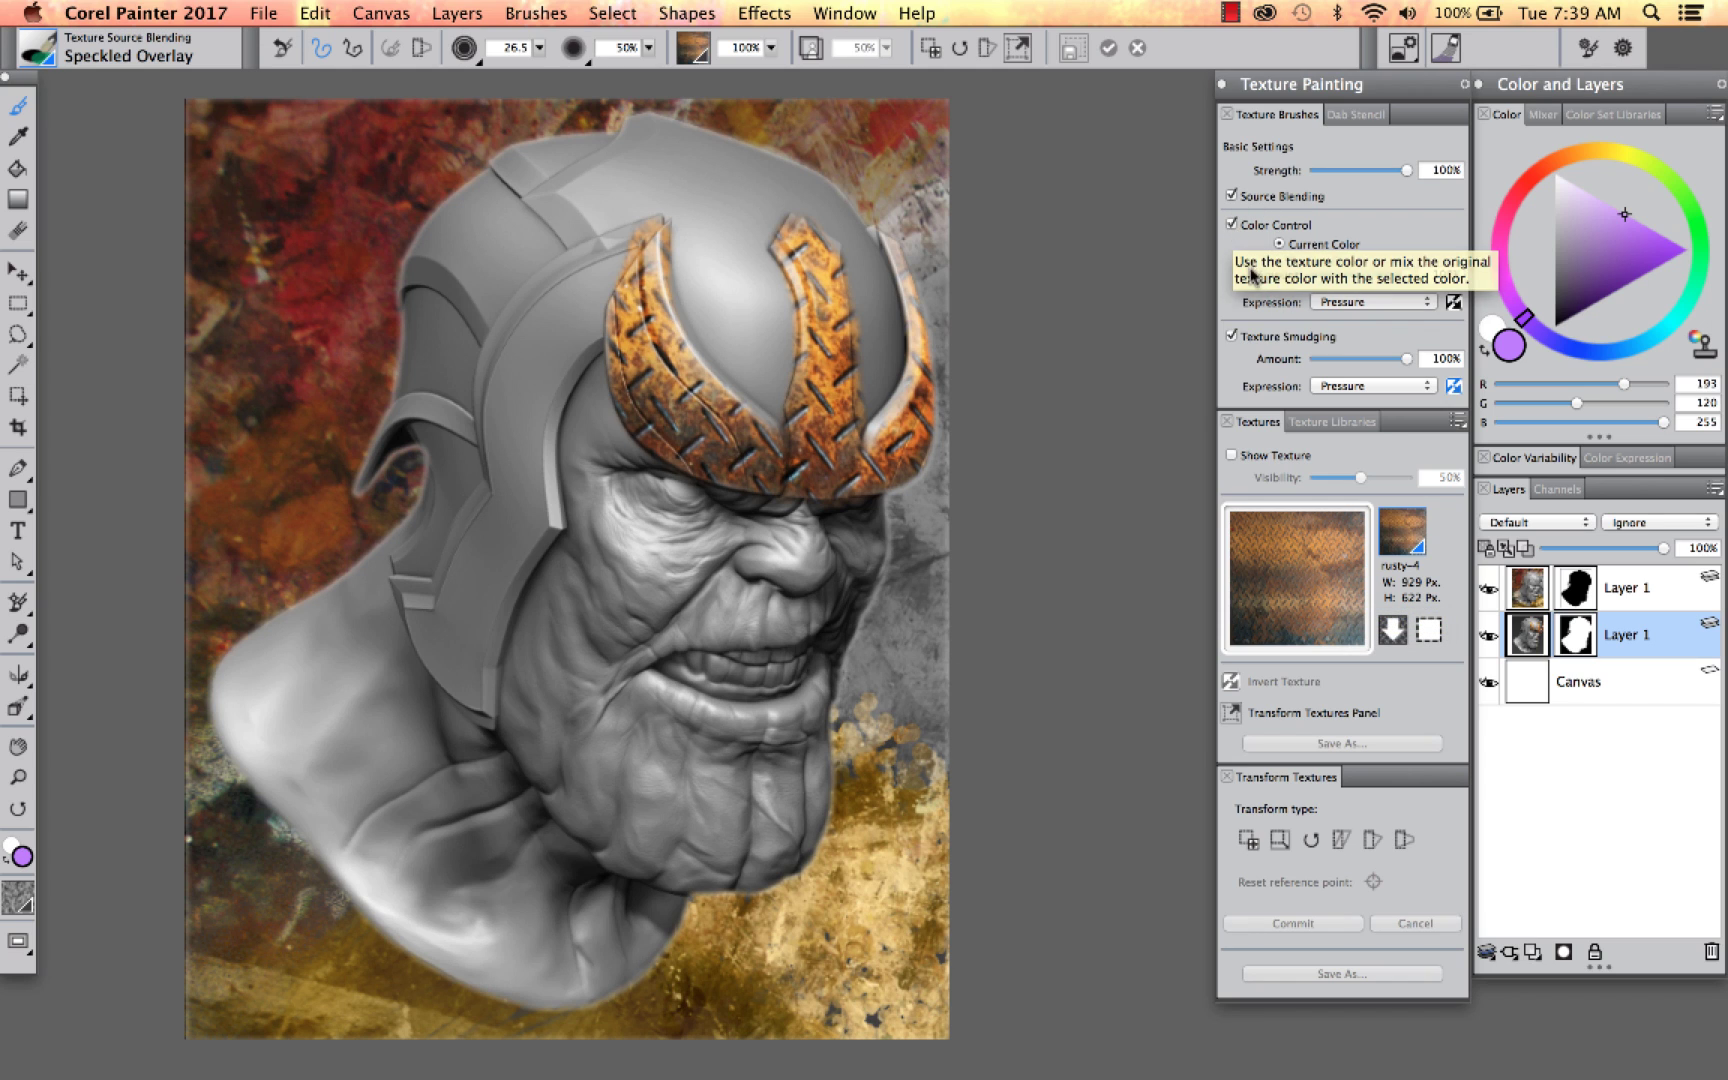
pyautogui.click(1232, 224)
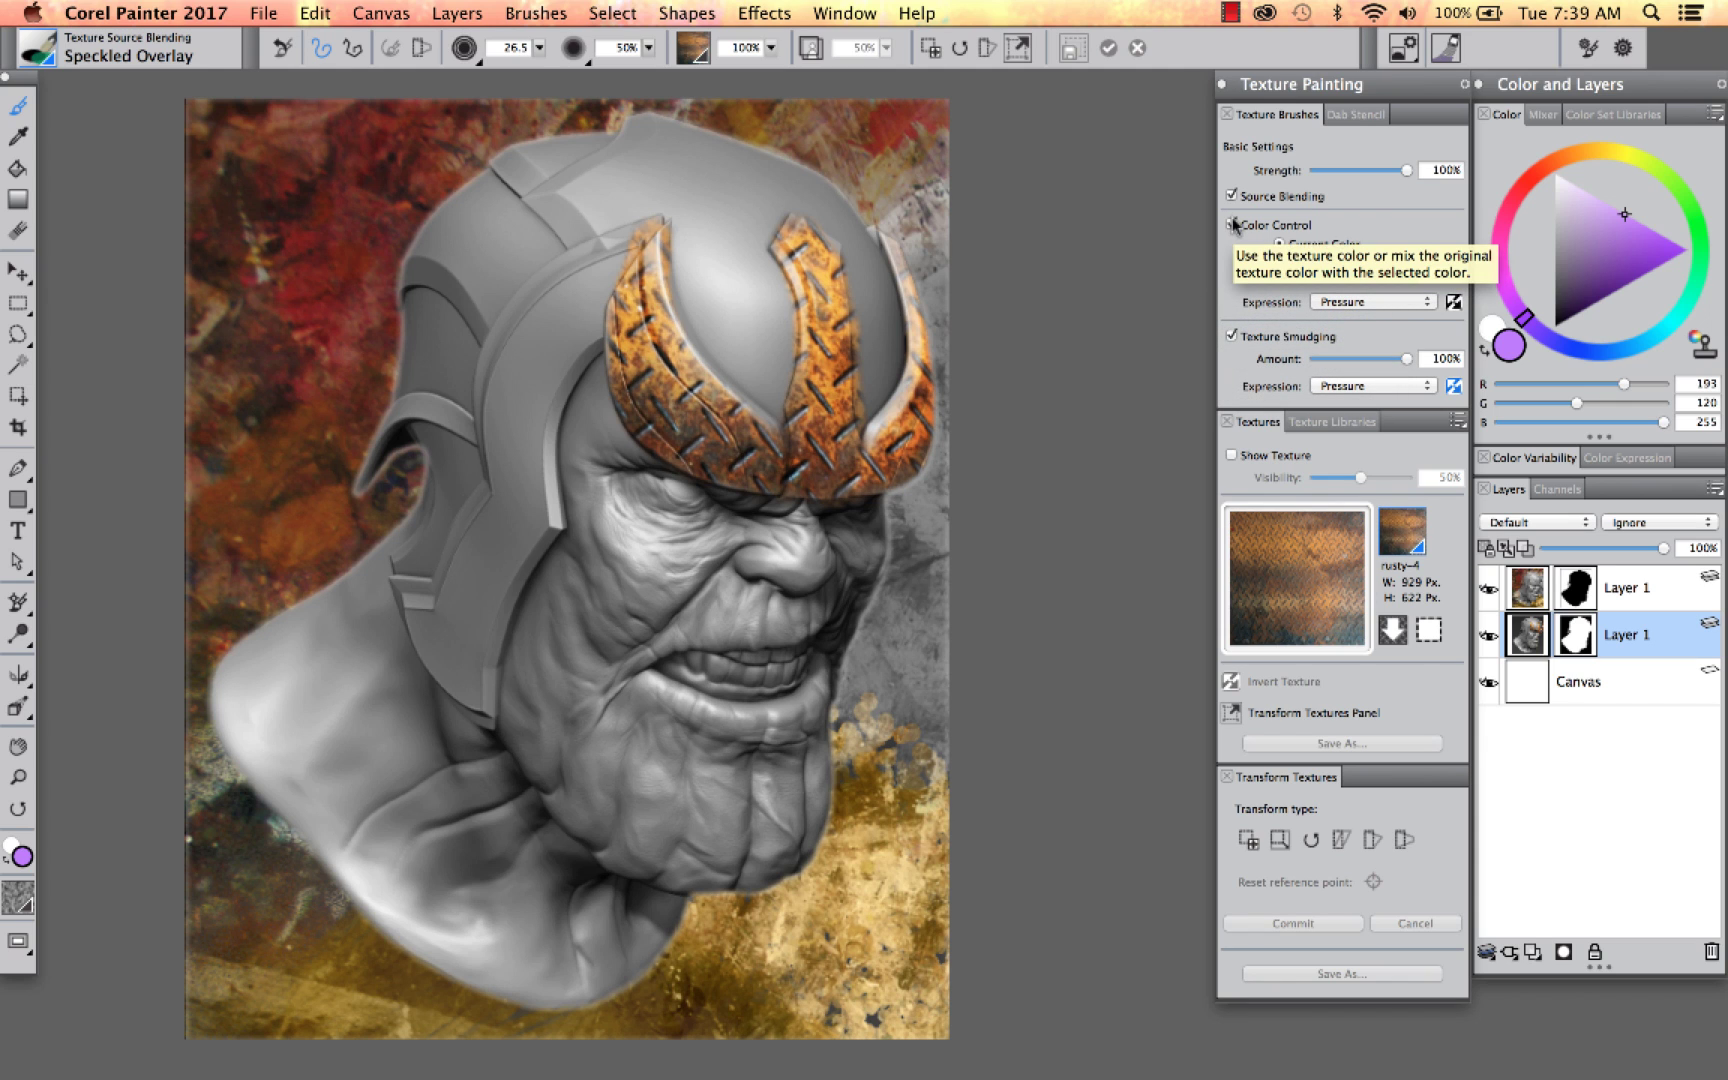
pyautogui.click(1232, 224)
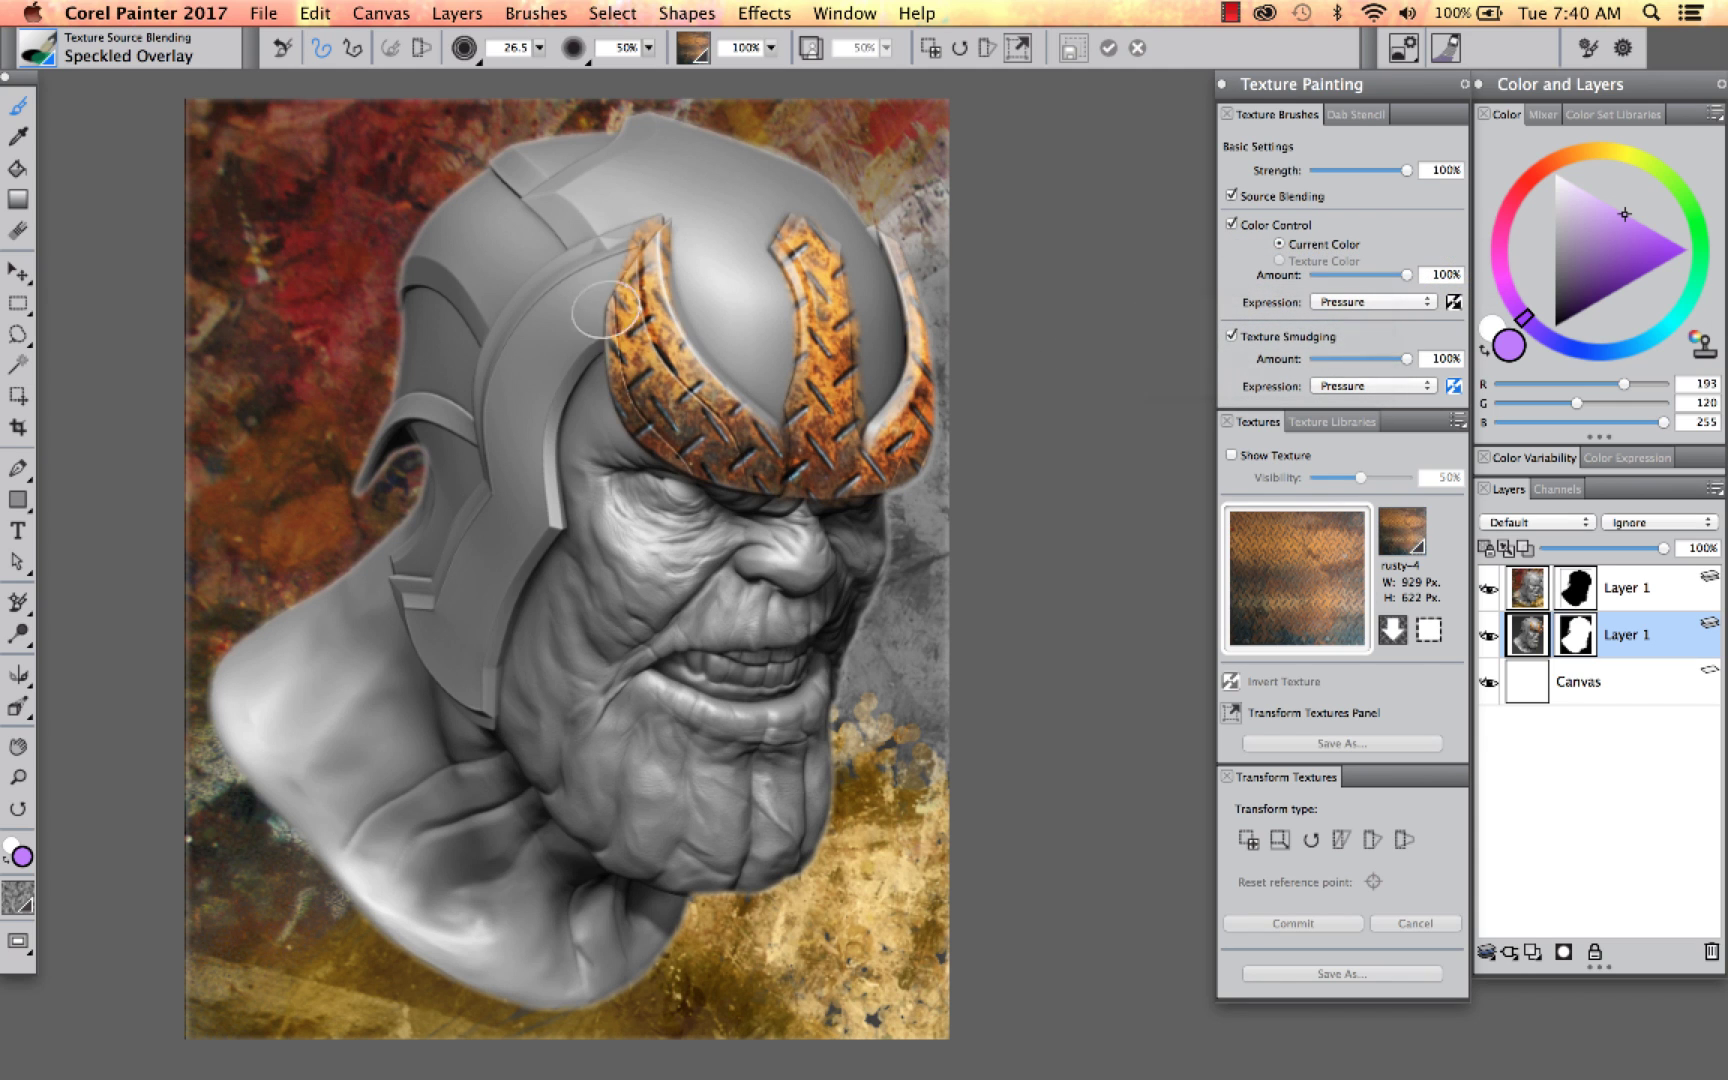
pyautogui.click(1599, 151)
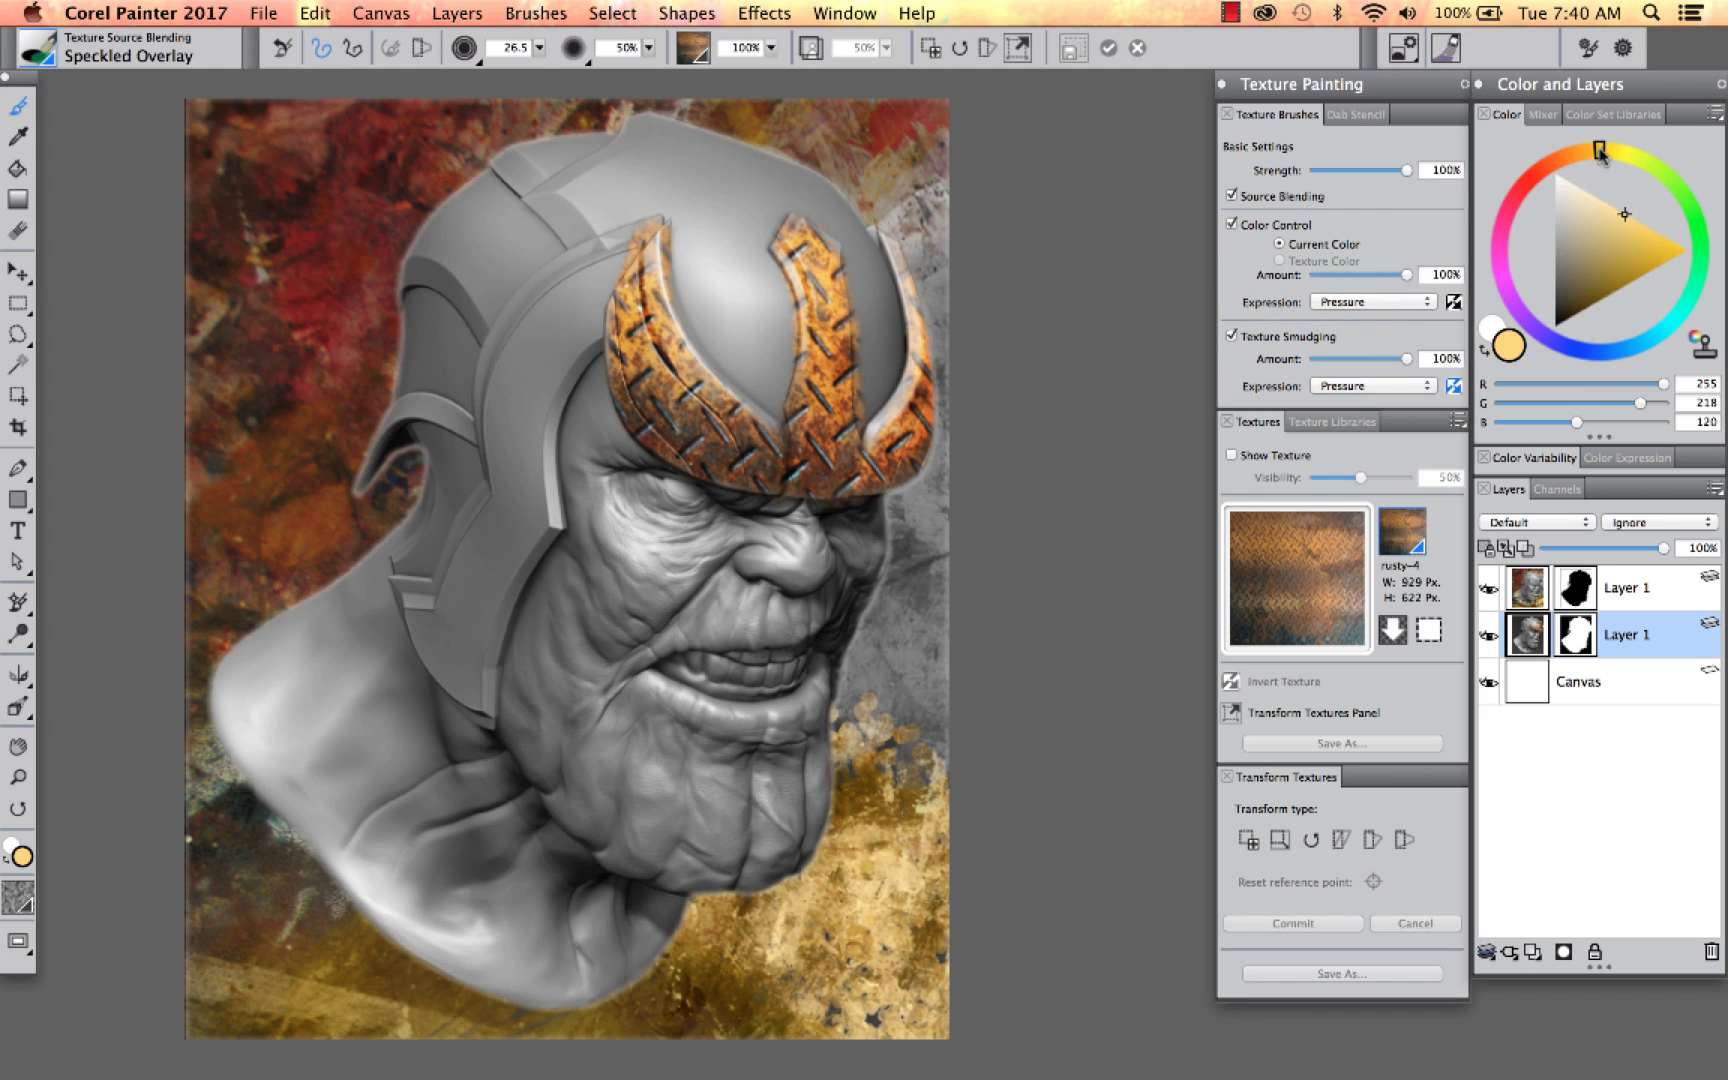
pyautogui.moveTo(550, 331)
pyautogui.mouseDown()
pyautogui.moveTo(515, 400)
pyautogui.moveTo(620, 262)
pyautogui.moveTo(551, 365)
pyautogui.moveTo(540, 501)
pyautogui.moveTo(534, 455)
pyautogui.moveTo(509, 511)
pyautogui.moveTo(513, 598)
pyautogui.moveTo(474, 644)
pyautogui.moveTo(474, 571)
pyautogui.moveTo(491, 637)
pyautogui.moveTo(474, 648)
pyautogui.moveTo(424, 602)
pyautogui.moveTo(474, 687)
pyautogui.moveTo(485, 615)
pyautogui.mouseUp()
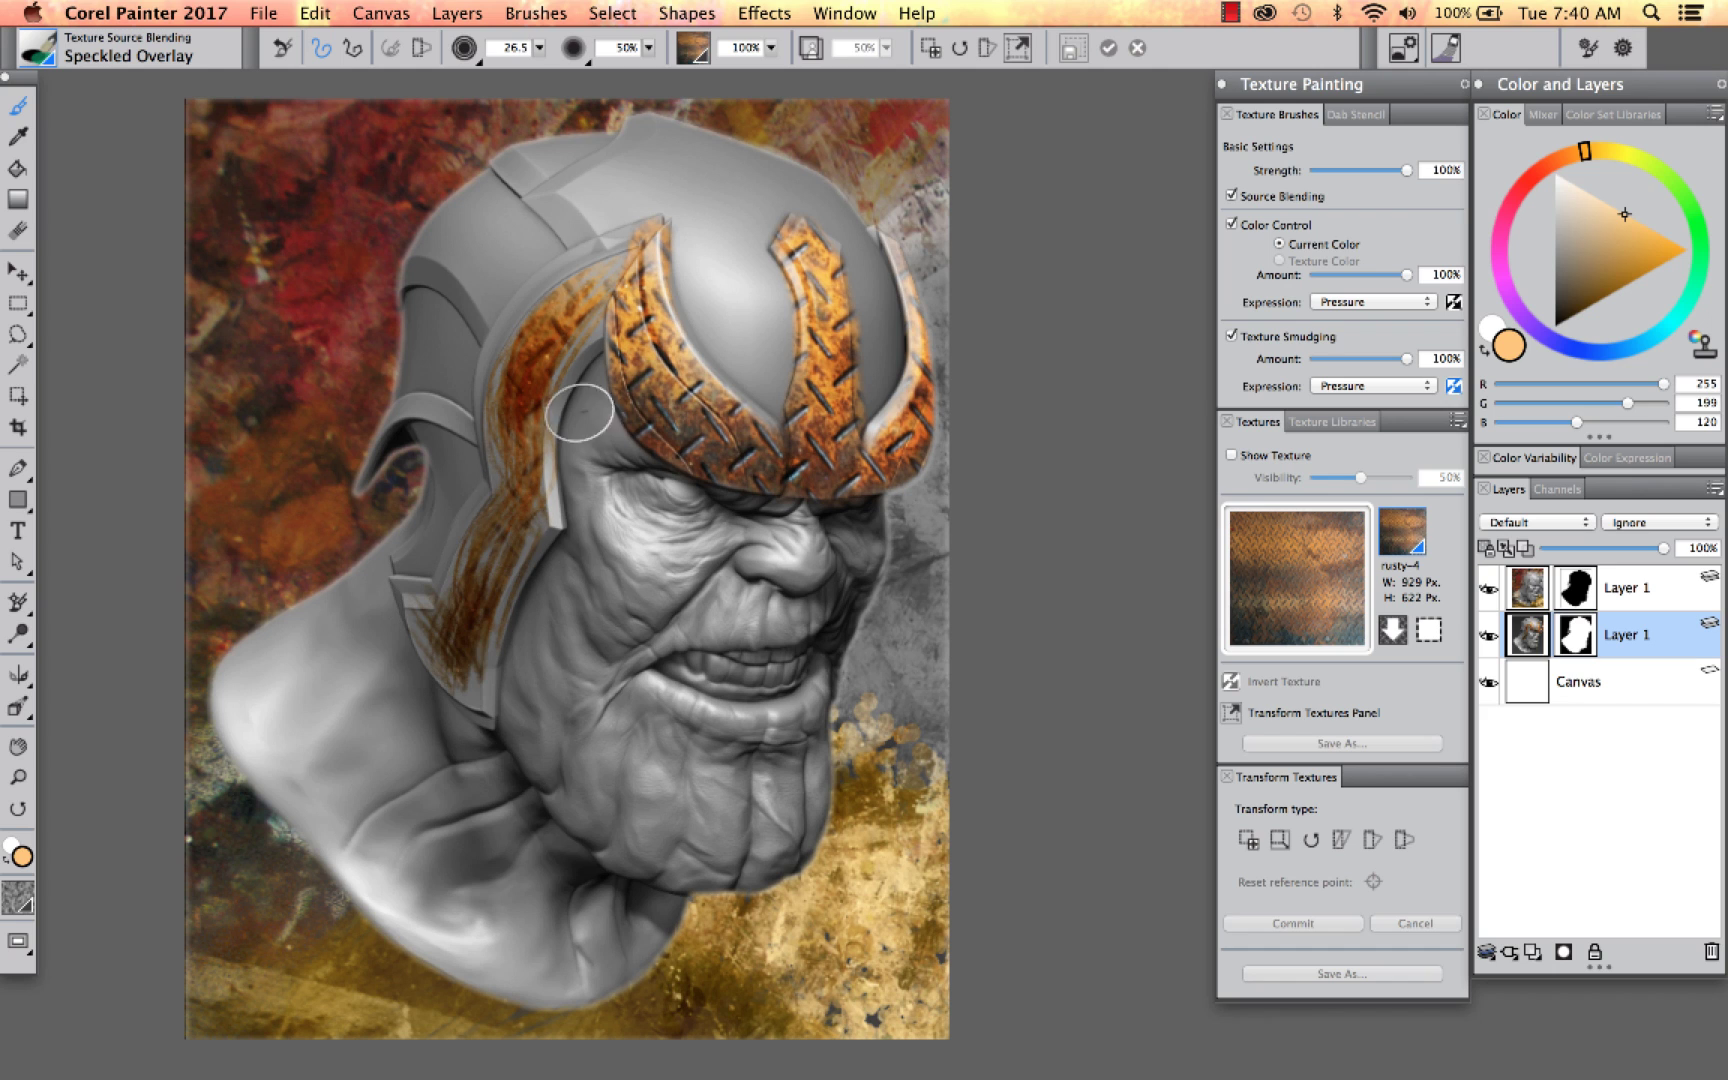
pyautogui.press('super+z')
pyautogui.press('super+z')
pyautogui.press('super+z')
pyautogui.press('super+z')
pyautogui.press('super+z')
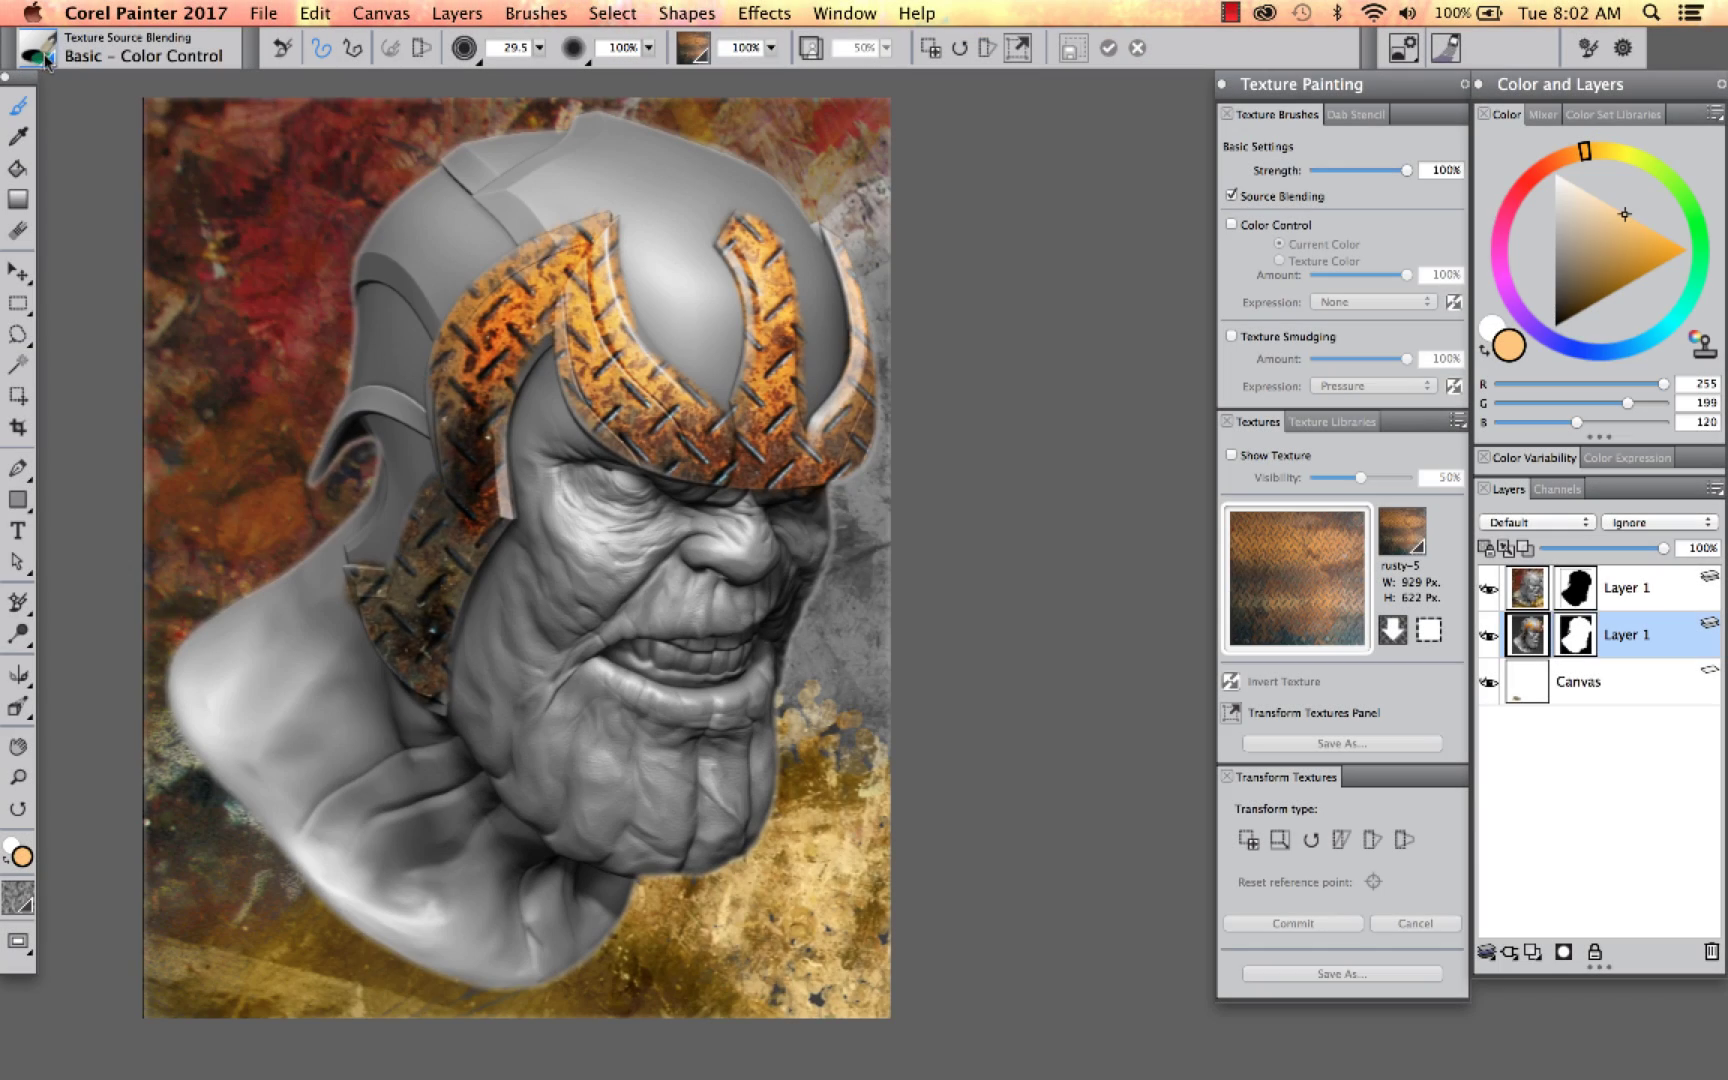
# Step: Choose the Stencil Flow Map - Color Control brush and set its flow map to Fine Dots
pyautogui.click(40, 52)
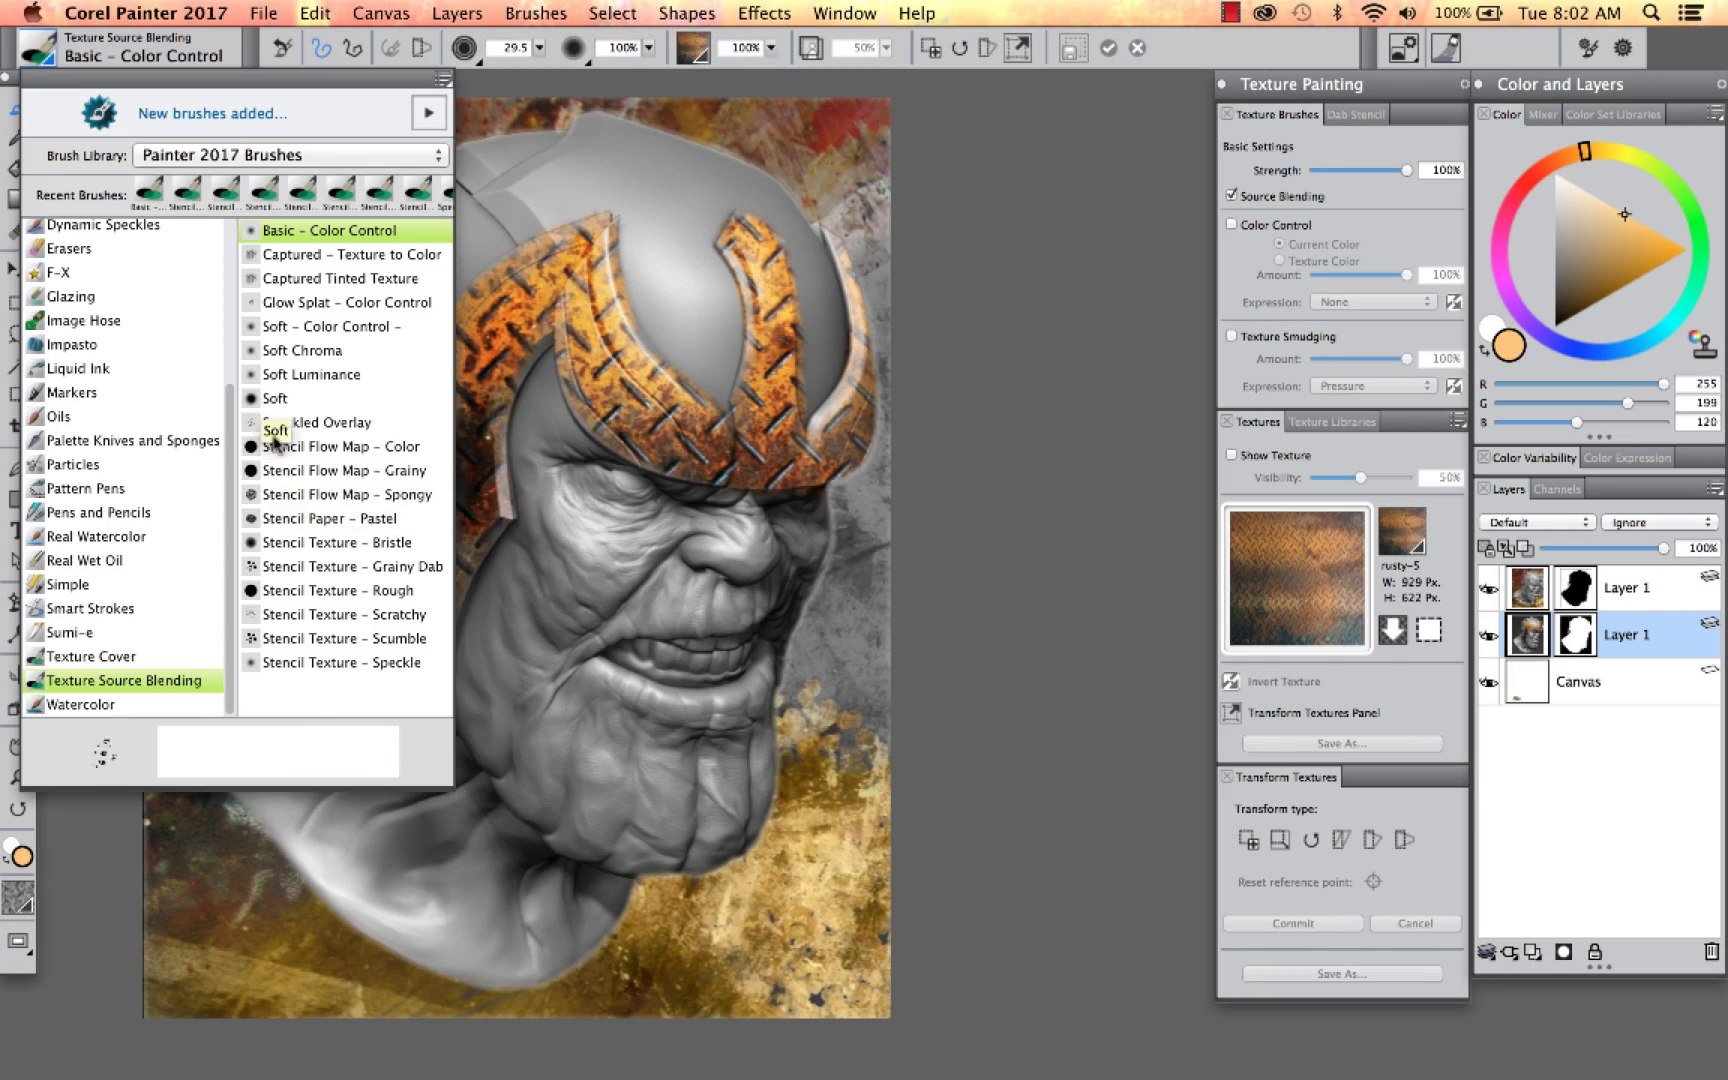
pyautogui.click(396, 452)
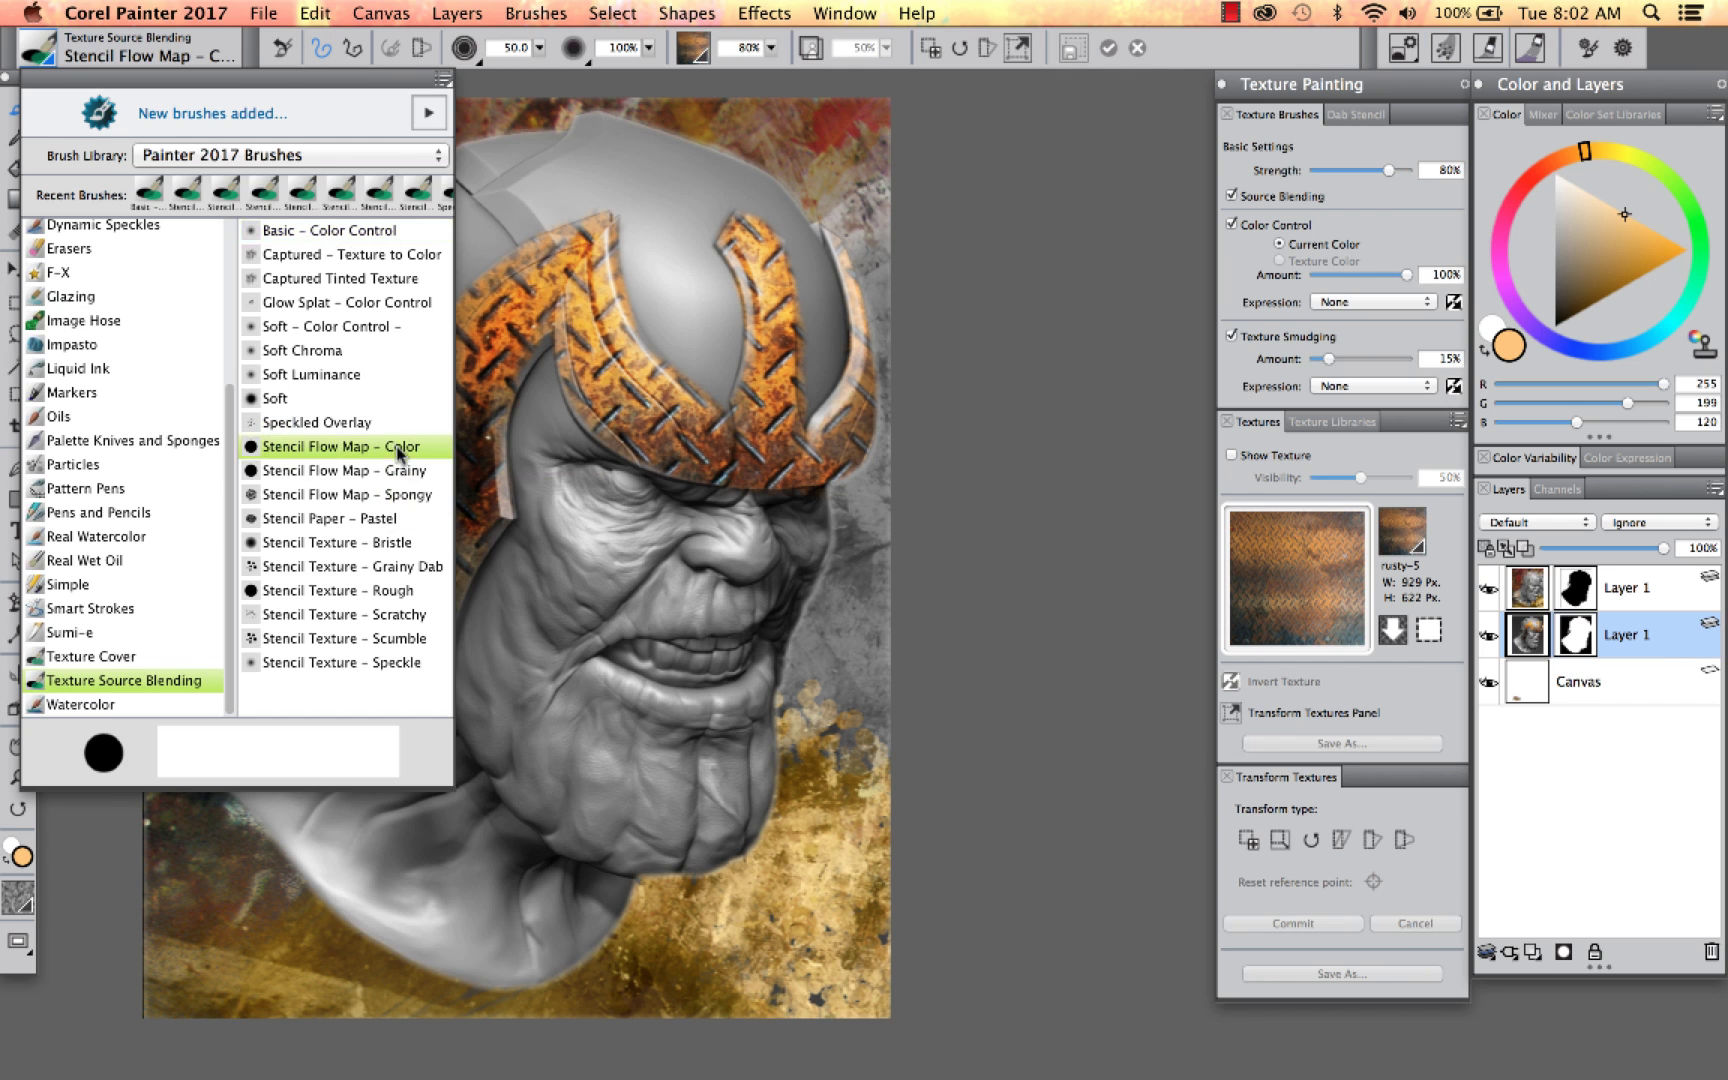
pyautogui.click(1406, 48)
pyautogui.click(1617, 333)
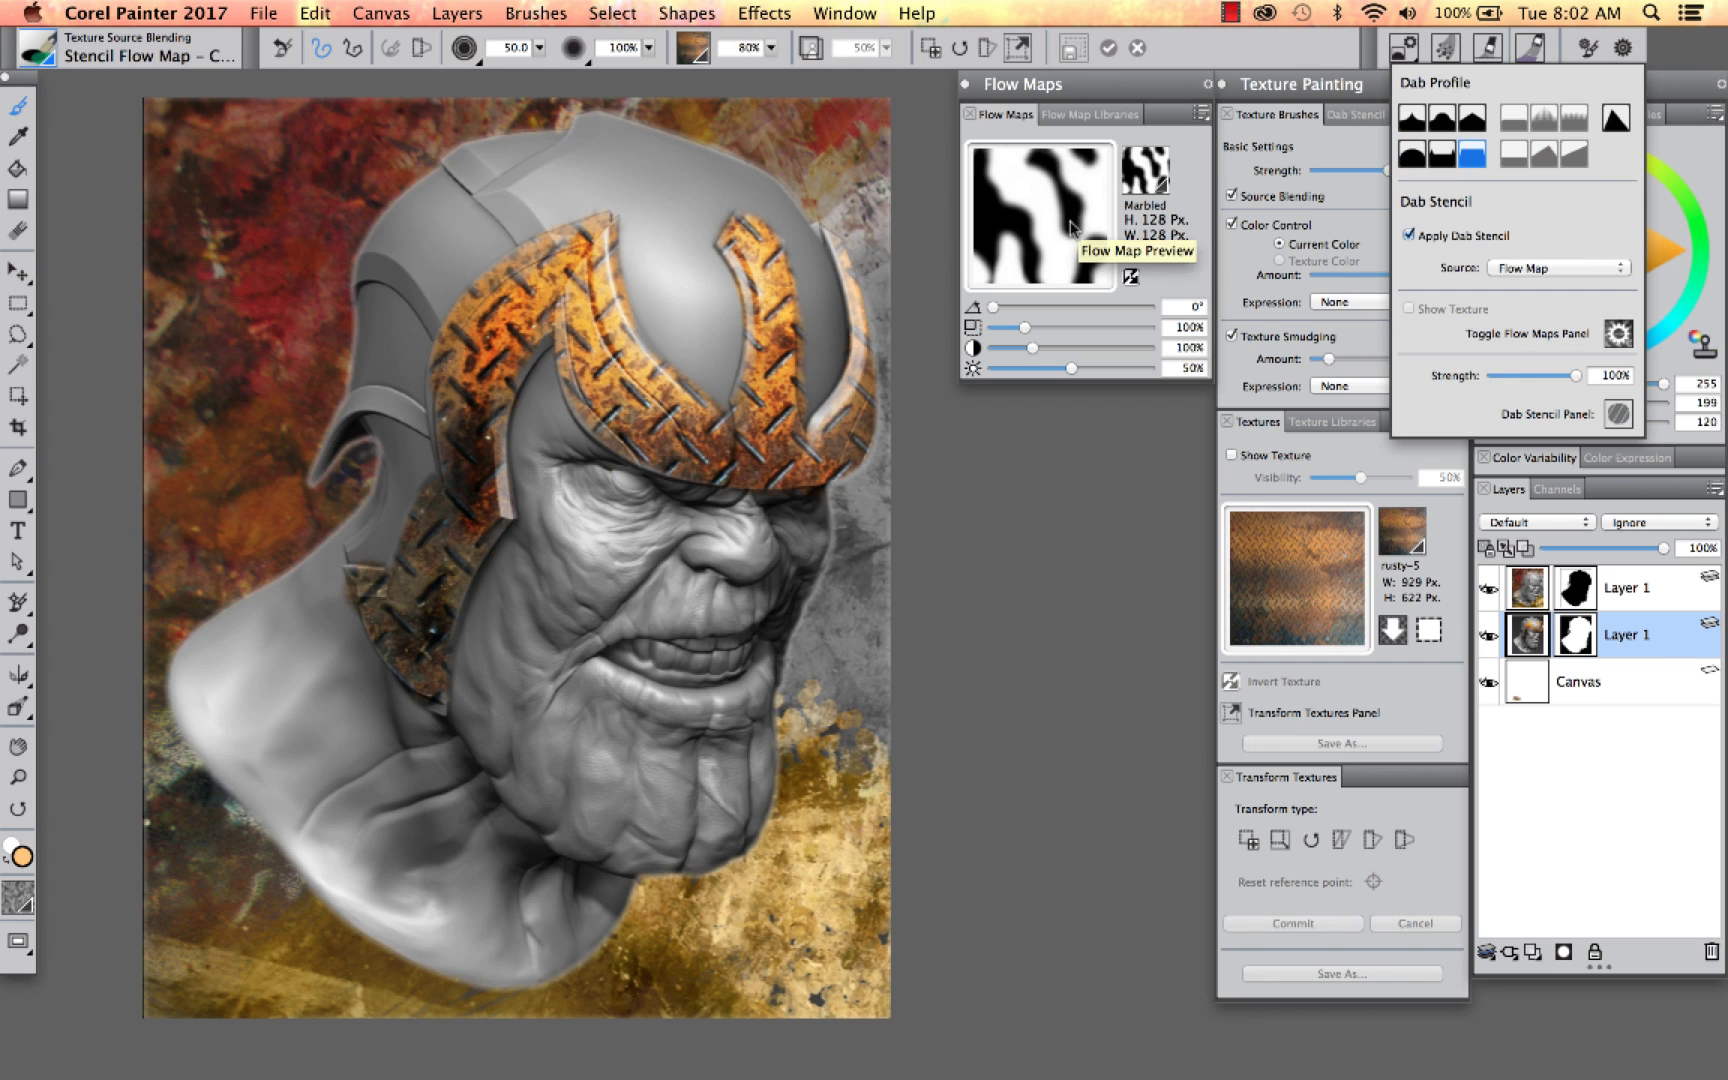
pyautogui.click(1145, 170)
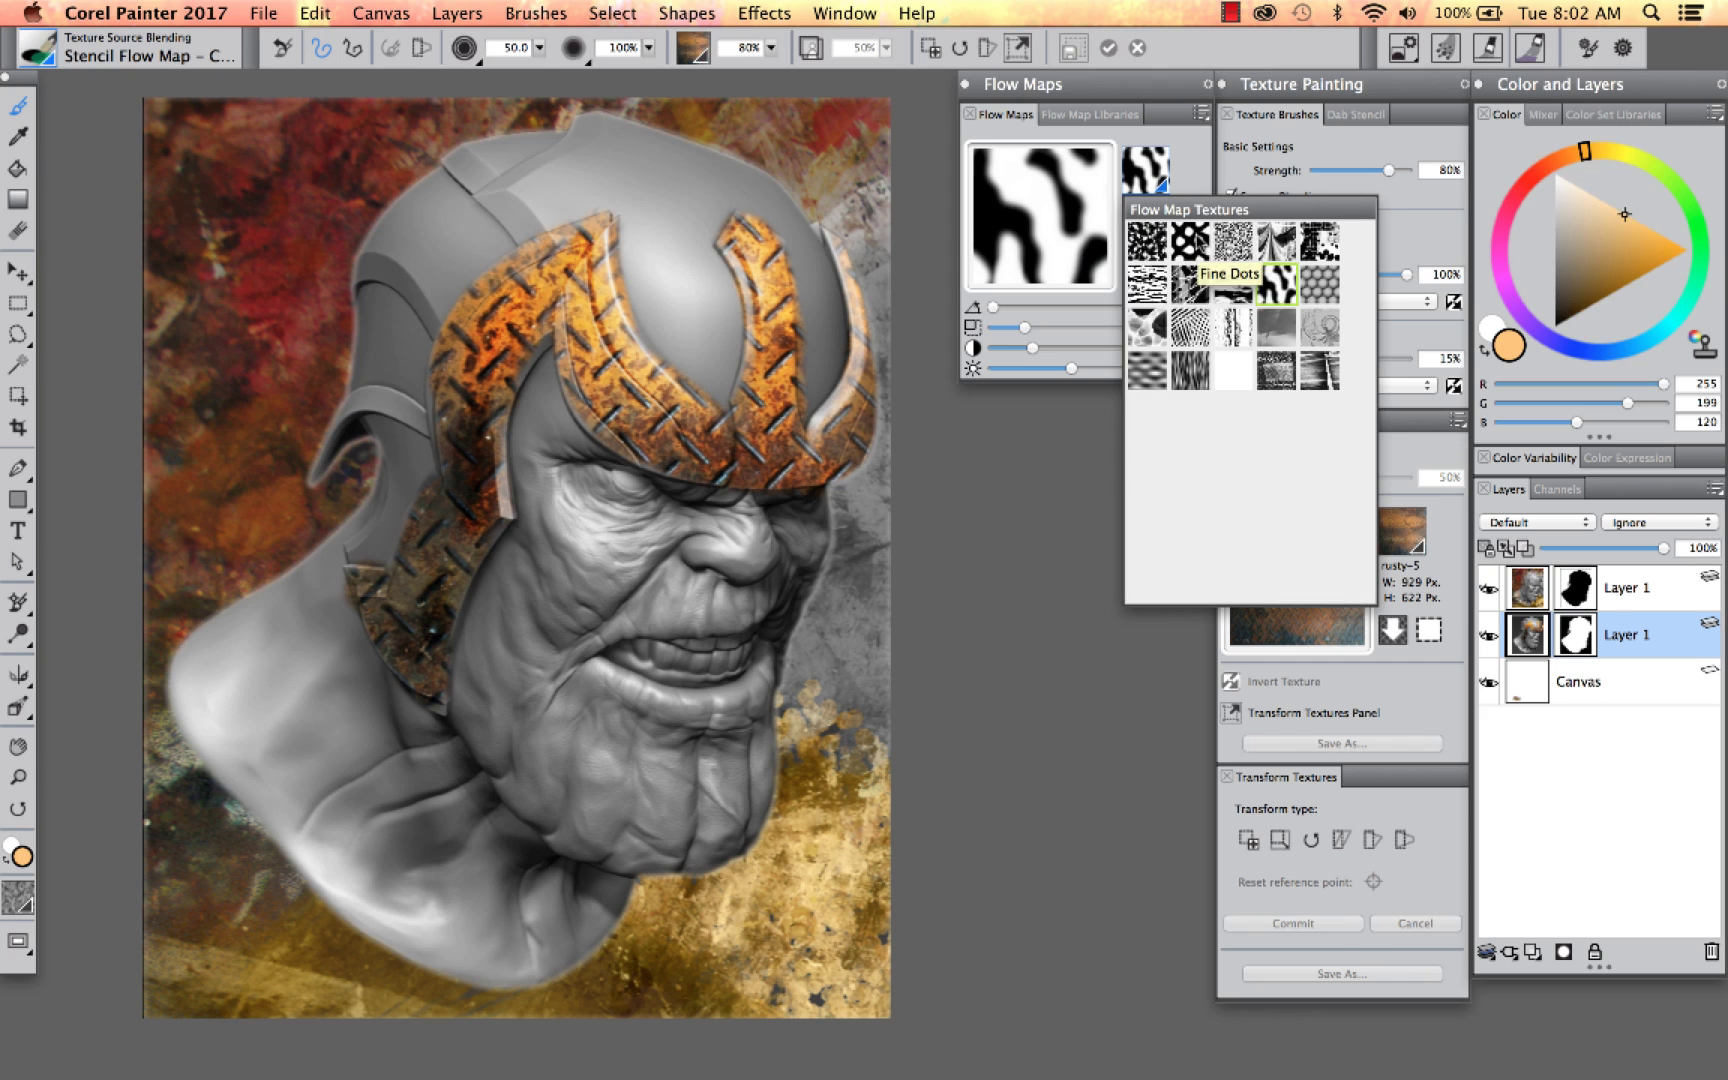
pyautogui.click(1190, 241)
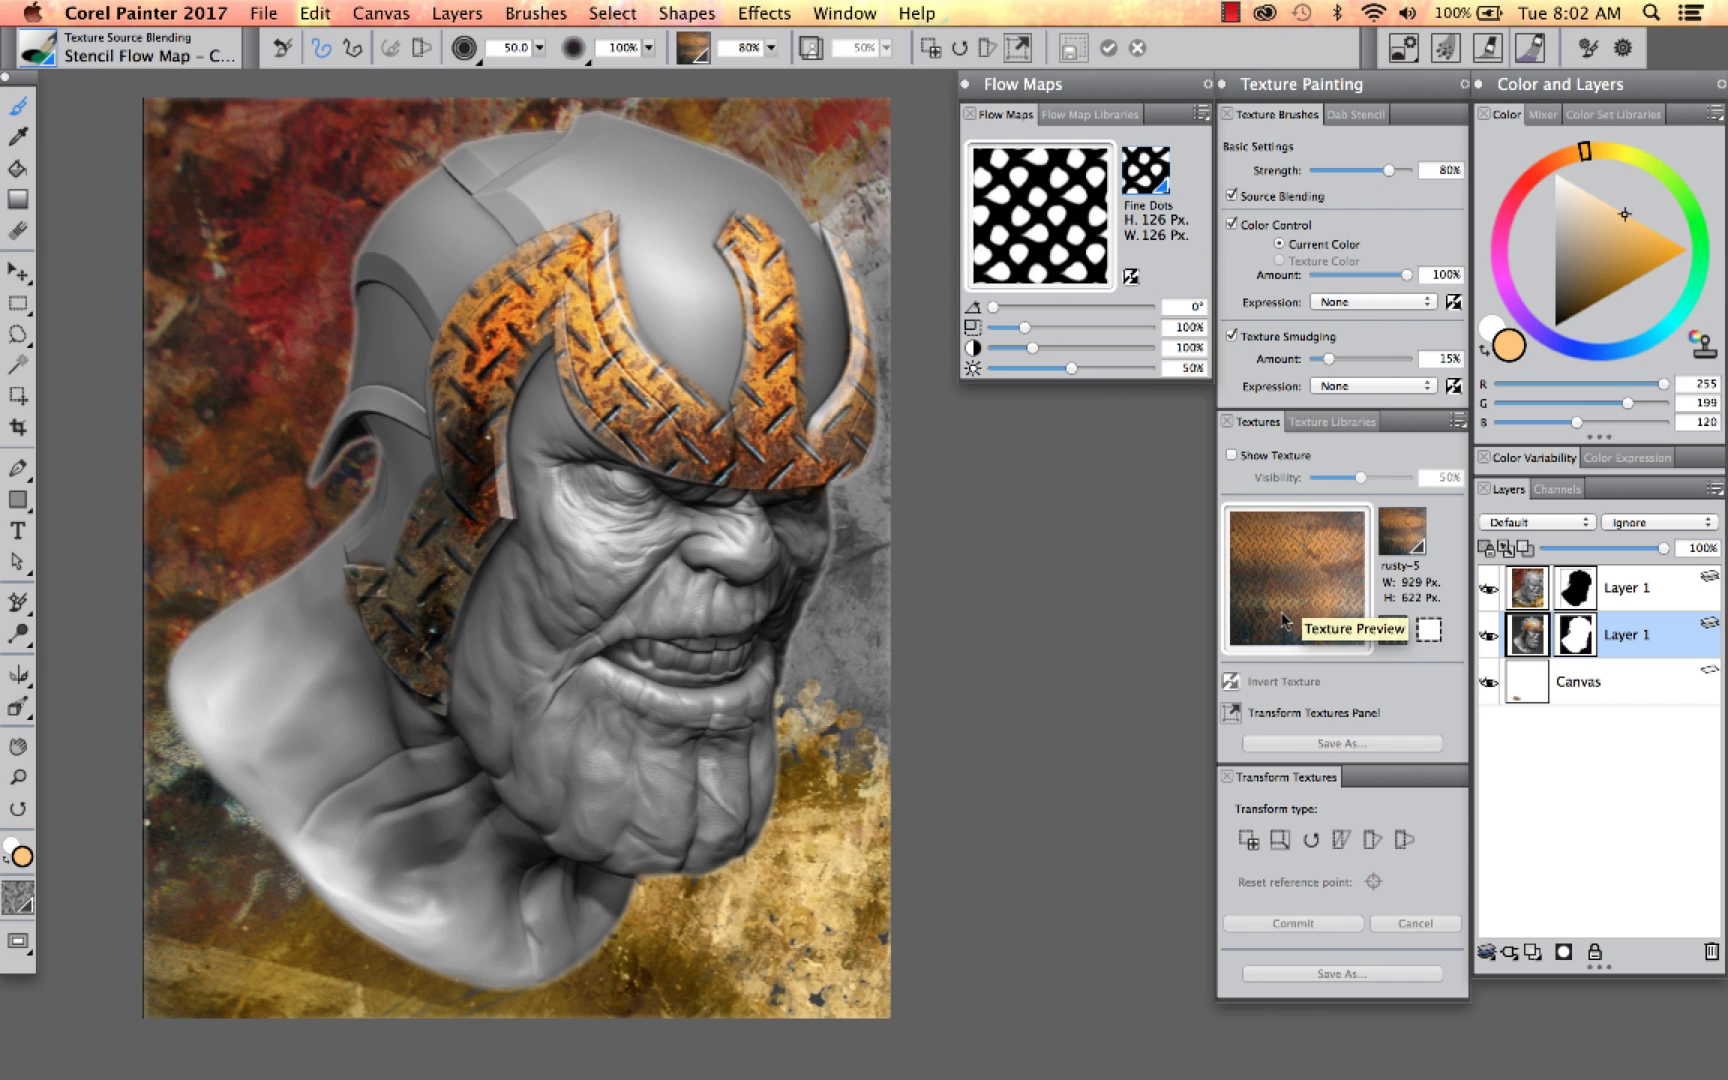
# Step: Import metal-texture-rust08.jpg as the painting texture, keeping the preview overlay hidden
pyautogui.click(1393, 629)
pyautogui.doubleClick(697, 266)
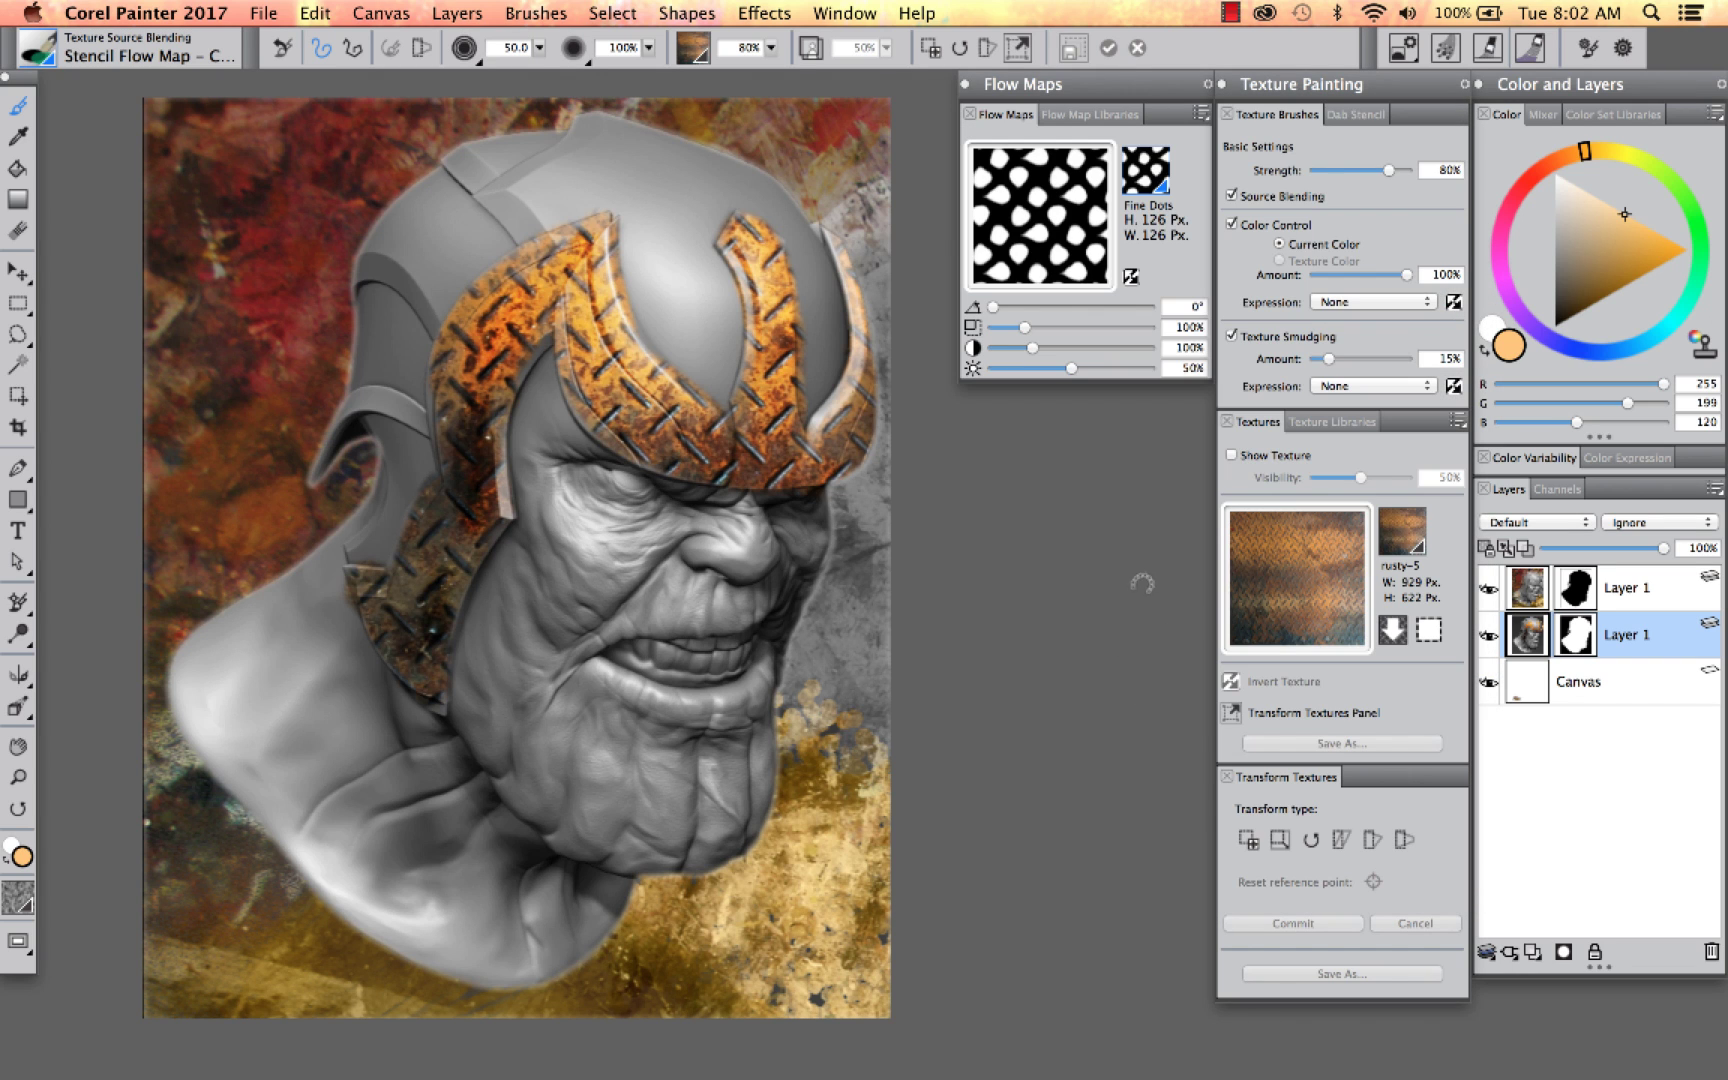
pyautogui.click(1232, 455)
pyautogui.click(1232, 455)
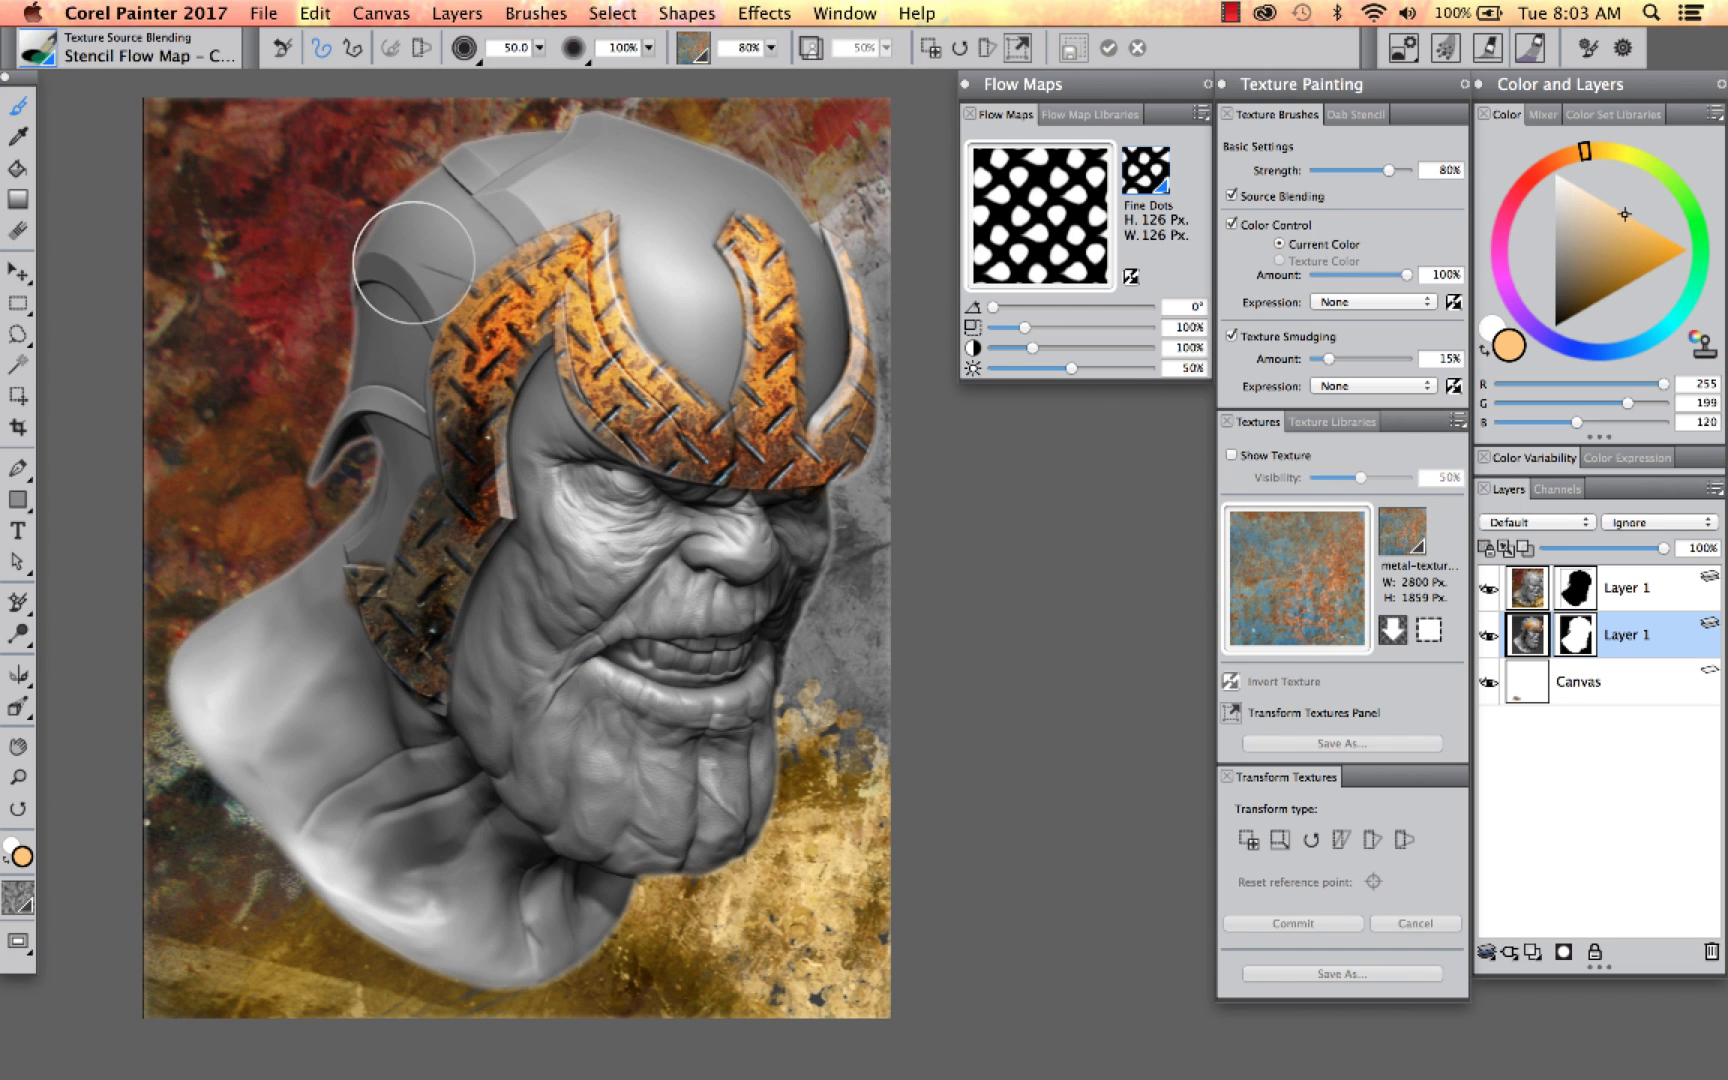
# Step: Without colour control, paint rust over the helmet dome with Fish Skin, then its left edge with Clouds
pyautogui.click(1232, 224)
pyautogui.moveTo(456, 189)
pyautogui.mouseDown()
pyautogui.moveTo(444, 230)
pyautogui.moveTo(504, 192)
pyautogui.moveTo(574, 182)
pyautogui.moveTo(656, 255)
pyautogui.moveTo(684, 310)
pyautogui.moveTo(690, 157)
pyautogui.moveTo(530, 215)
pyautogui.moveTo(514, 188)
pyautogui.moveTo(420, 215)
pyautogui.moveTo(394, 340)
pyautogui.moveTo(407, 444)
pyautogui.moveTo(435, 345)
pyautogui.moveTo(628, 240)
pyautogui.moveTo(620, 172)
pyautogui.mouseUp()
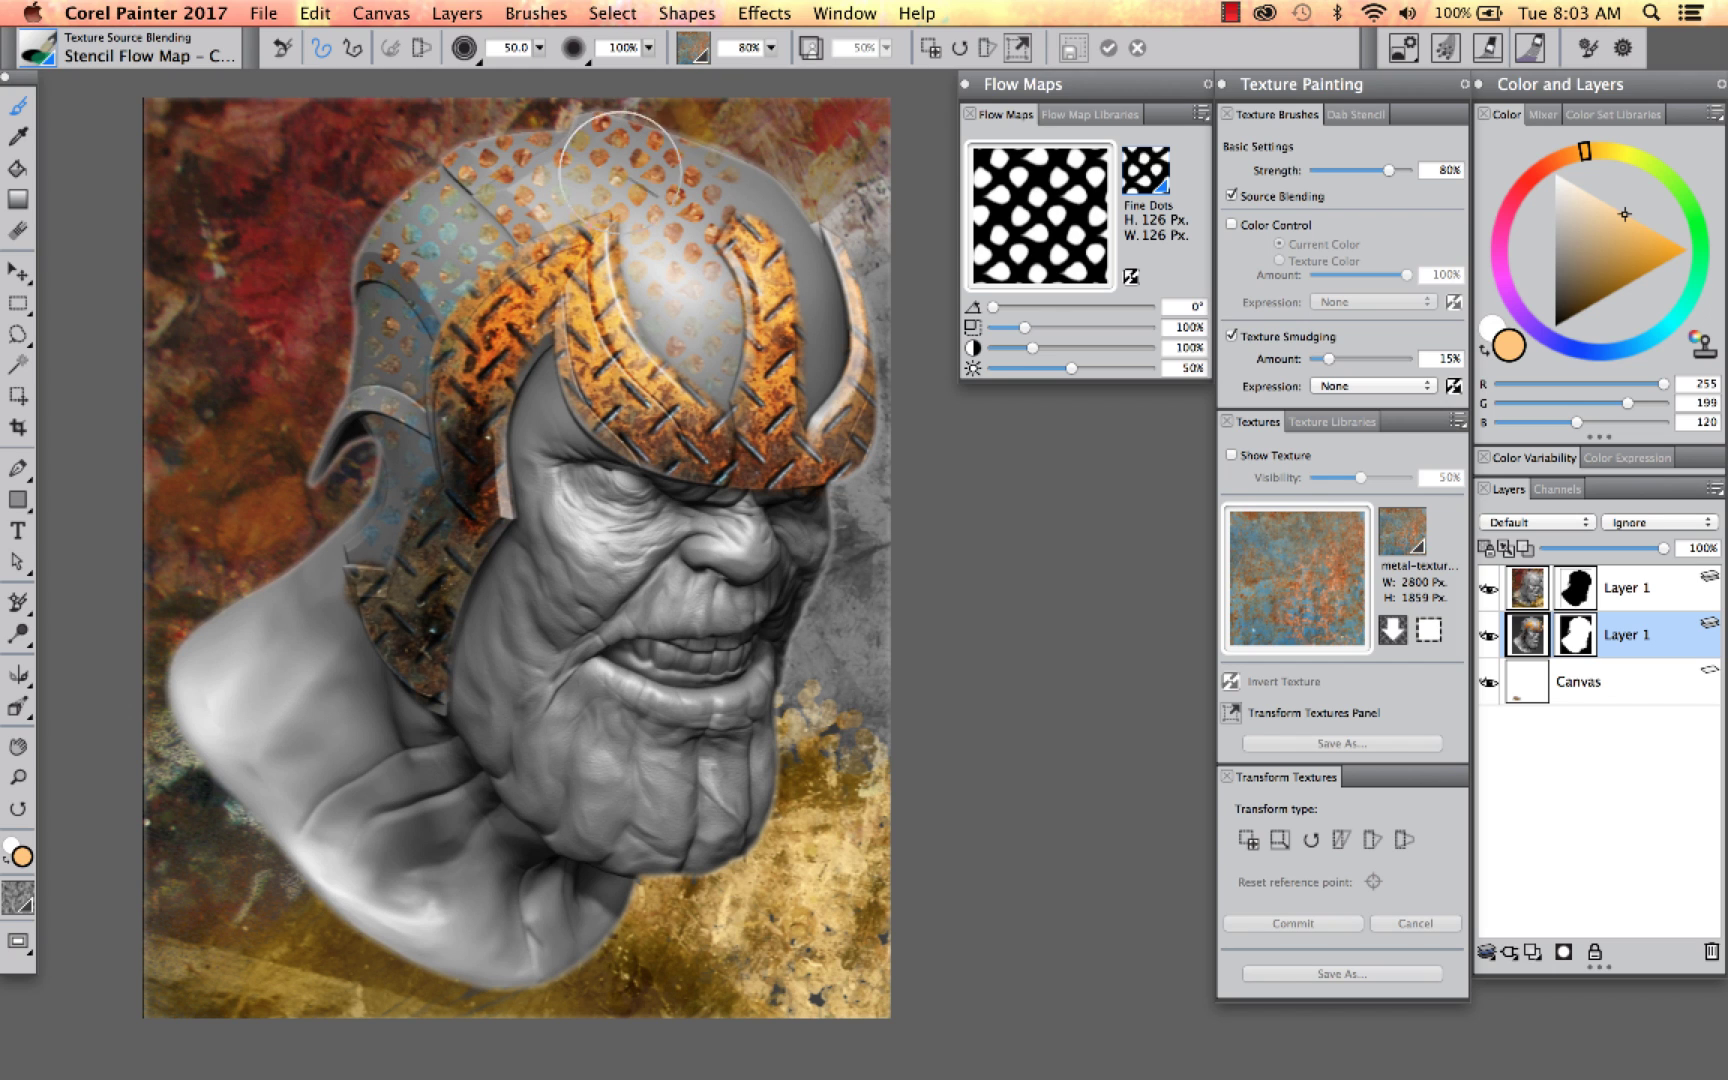
pyautogui.click(1140, 178)
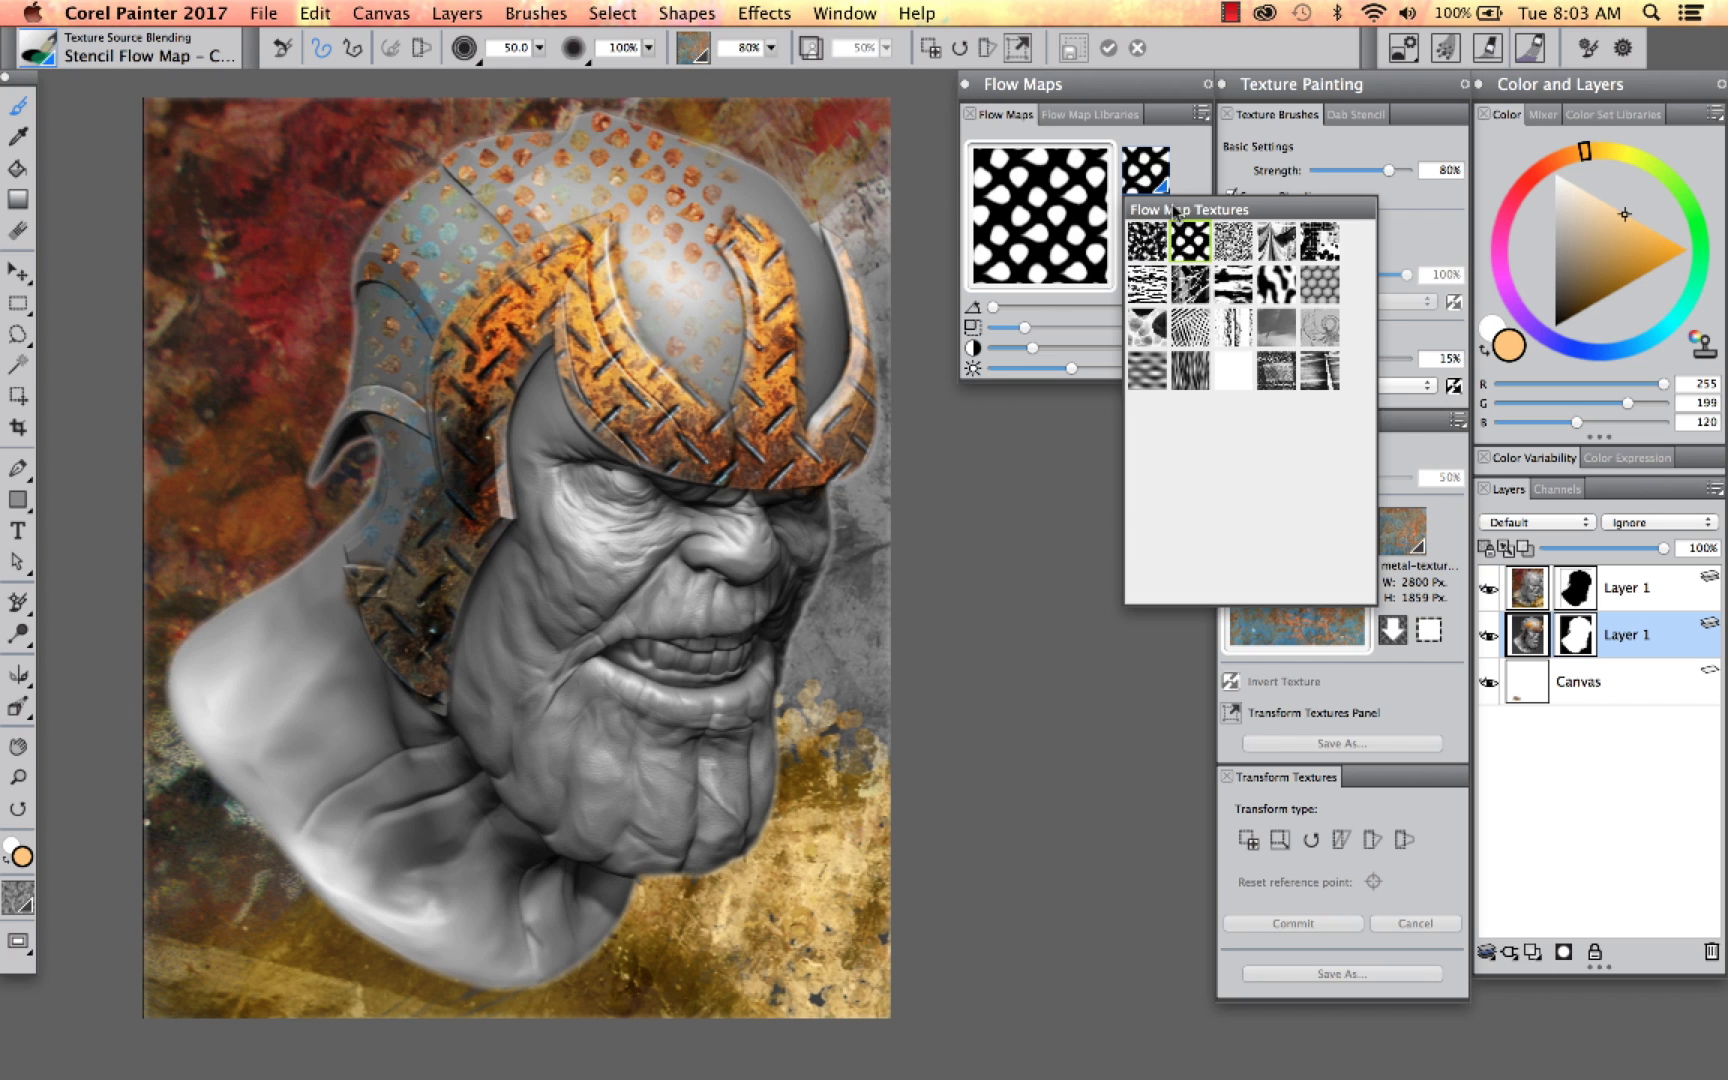
pyautogui.click(1320, 284)
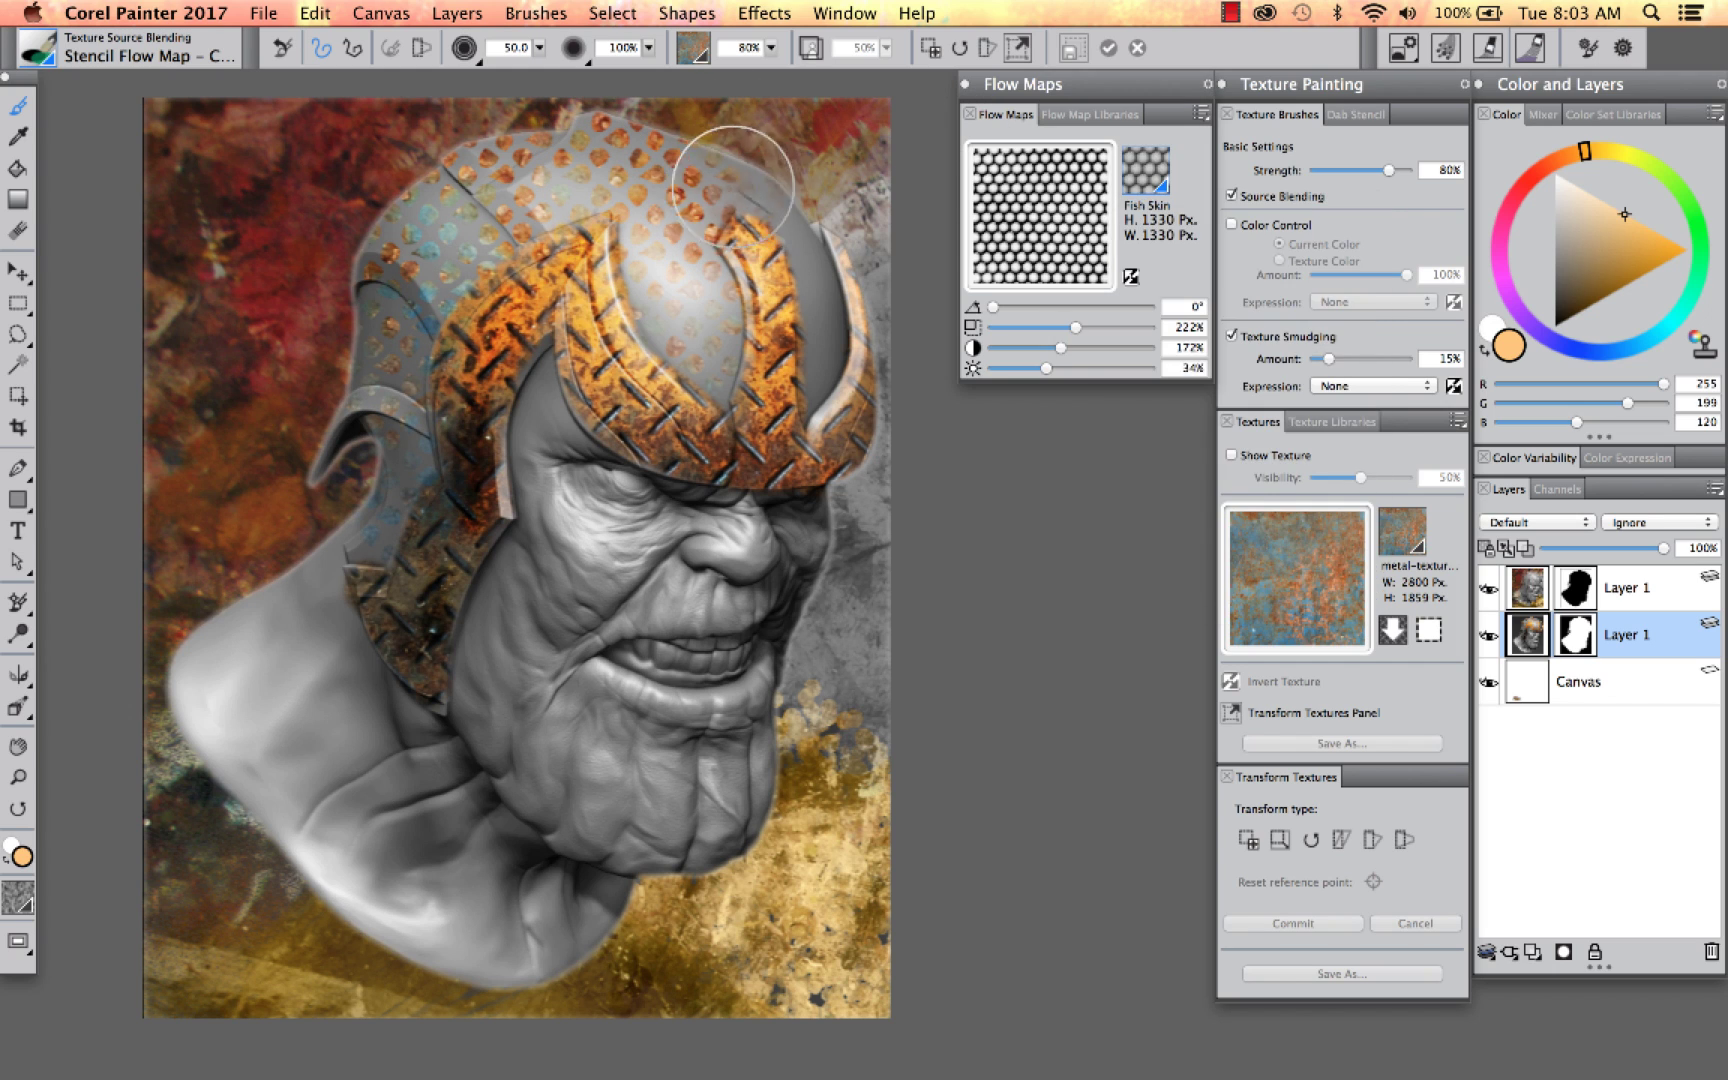
pyautogui.moveTo(720, 200)
pyautogui.mouseDown()
pyautogui.moveTo(670, 170)
pyautogui.moveTo(640, 240)
pyautogui.moveTo(700, 250)
pyautogui.moveTo(535, 190)
pyautogui.mouseUp()
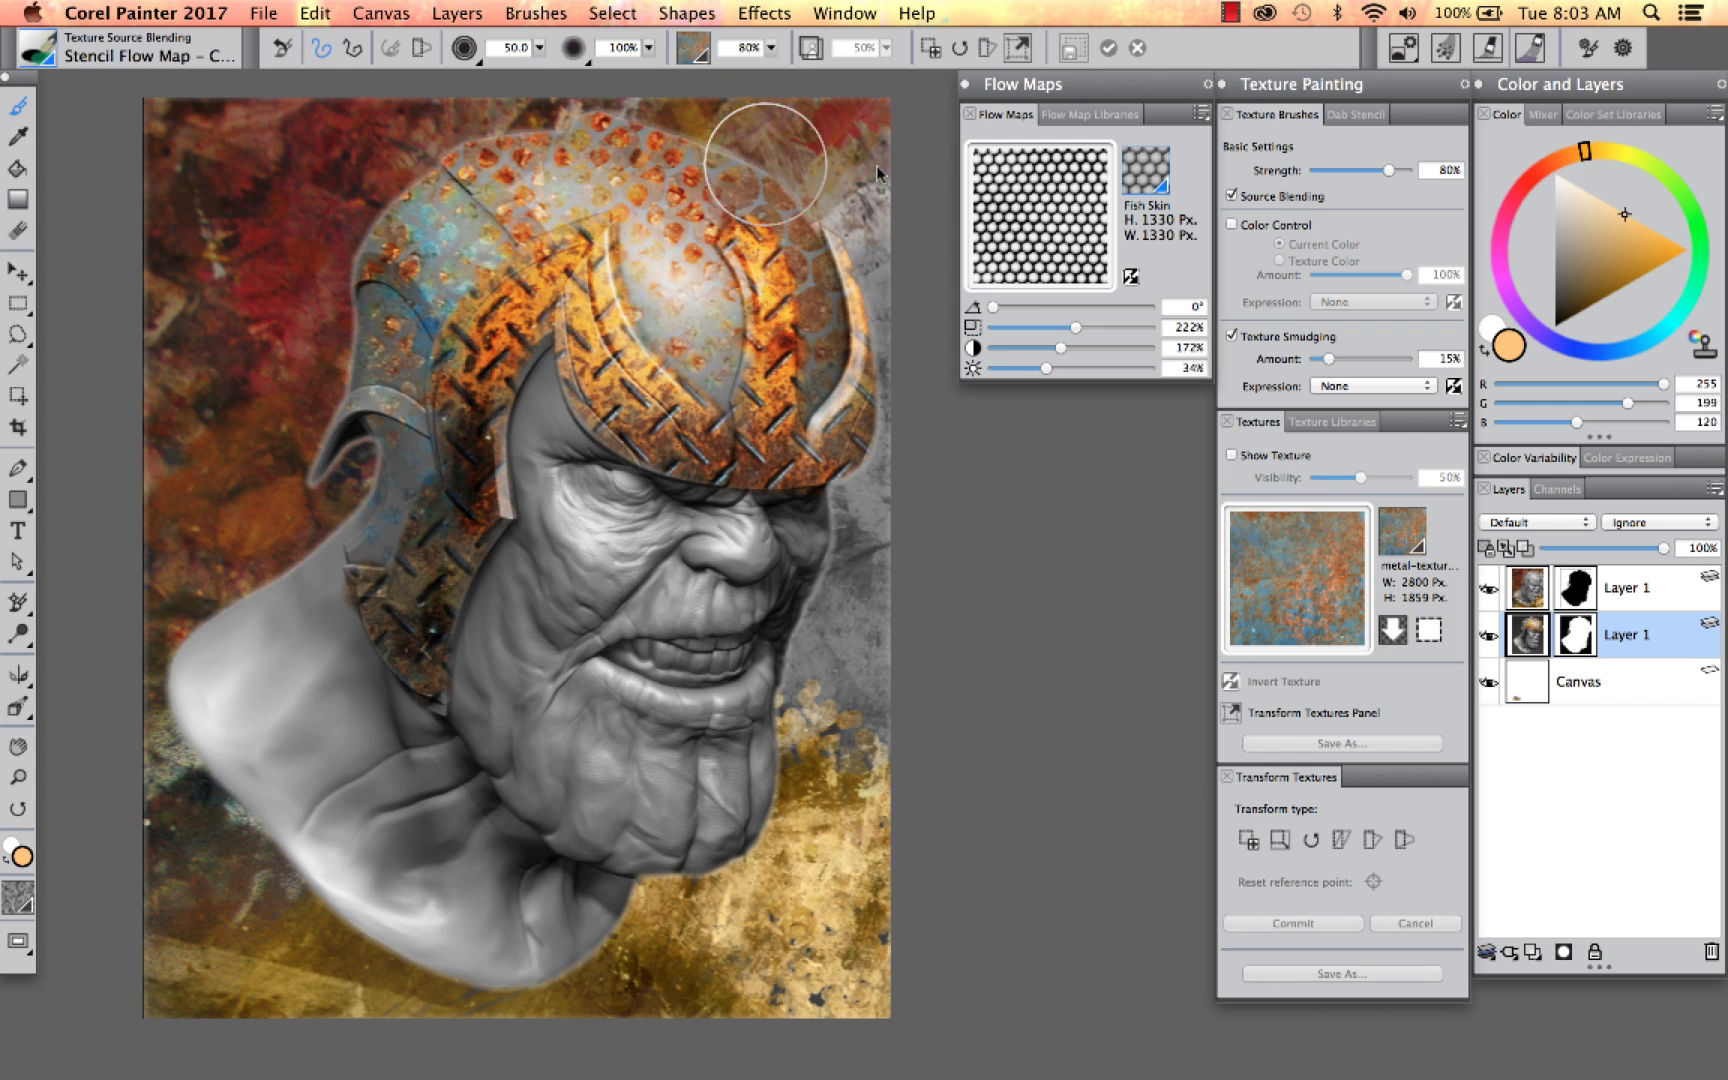
pyautogui.click(1157, 188)
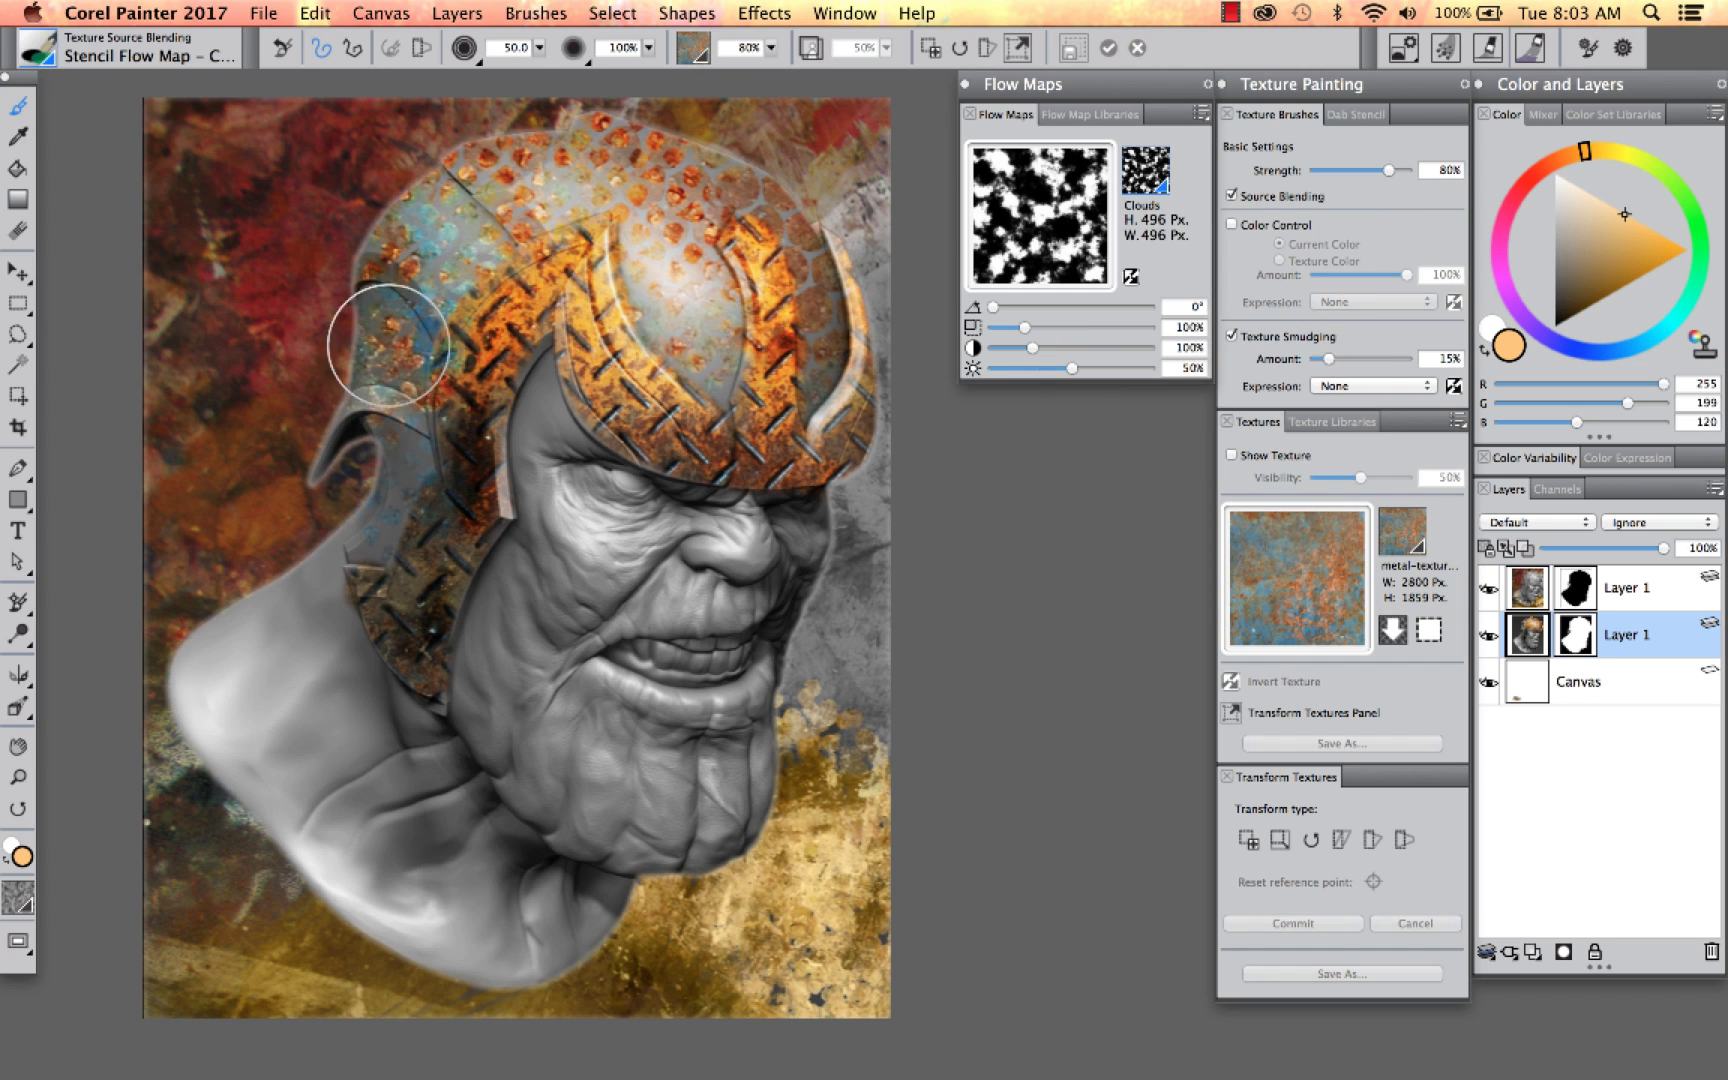
pyautogui.moveTo(401, 457)
pyautogui.mouseDown()
pyautogui.moveTo(442, 240)
pyautogui.moveTo(495, 257)
pyautogui.moveTo(591, 176)
pyautogui.moveTo(651, 223)
pyautogui.moveTo(711, 193)
pyautogui.moveTo(715, 240)
pyautogui.moveTo(809, 268)
pyautogui.moveTo(815, 302)
pyautogui.moveTo(793, 256)
pyautogui.moveTo(695, 325)
pyautogui.moveTo(708, 288)
pyautogui.moveTo(672, 213)
pyautogui.moveTo(606, 220)
pyautogui.moveTo(568, 138)
pyautogui.mouseUp()
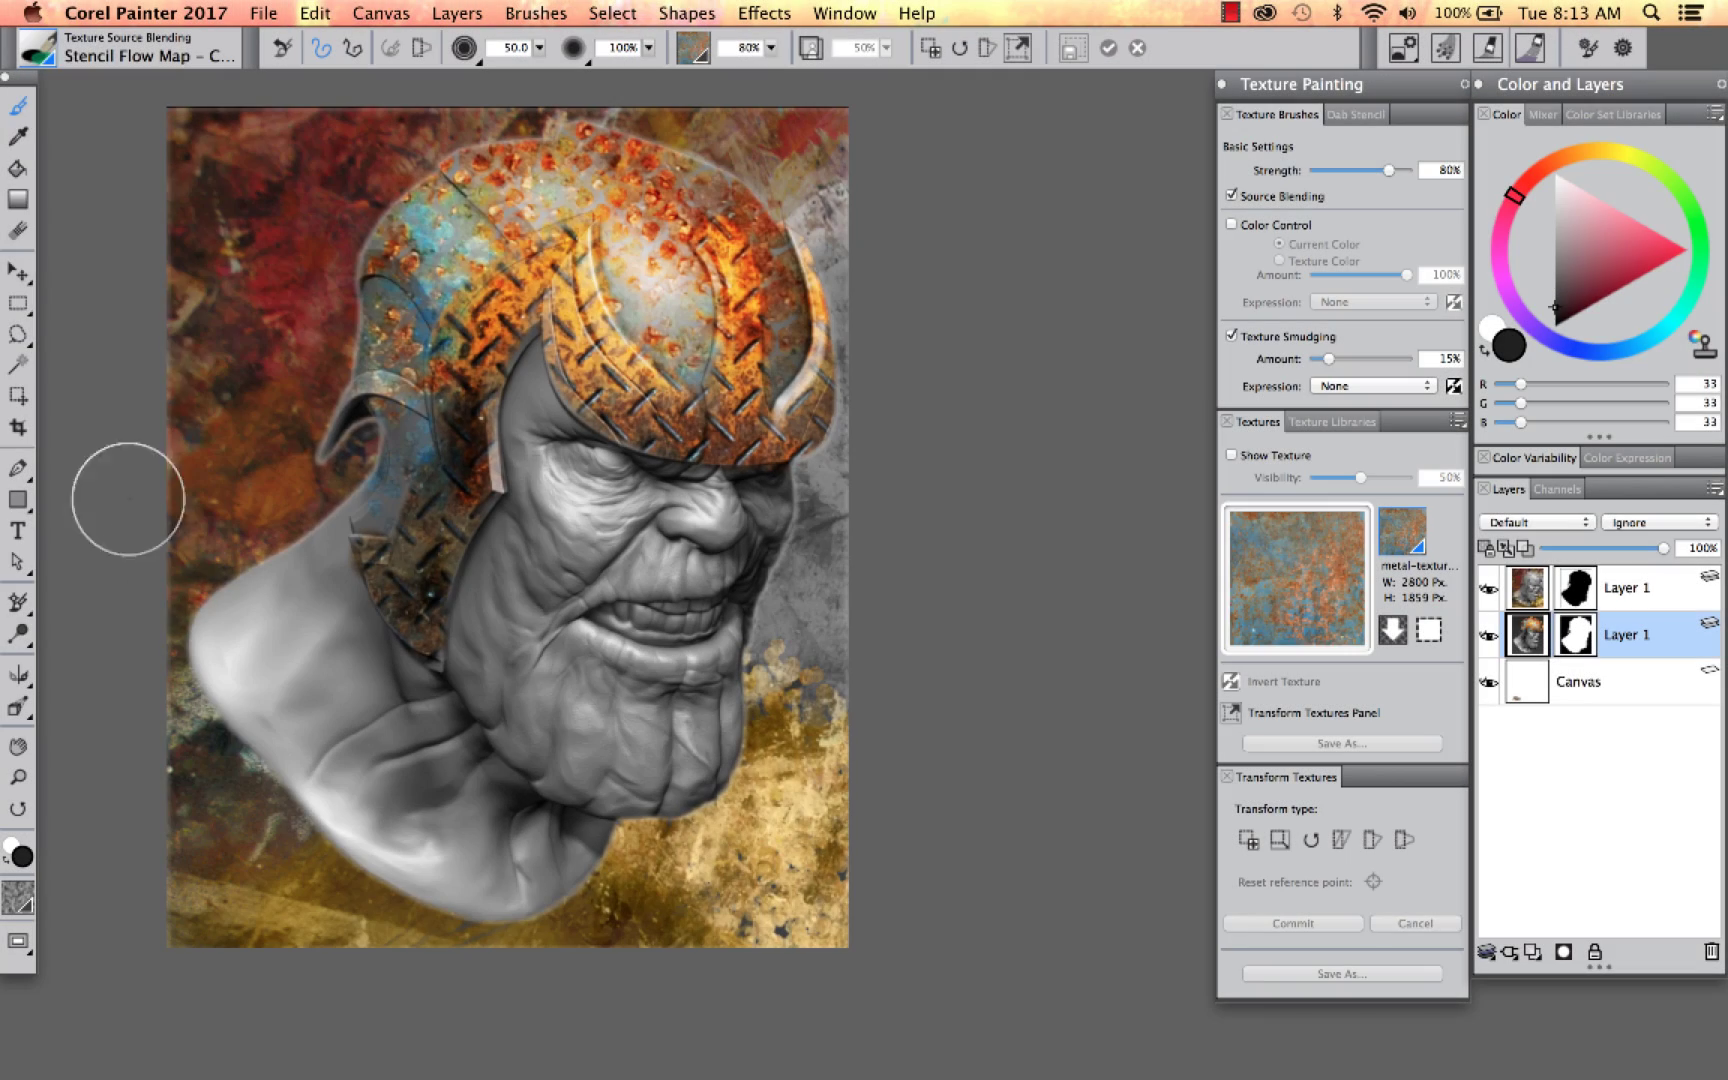
# Step: Choose the Stencil Texture – Grainy Dab brush, make Veins the texture, and shift the colour to violet
pyautogui.click(44, 50)
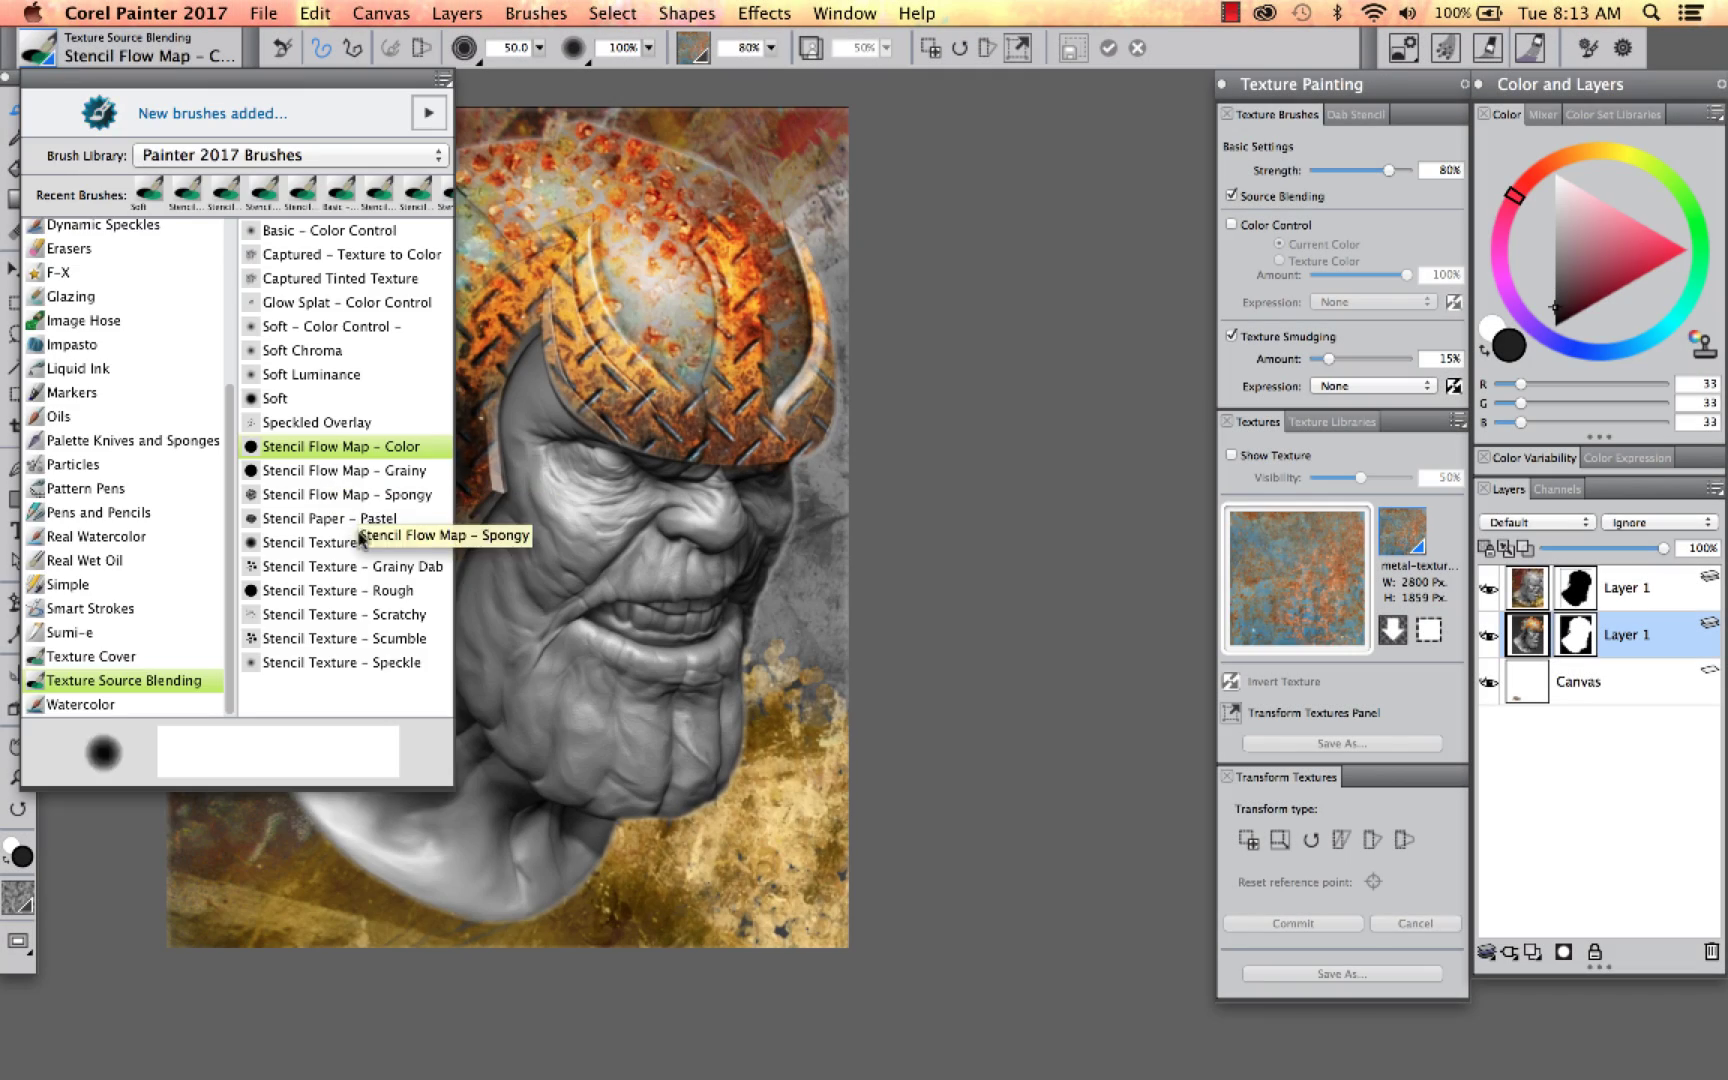
pyautogui.click(404, 567)
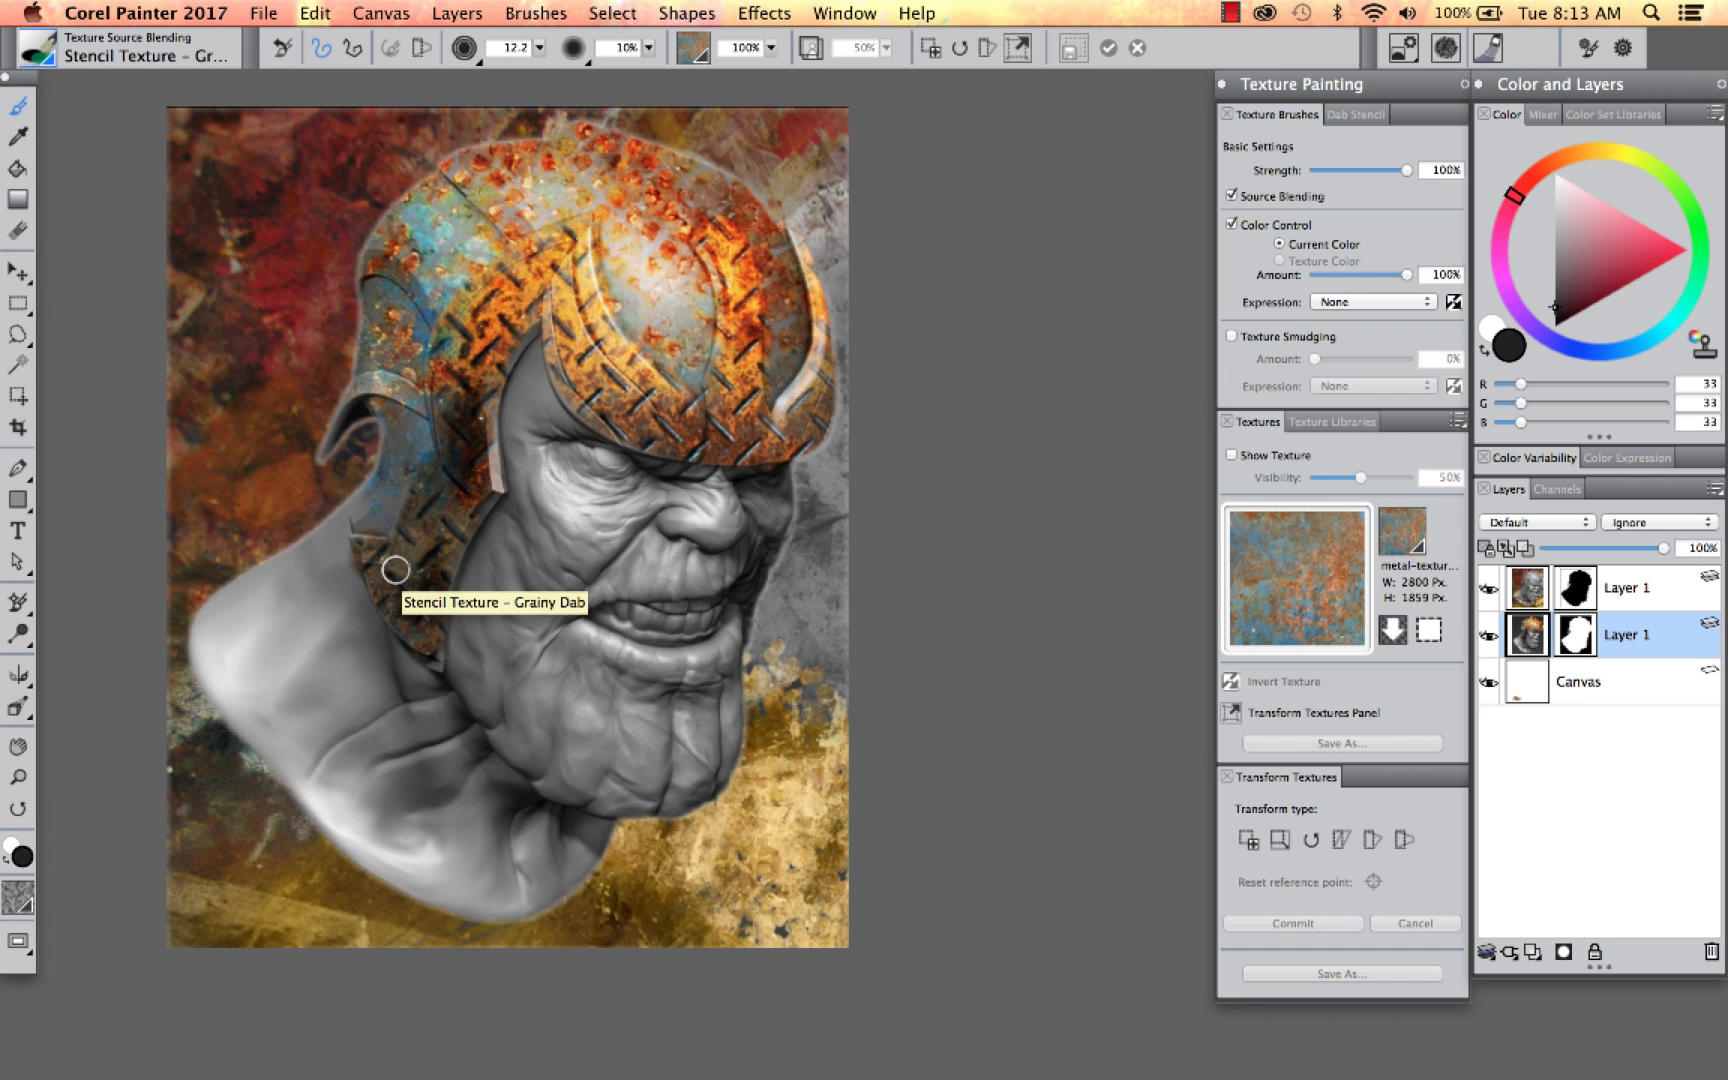
pyautogui.click(1403, 530)
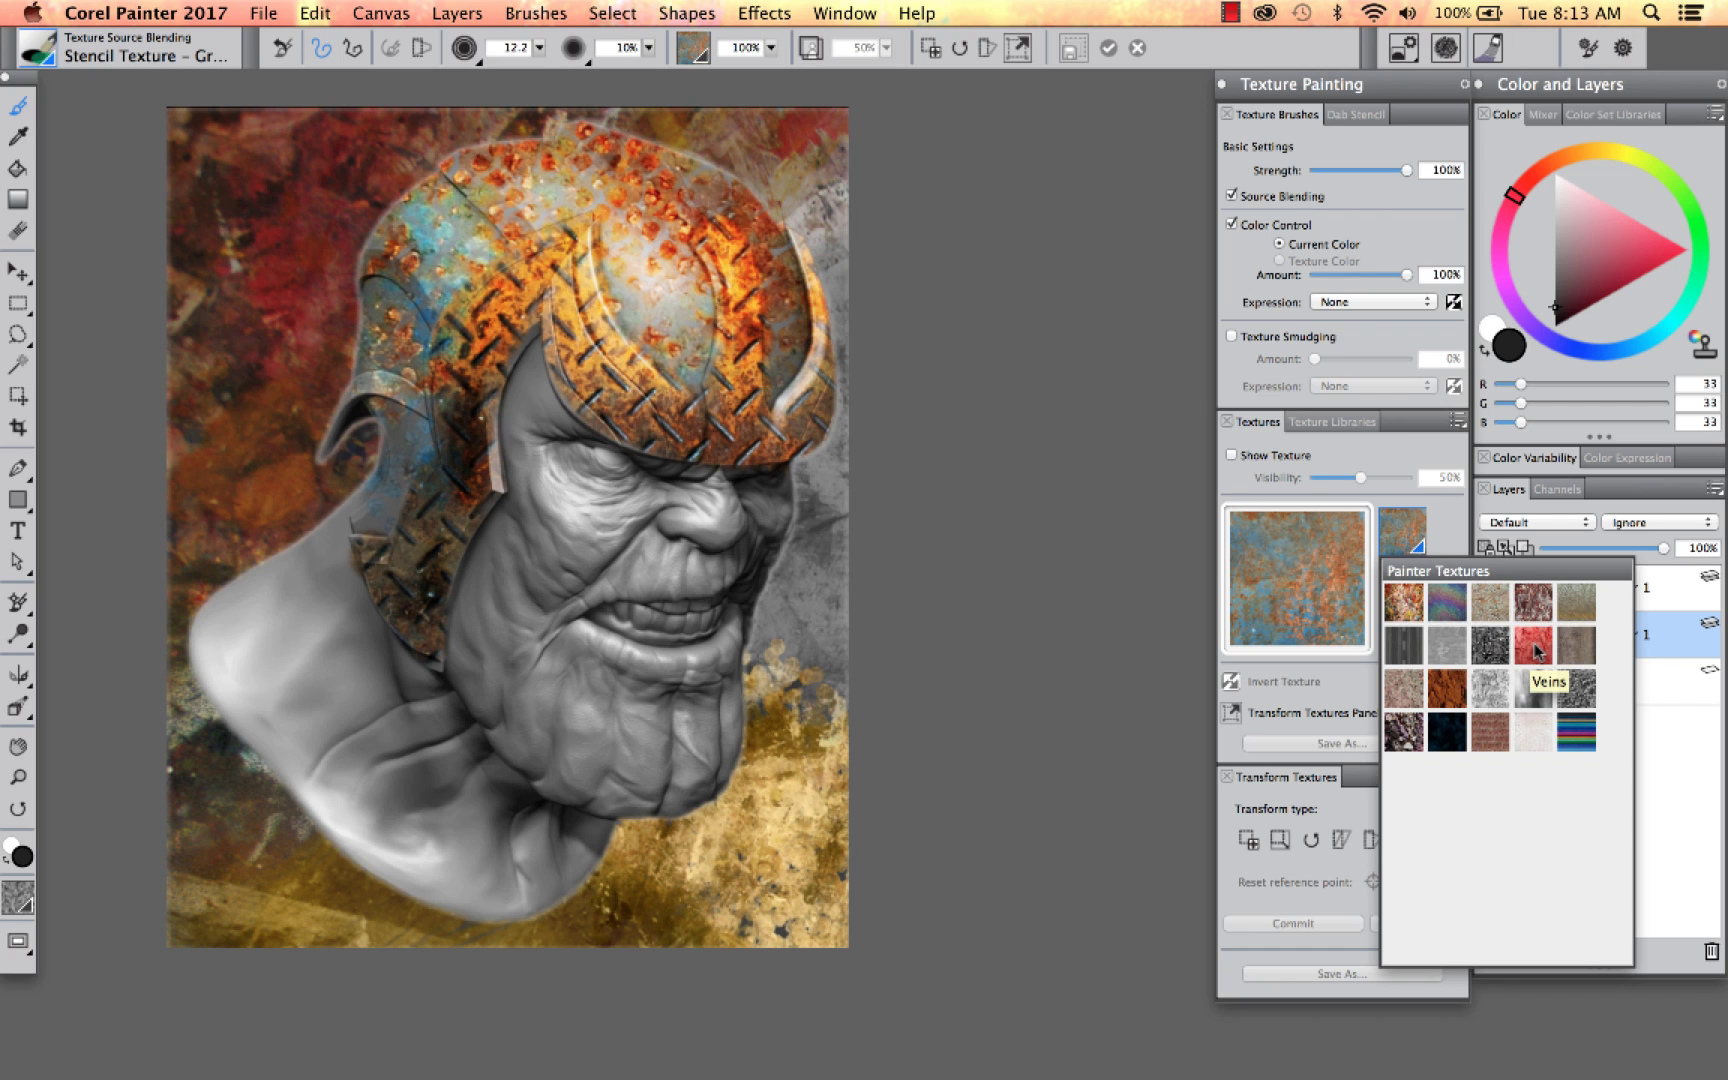
pyautogui.click(1532, 645)
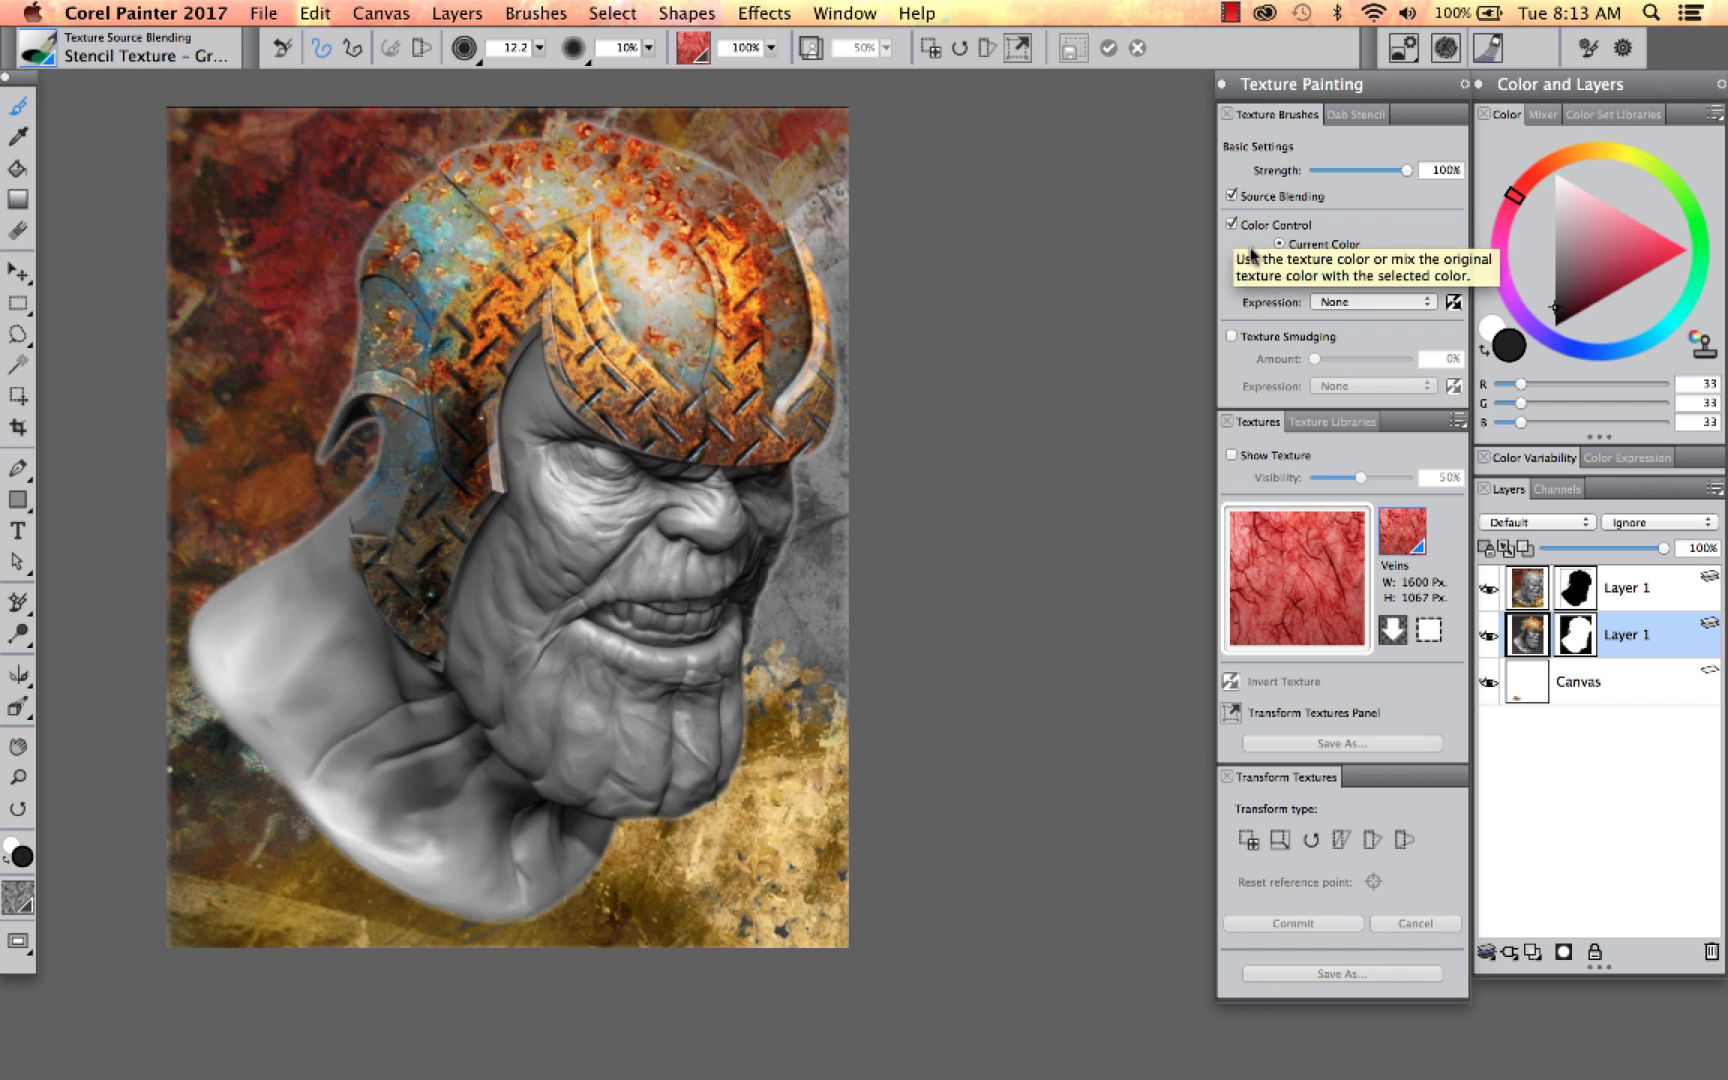
pyautogui.moveTo(1514, 196)
pyautogui.mouseDown()
pyautogui.moveTo(1496, 262)
pyautogui.moveTo(1531, 320)
pyautogui.mouseUp()
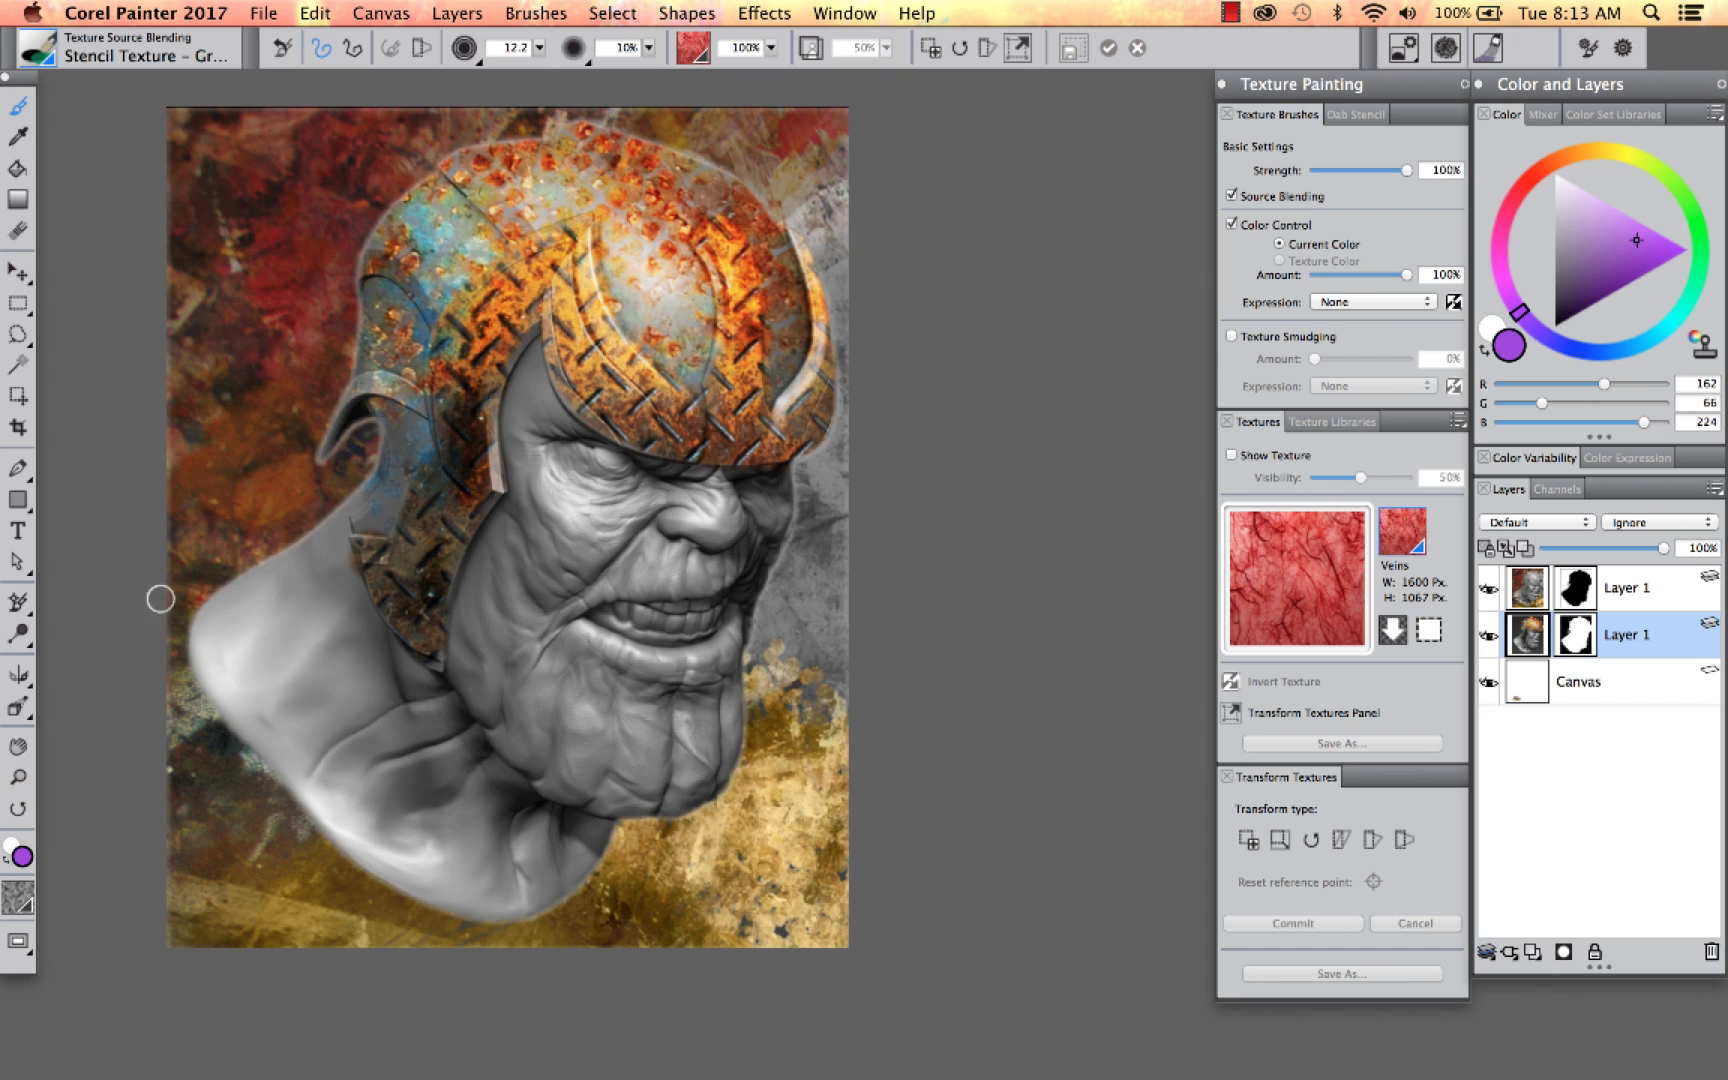
pyautogui.click(17, 780)
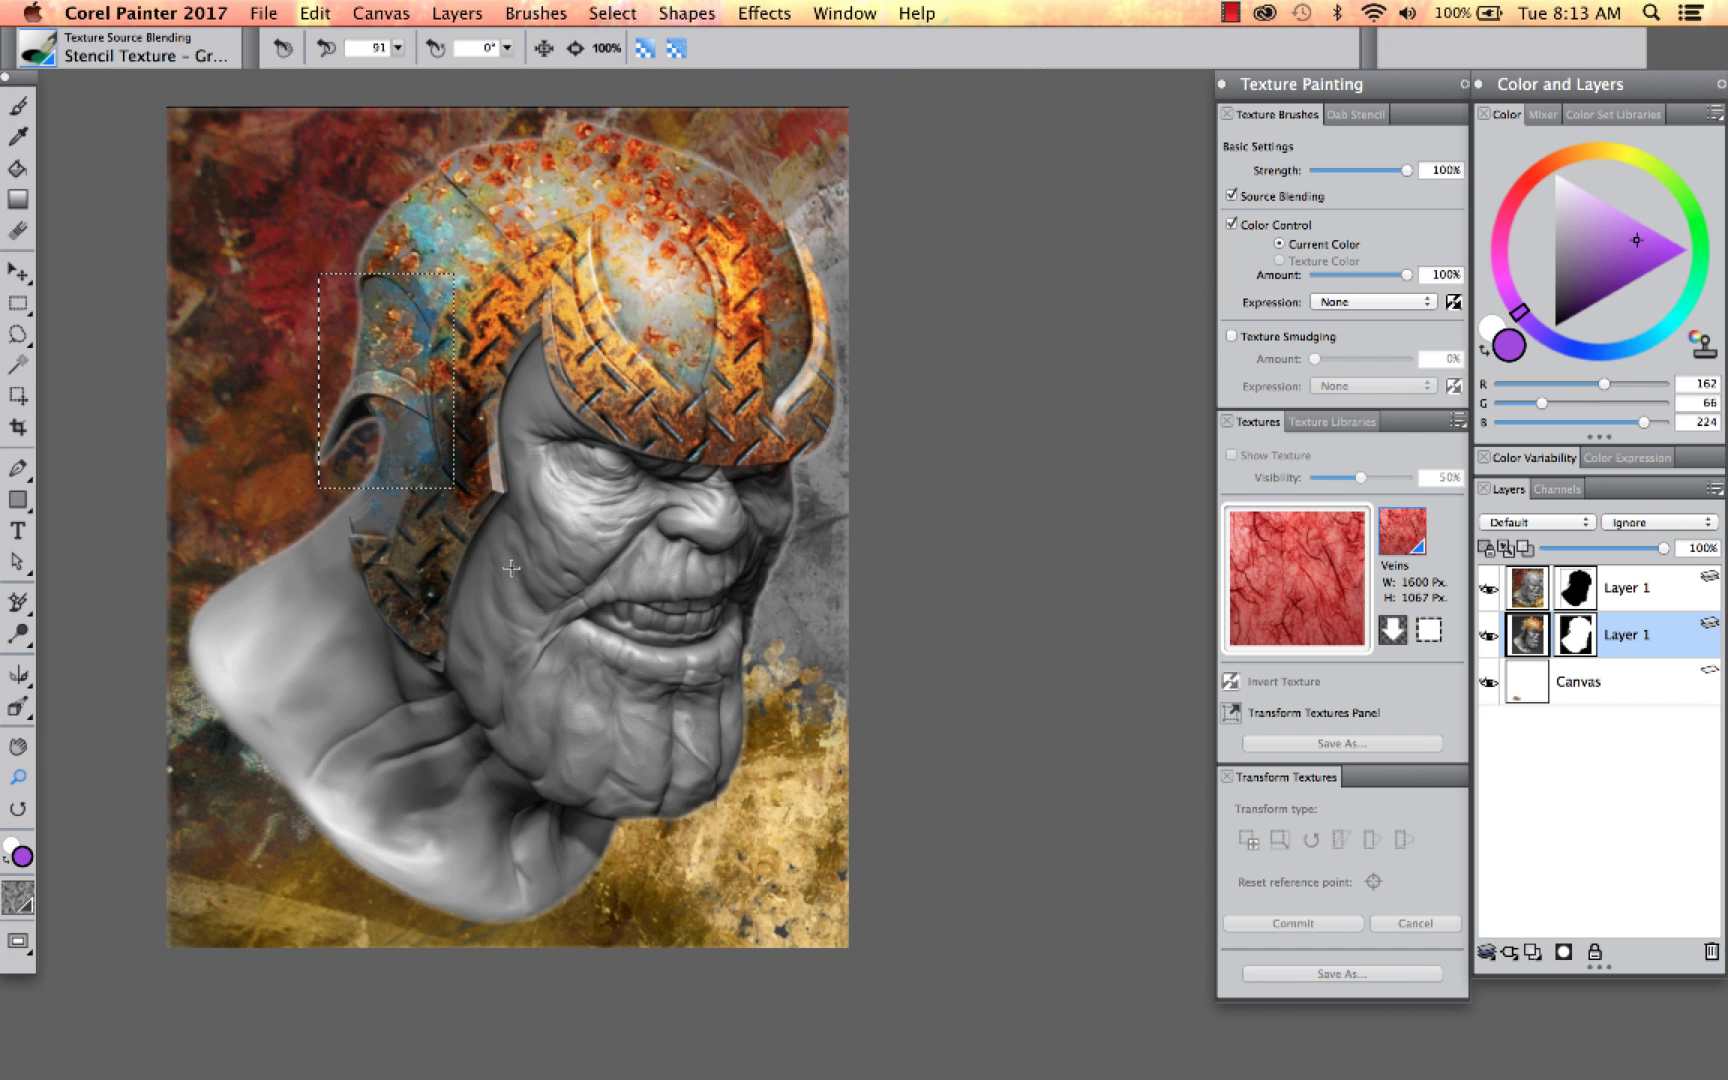
# Step: Enlarge the brush and paint purple veins over the lower face, undoing the nose stroke
pyautogui.moveTo(914, 884); pyautogui.dragTo(914, 884)
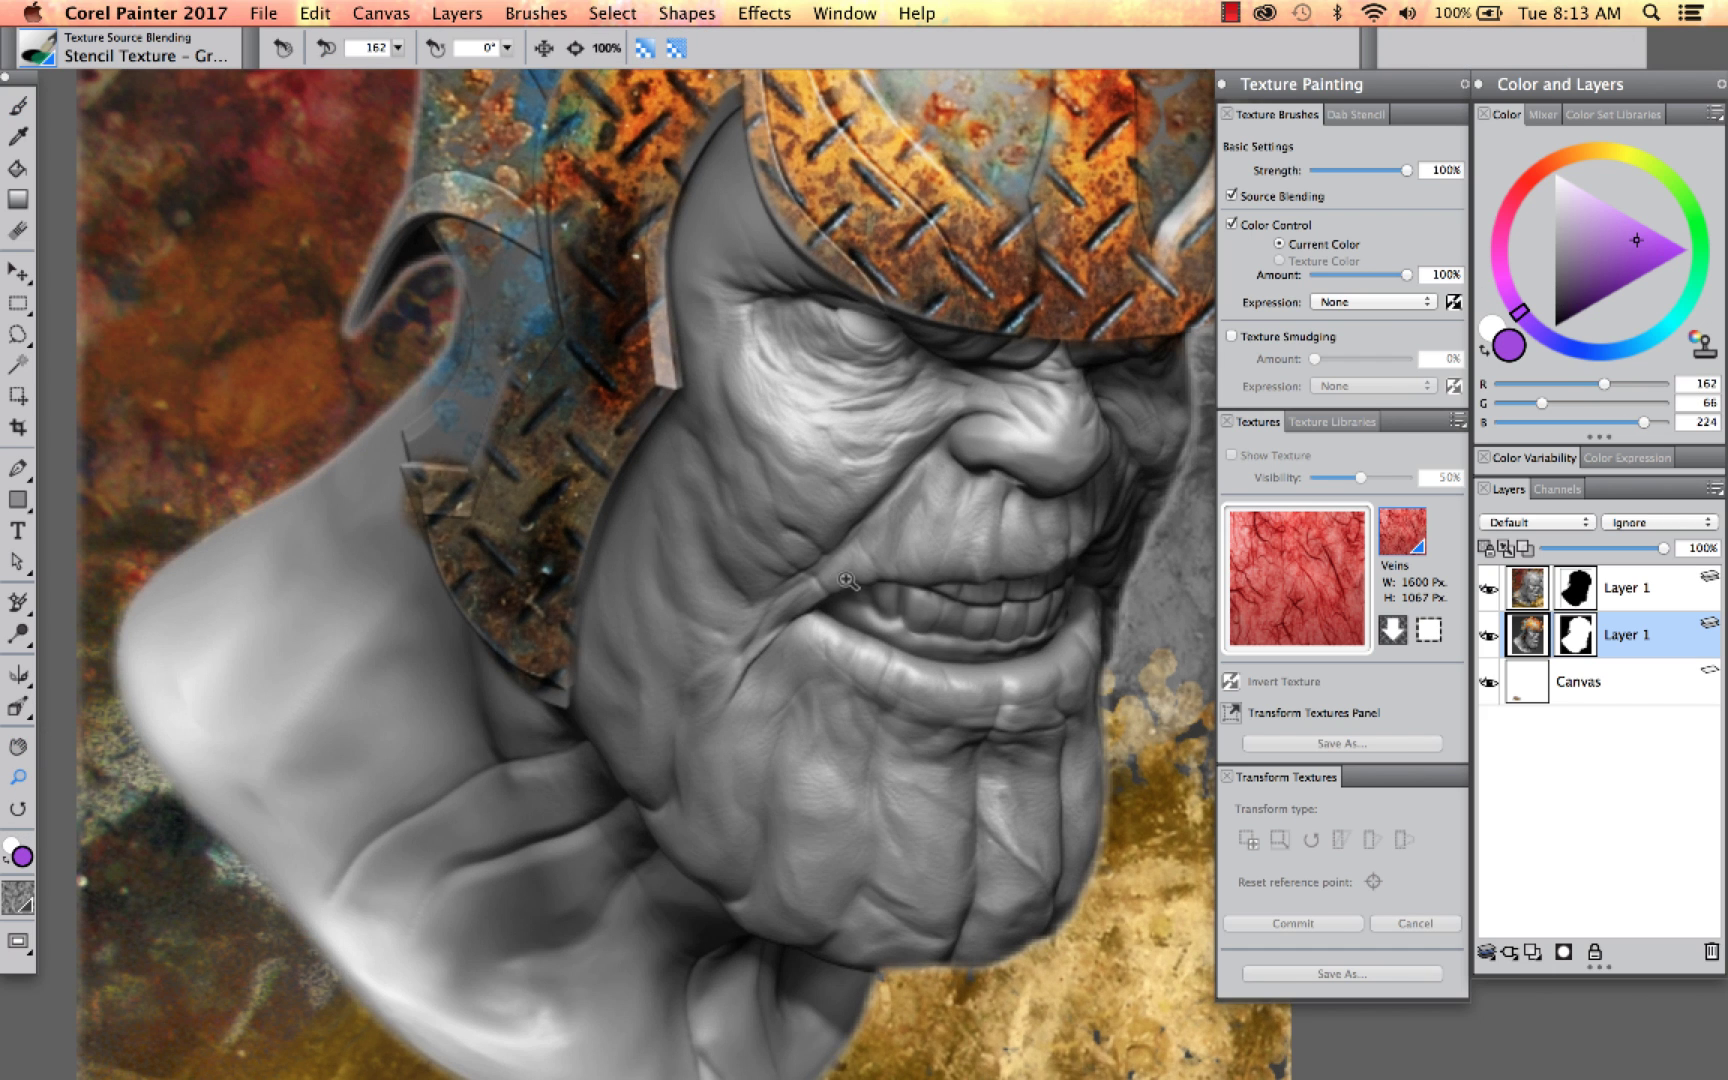
pyautogui.press('b')
pyautogui.moveTo(692, 571)
pyautogui.mouseDown()
pyautogui.moveTo(717, 455)
pyautogui.moveTo(648, 706)
pyautogui.moveTo(698, 471)
pyautogui.moveTo(706, 733)
pyautogui.moveTo(729, 719)
pyautogui.moveTo(760, 849)
pyautogui.moveTo(898, 783)
pyautogui.moveTo(926, 741)
pyautogui.moveTo(829, 829)
pyautogui.moveTo(895, 868)
pyautogui.moveTo(1050, 868)
pyautogui.moveTo(895, 822)
pyautogui.moveTo(1014, 733)
pyautogui.moveTo(1033, 775)
pyautogui.mouseUp()
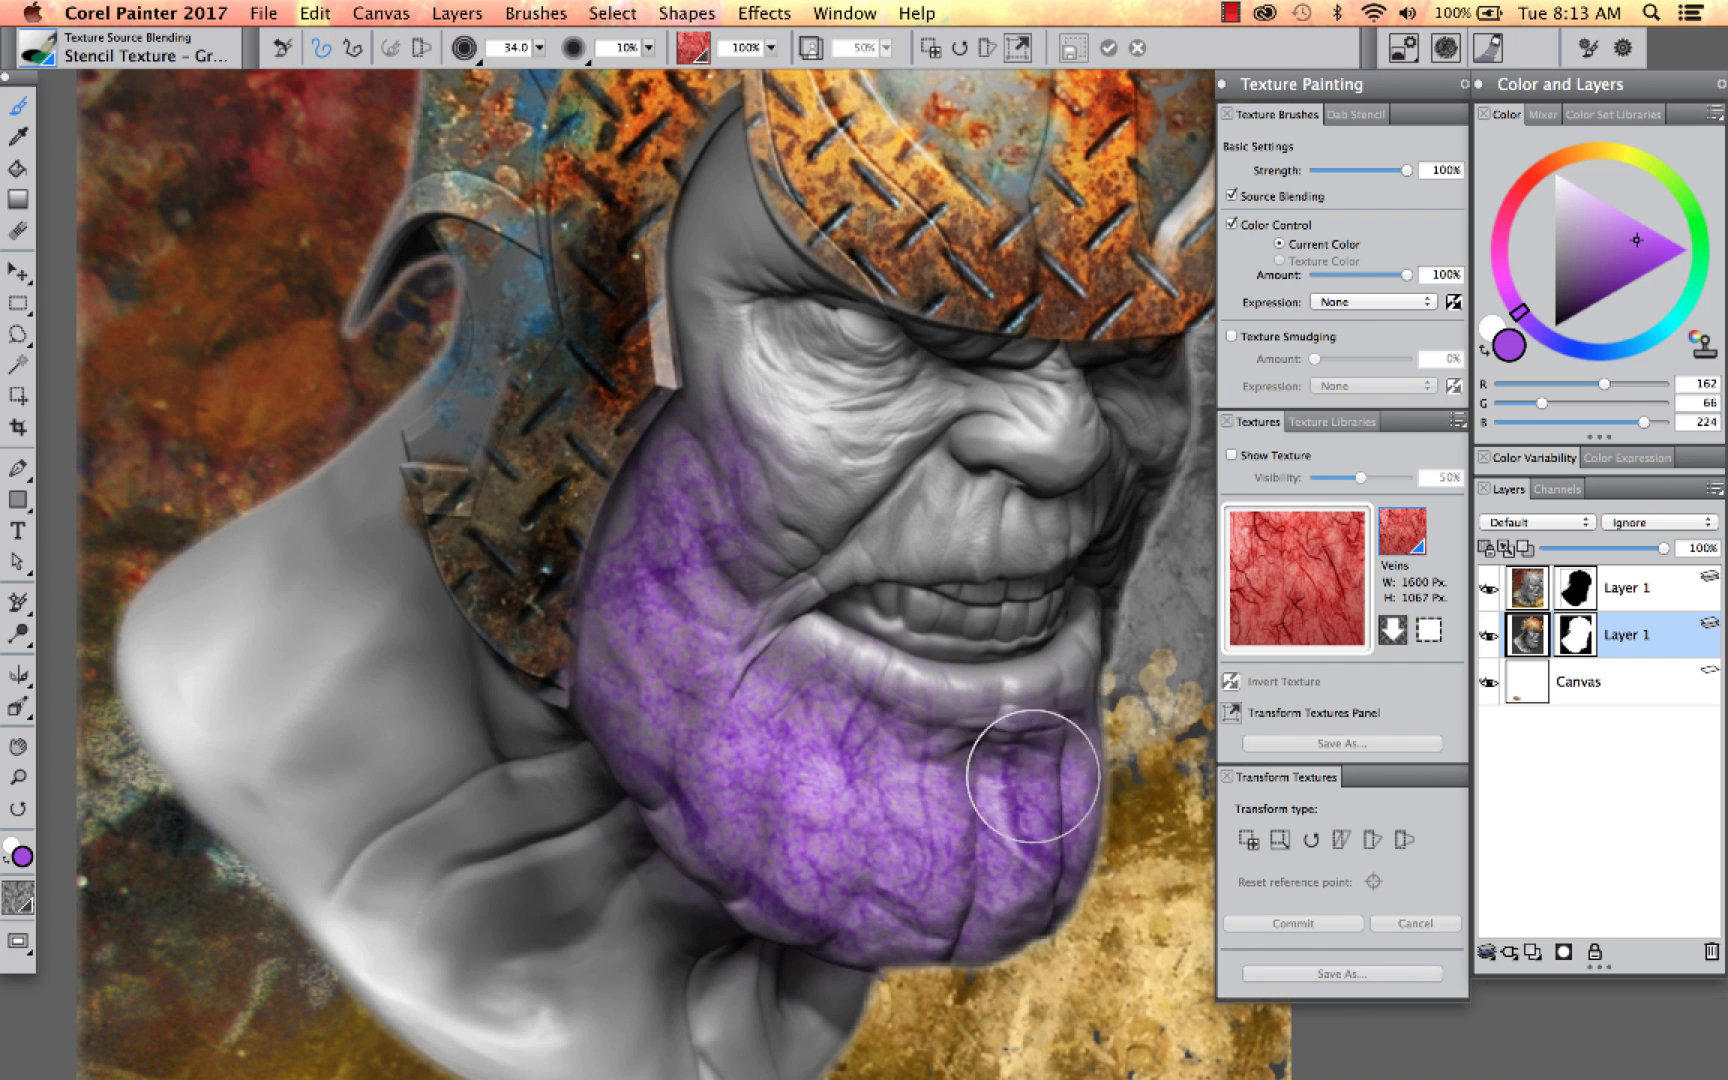
pyautogui.moveTo(765, 441)
pyautogui.mouseDown()
pyautogui.moveTo(777, 399)
pyautogui.moveTo(694, 520)
pyautogui.moveTo(743, 546)
pyautogui.moveTo(825, 496)
pyautogui.moveTo(808, 550)
pyautogui.moveTo(930, 476)
pyautogui.moveTo(941, 401)
pyautogui.mouseUp()
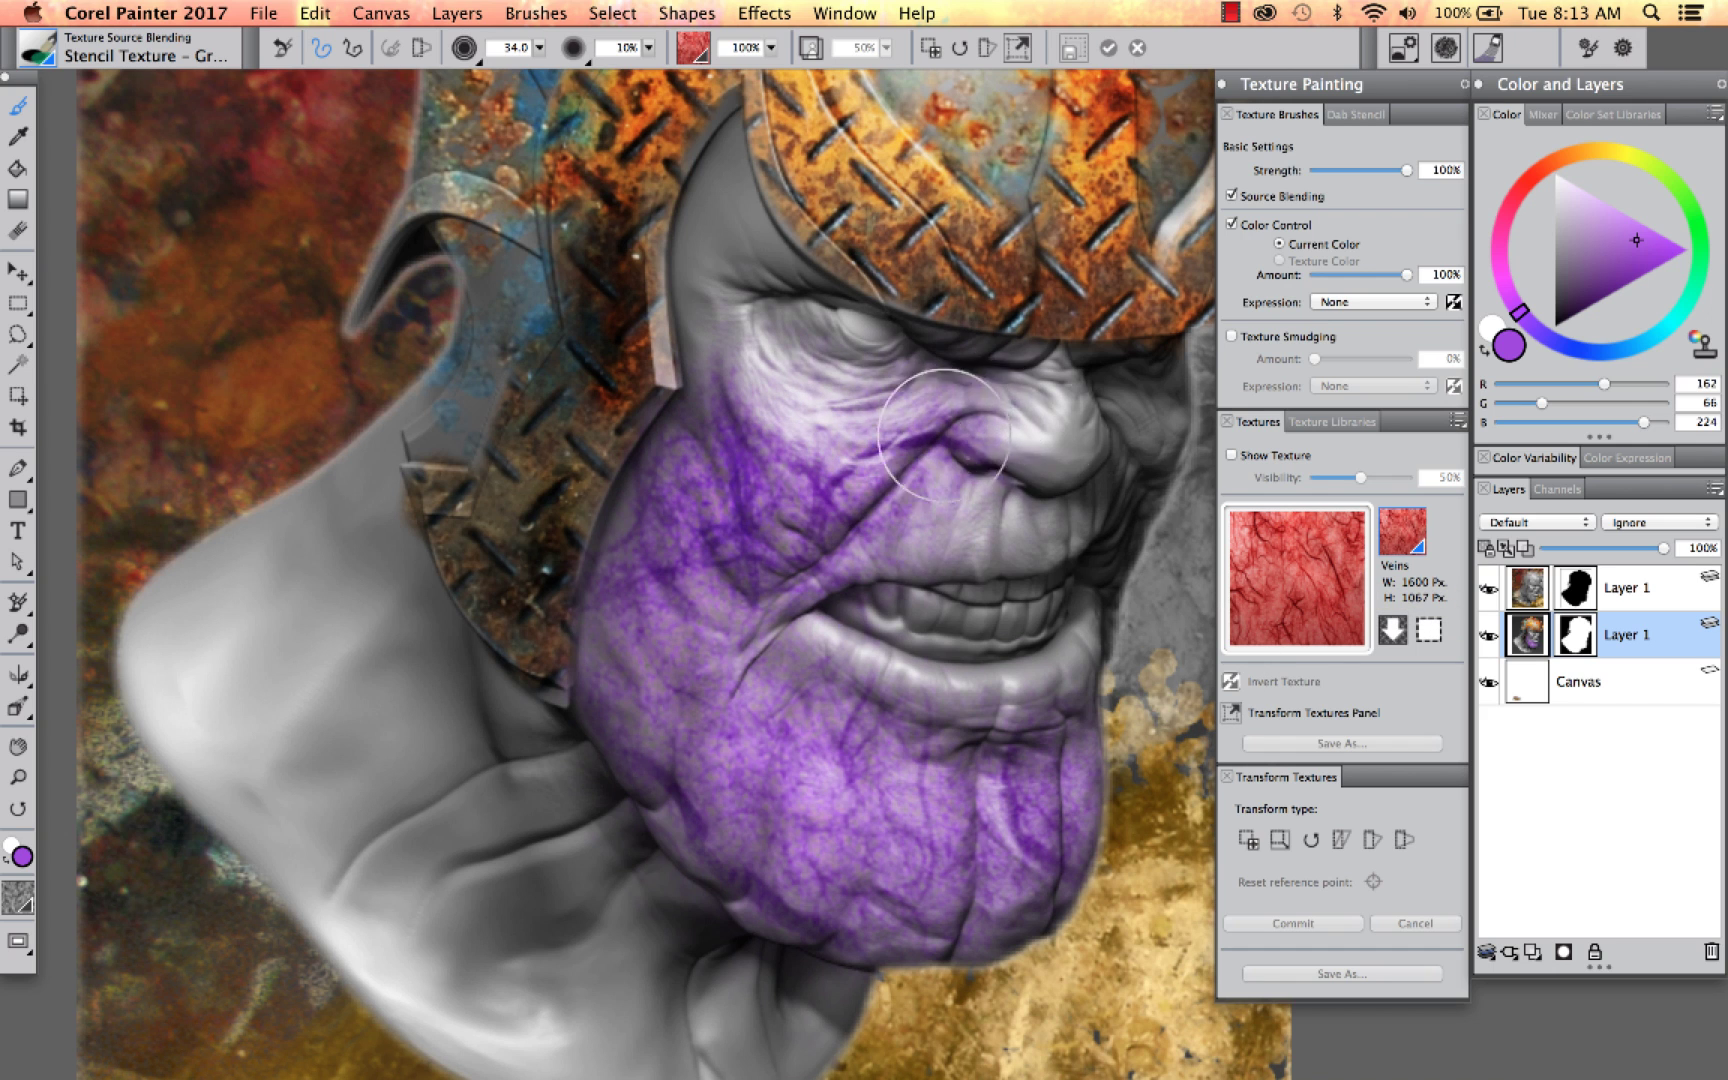
pyautogui.moveTo(1043, 479)
pyautogui.mouseDown()
pyautogui.moveTo(1022, 533)
pyautogui.moveTo(1107, 499)
pyautogui.moveTo(1128, 513)
pyautogui.moveTo(1046, 528)
pyautogui.mouseUp()
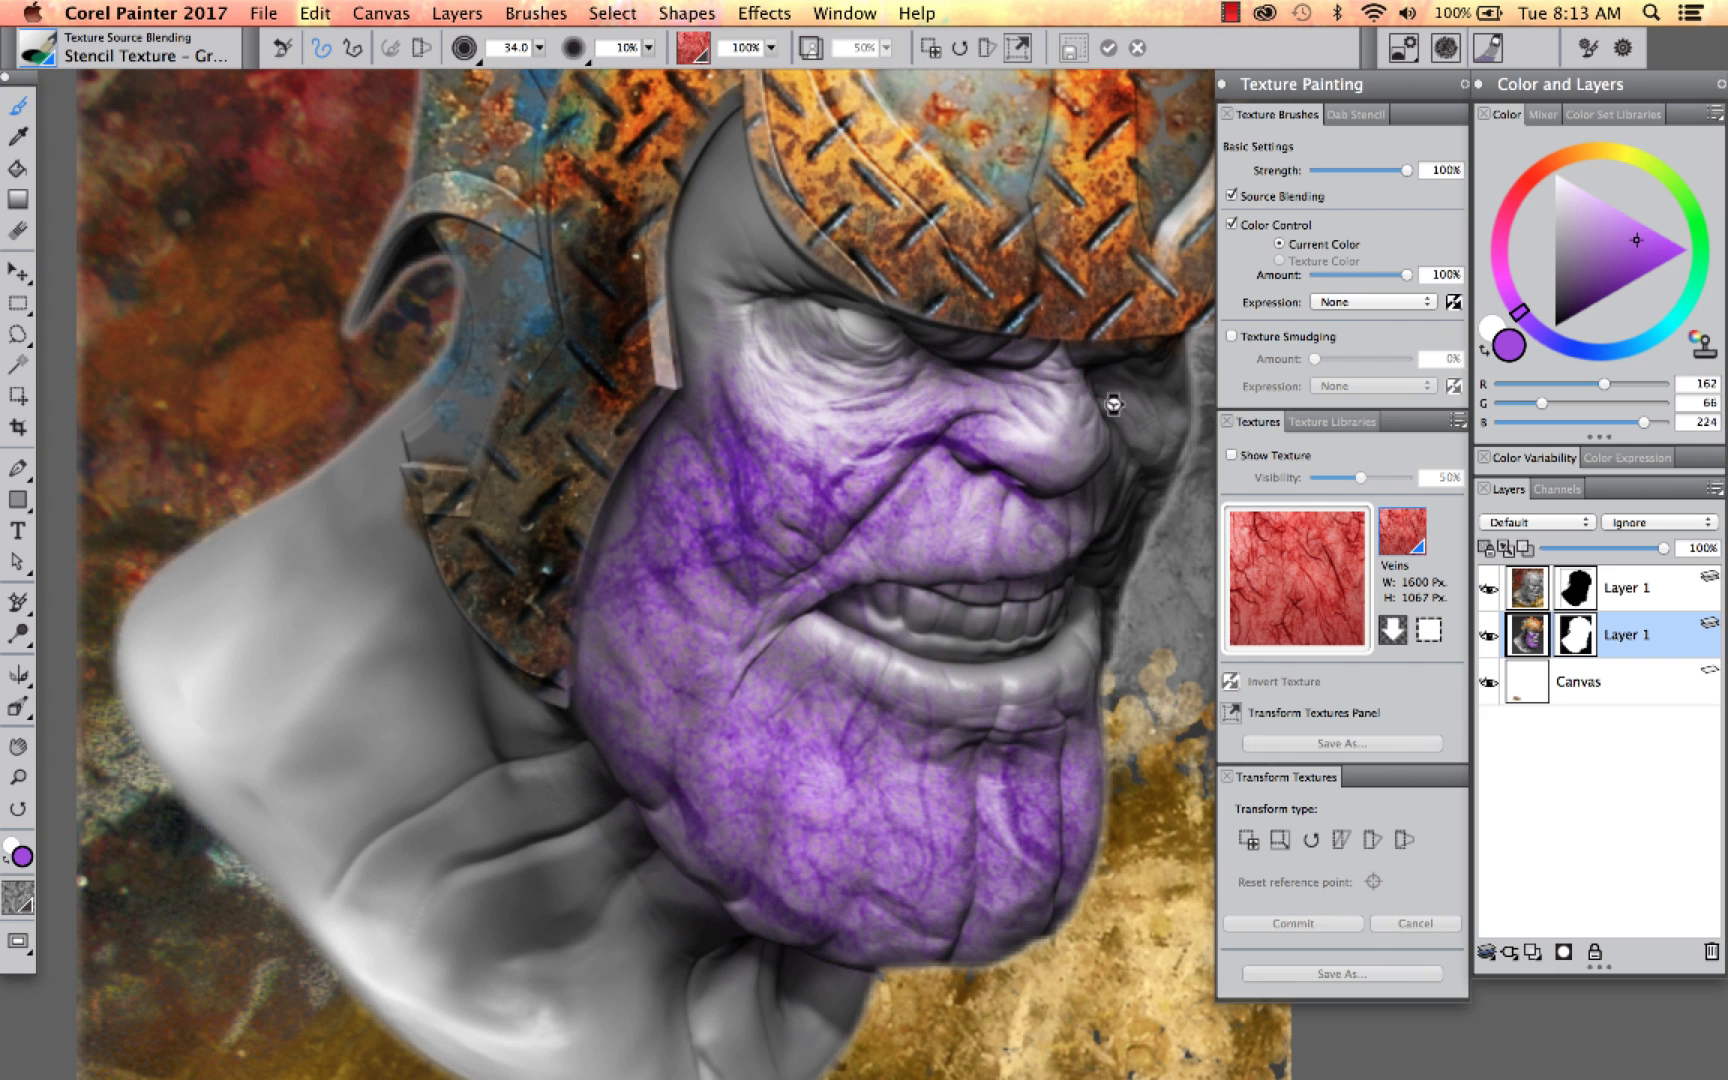
pyautogui.hotkey('ctrl', 'z')
# Step: Spread purple veins over cheeks, nose, brow, forehead and temple, then shrink the brush to about 8.8
pyautogui.moveTo(773, 485); pyautogui.dragTo(732, 405)
pyautogui.moveTo(738, 328)
pyautogui.mouseDown()
pyautogui.moveTo(721, 237)
pyautogui.moveTo(705, 235)
pyautogui.moveTo(715, 199)
pyautogui.moveTo(739, 246)
pyautogui.moveTo(743, 191)
pyautogui.moveTo(762, 326)
pyautogui.moveTo(820, 442)
pyautogui.moveTo(845, 408)
pyautogui.moveTo(699, 472)
pyautogui.mouseUp()
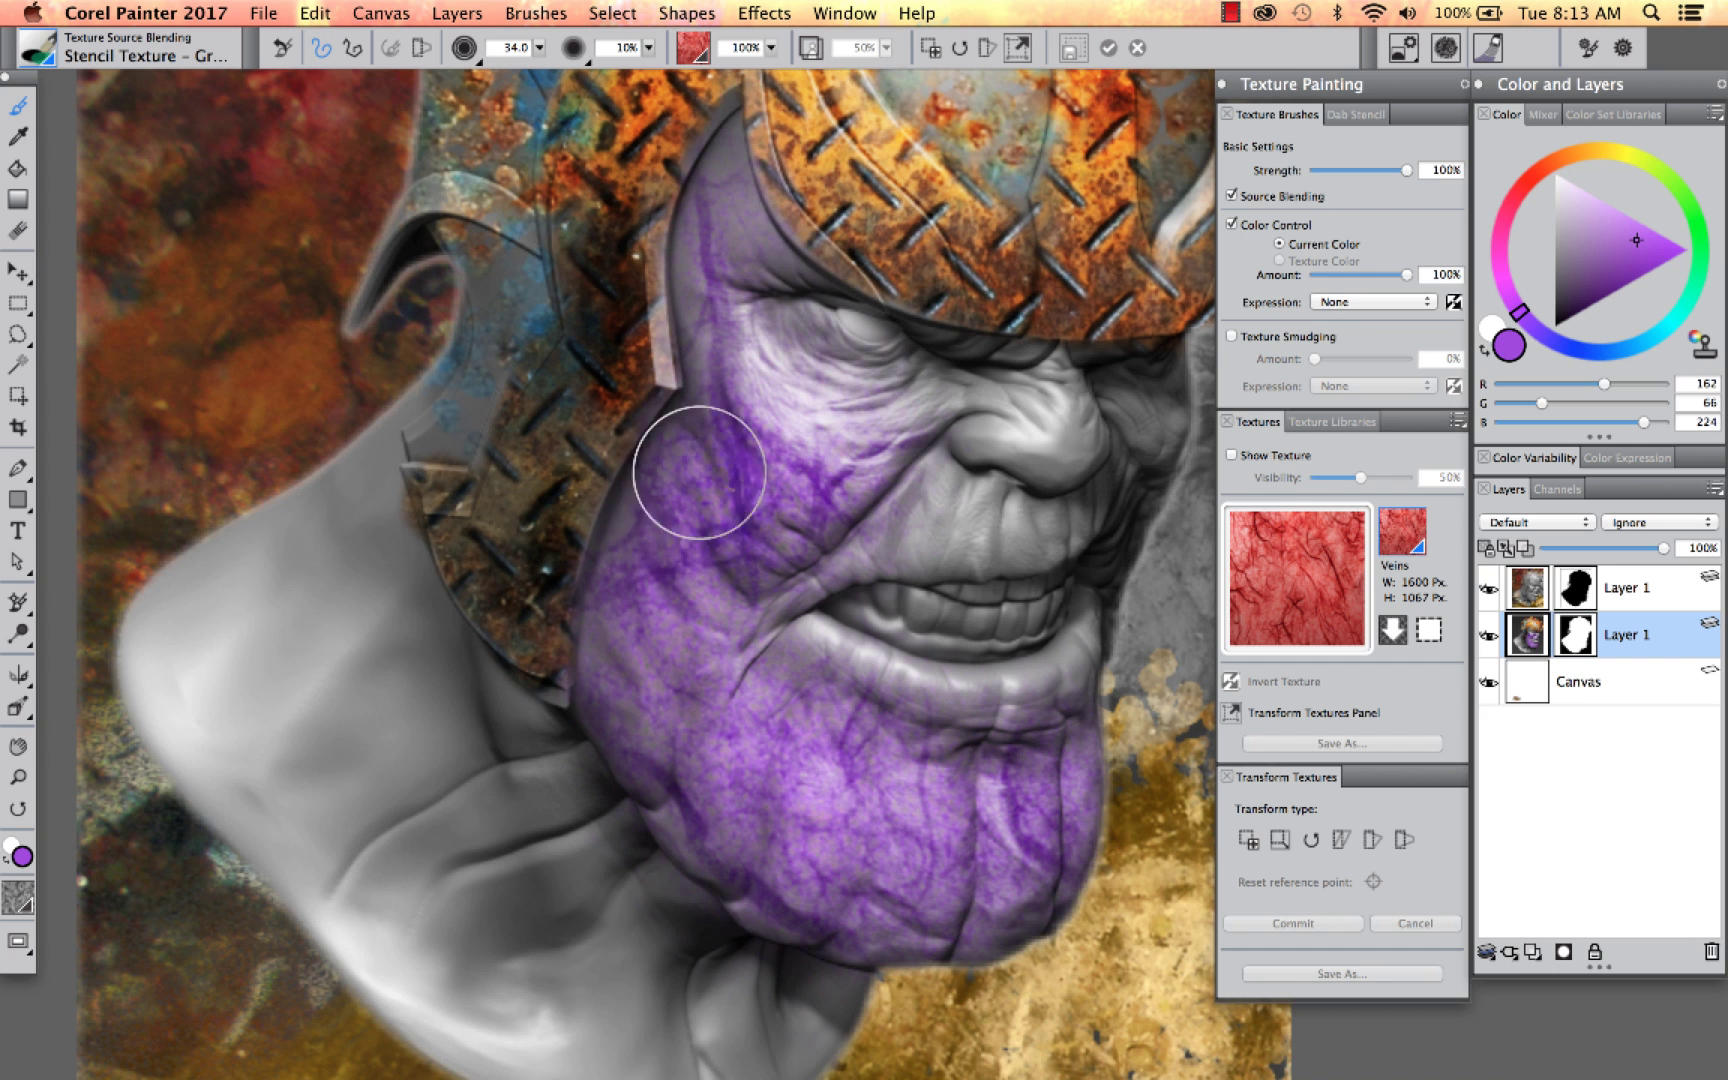
pyautogui.moveTo(786, 548)
pyautogui.mouseDown()
pyautogui.moveTo(846, 511)
pyautogui.moveTo(884, 454)
pyautogui.mouseUp()
pyautogui.moveTo(984, 405)
pyautogui.mouseDown()
pyautogui.moveTo(1061, 397)
pyautogui.moveTo(1073, 442)
pyautogui.mouseUp()
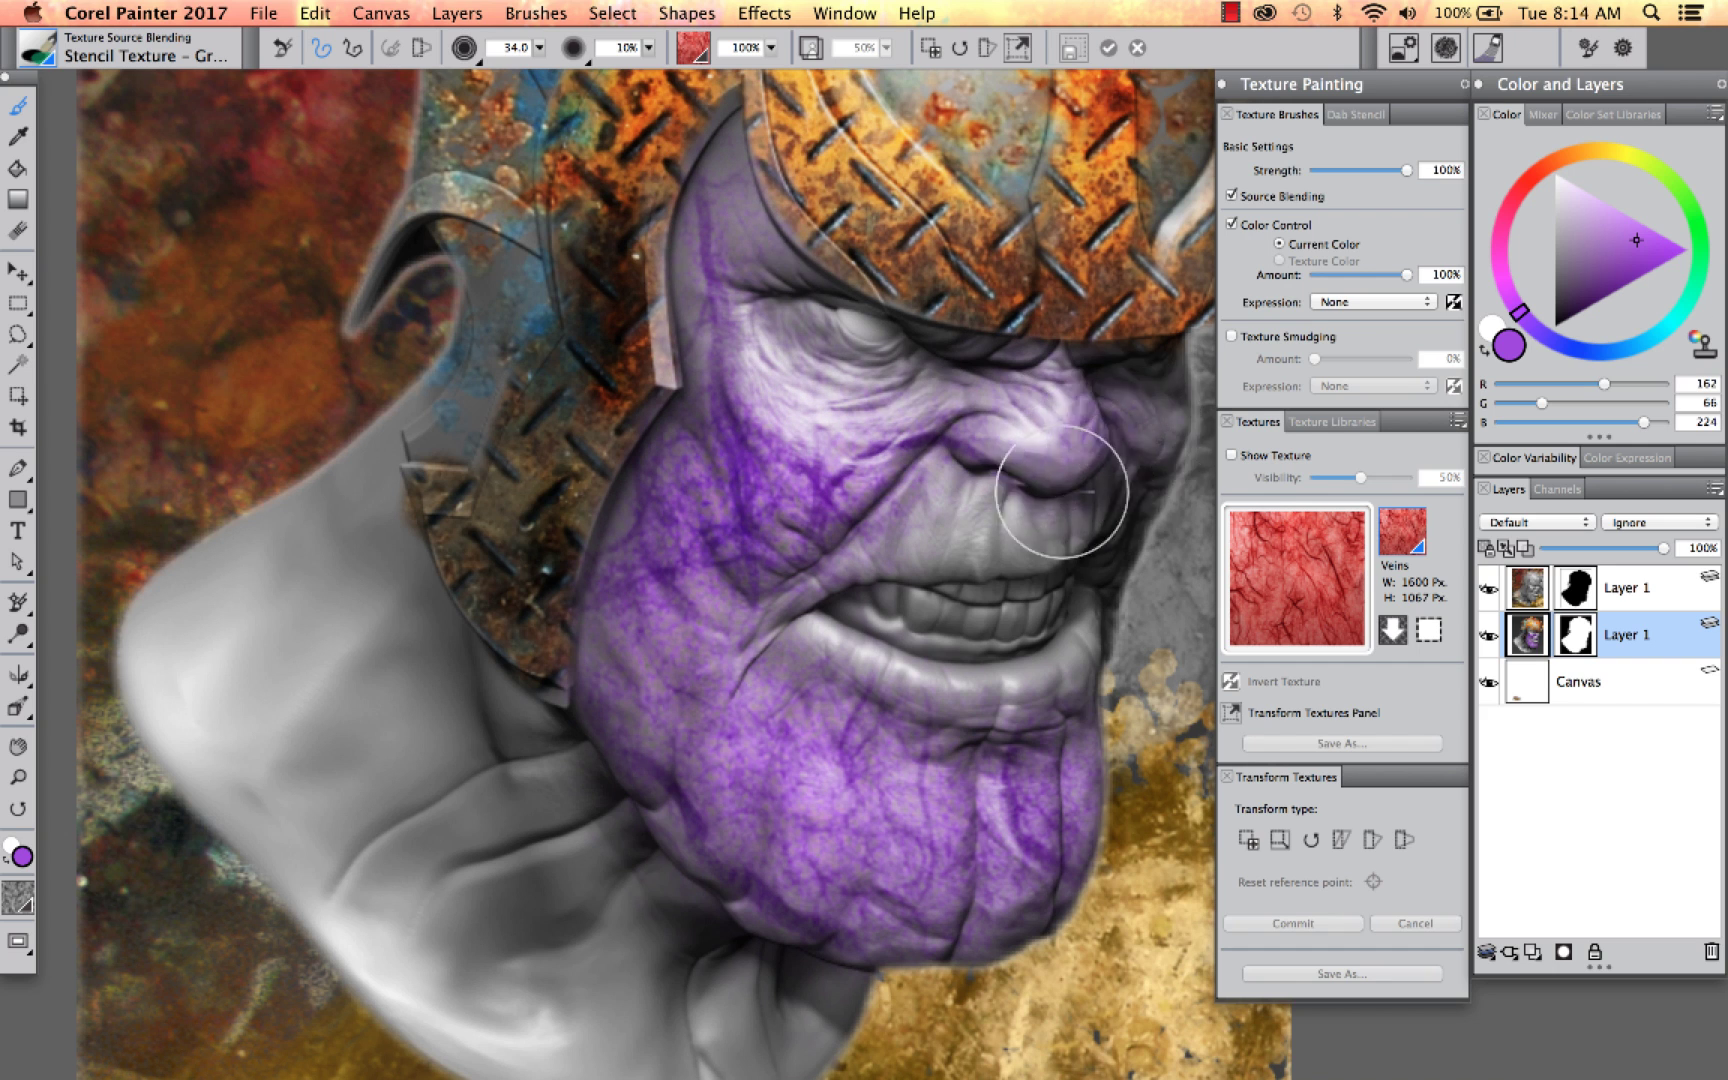
pyautogui.moveTo(876, 526)
pyautogui.mouseDown()
pyautogui.moveTo(995, 501)
pyautogui.moveTo(1030, 521)
pyautogui.moveTo(925, 545)
pyautogui.mouseUp()
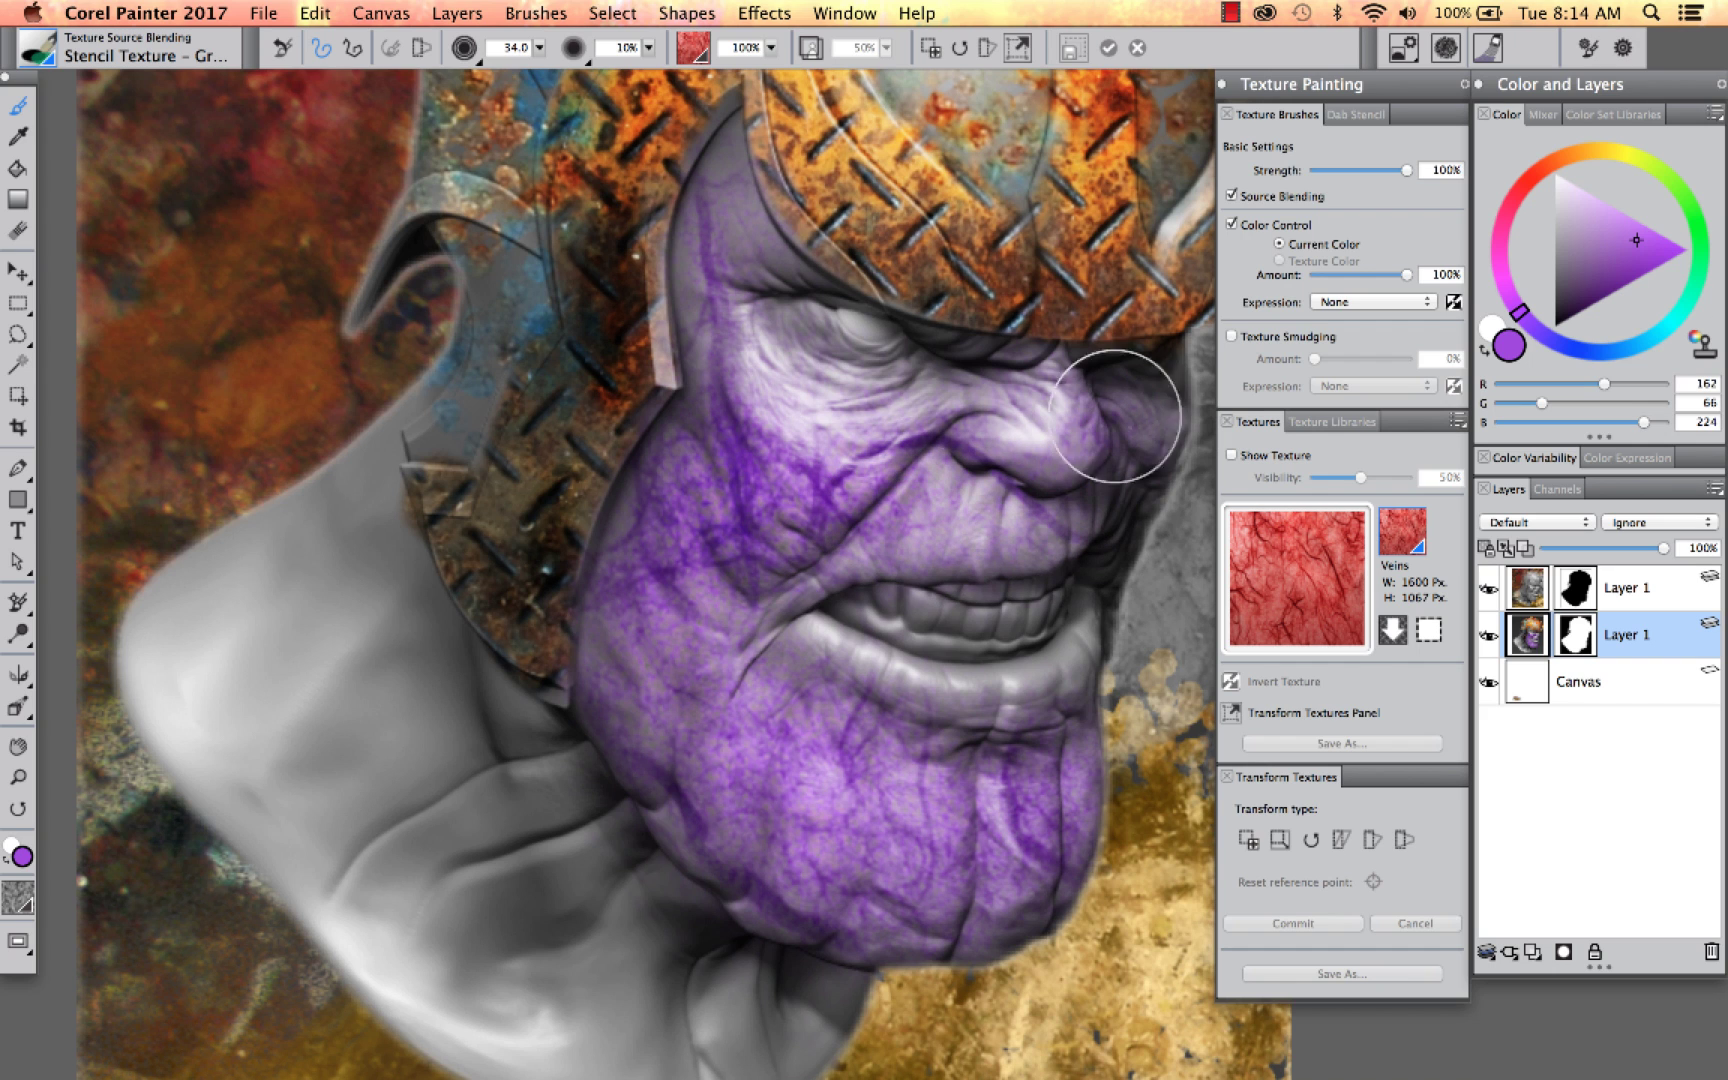
pyautogui.moveTo(759, 286)
pyautogui.mouseDown()
pyautogui.moveTo(733, 181)
pyautogui.moveTo(718, 394)
pyautogui.moveTo(692, 499)
pyautogui.moveTo(656, 528)
pyautogui.moveTo(628, 690)
pyautogui.moveTo(726, 808)
pyautogui.moveTo(720, 762)
pyautogui.moveTo(757, 811)
pyautogui.moveTo(748, 741)
pyautogui.moveTo(988, 804)
pyautogui.moveTo(882, 826)
pyautogui.moveTo(955, 878)
pyautogui.moveTo(999, 819)
pyautogui.mouseUp()
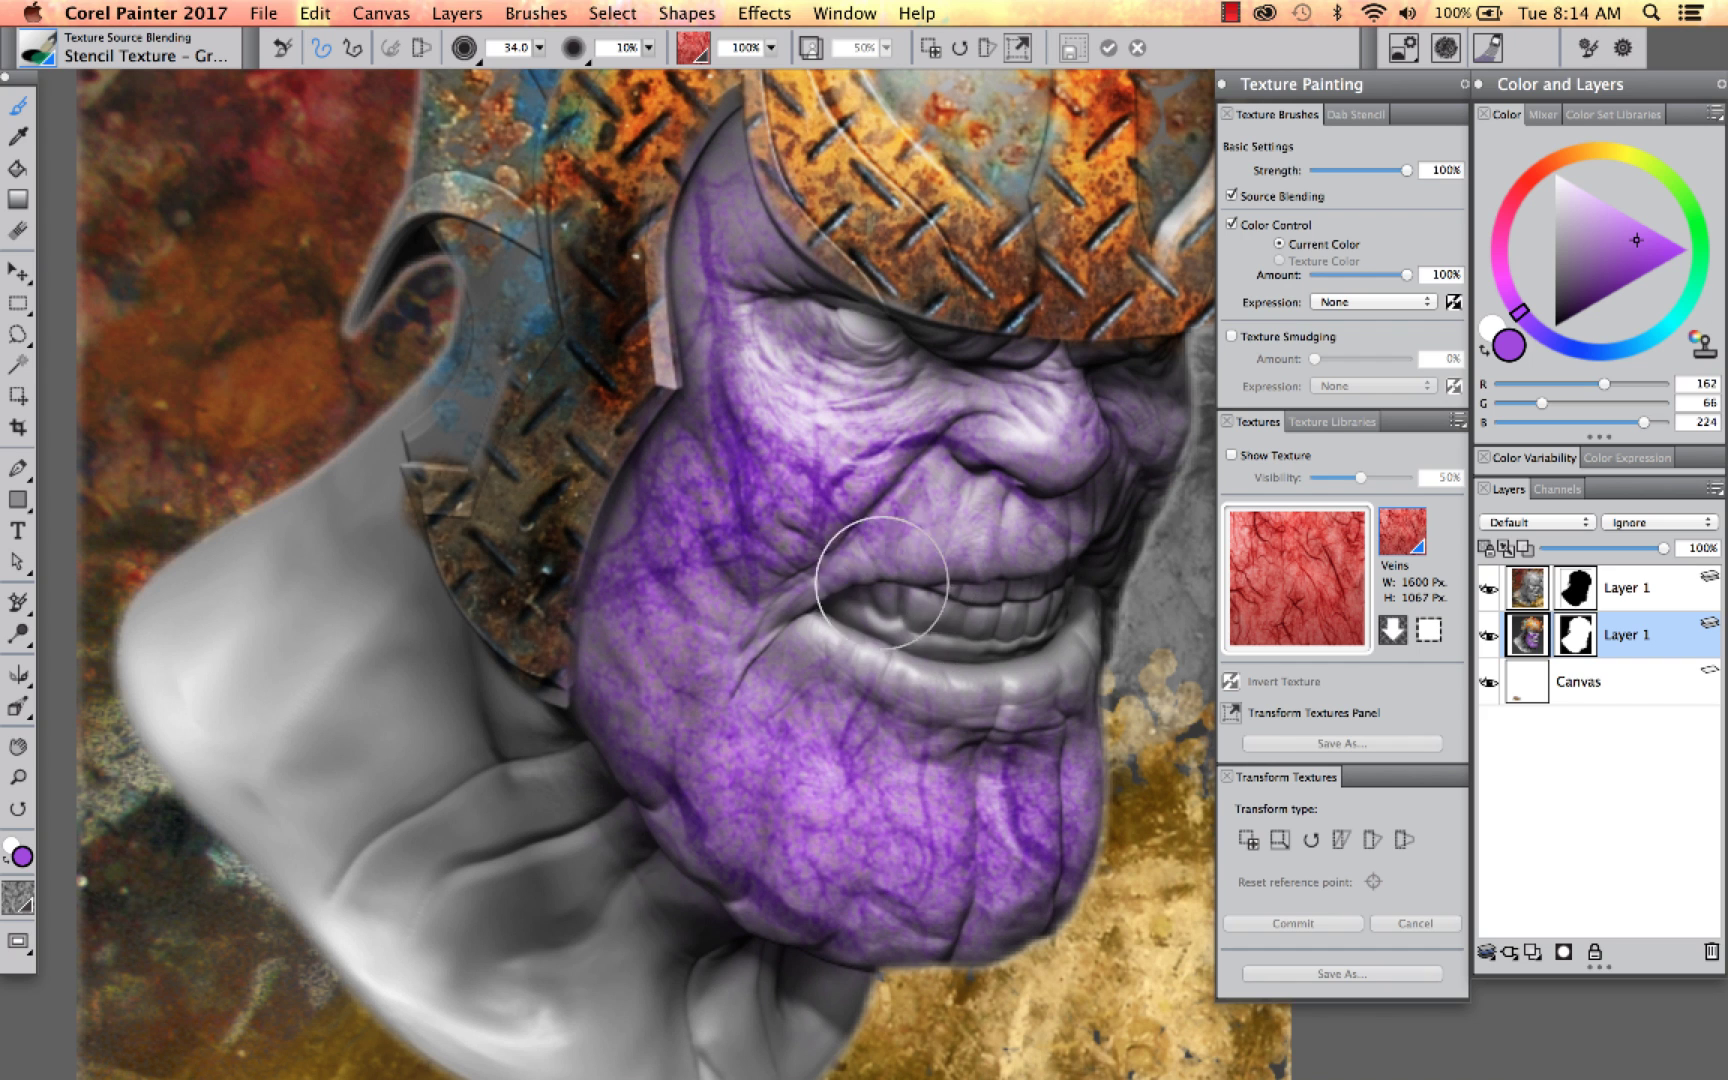
pyautogui.keyDown('alt'); pyautogui.keyDown('super'); pyautogui.click(880, 671); pyautogui.keyUp('super'); pyautogui.keyUp('alt')
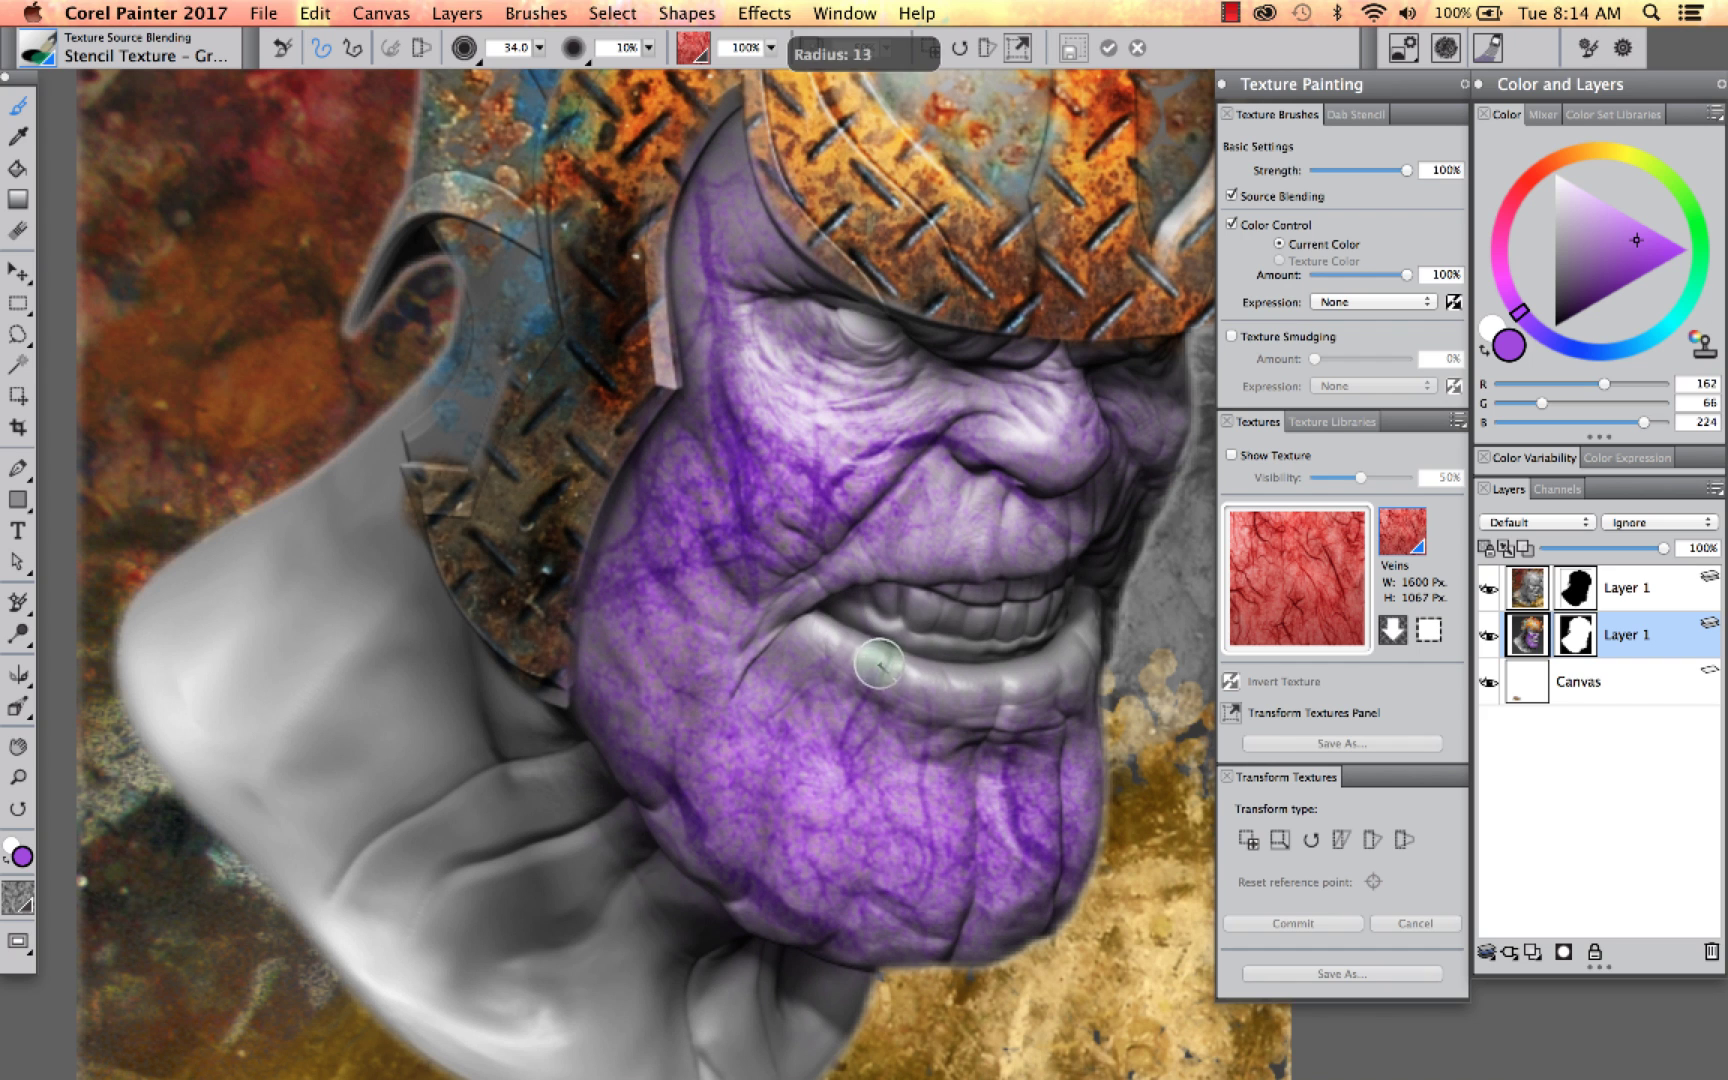
pyautogui.moveTo(878, 663); pyautogui.dragTo(825, 620)
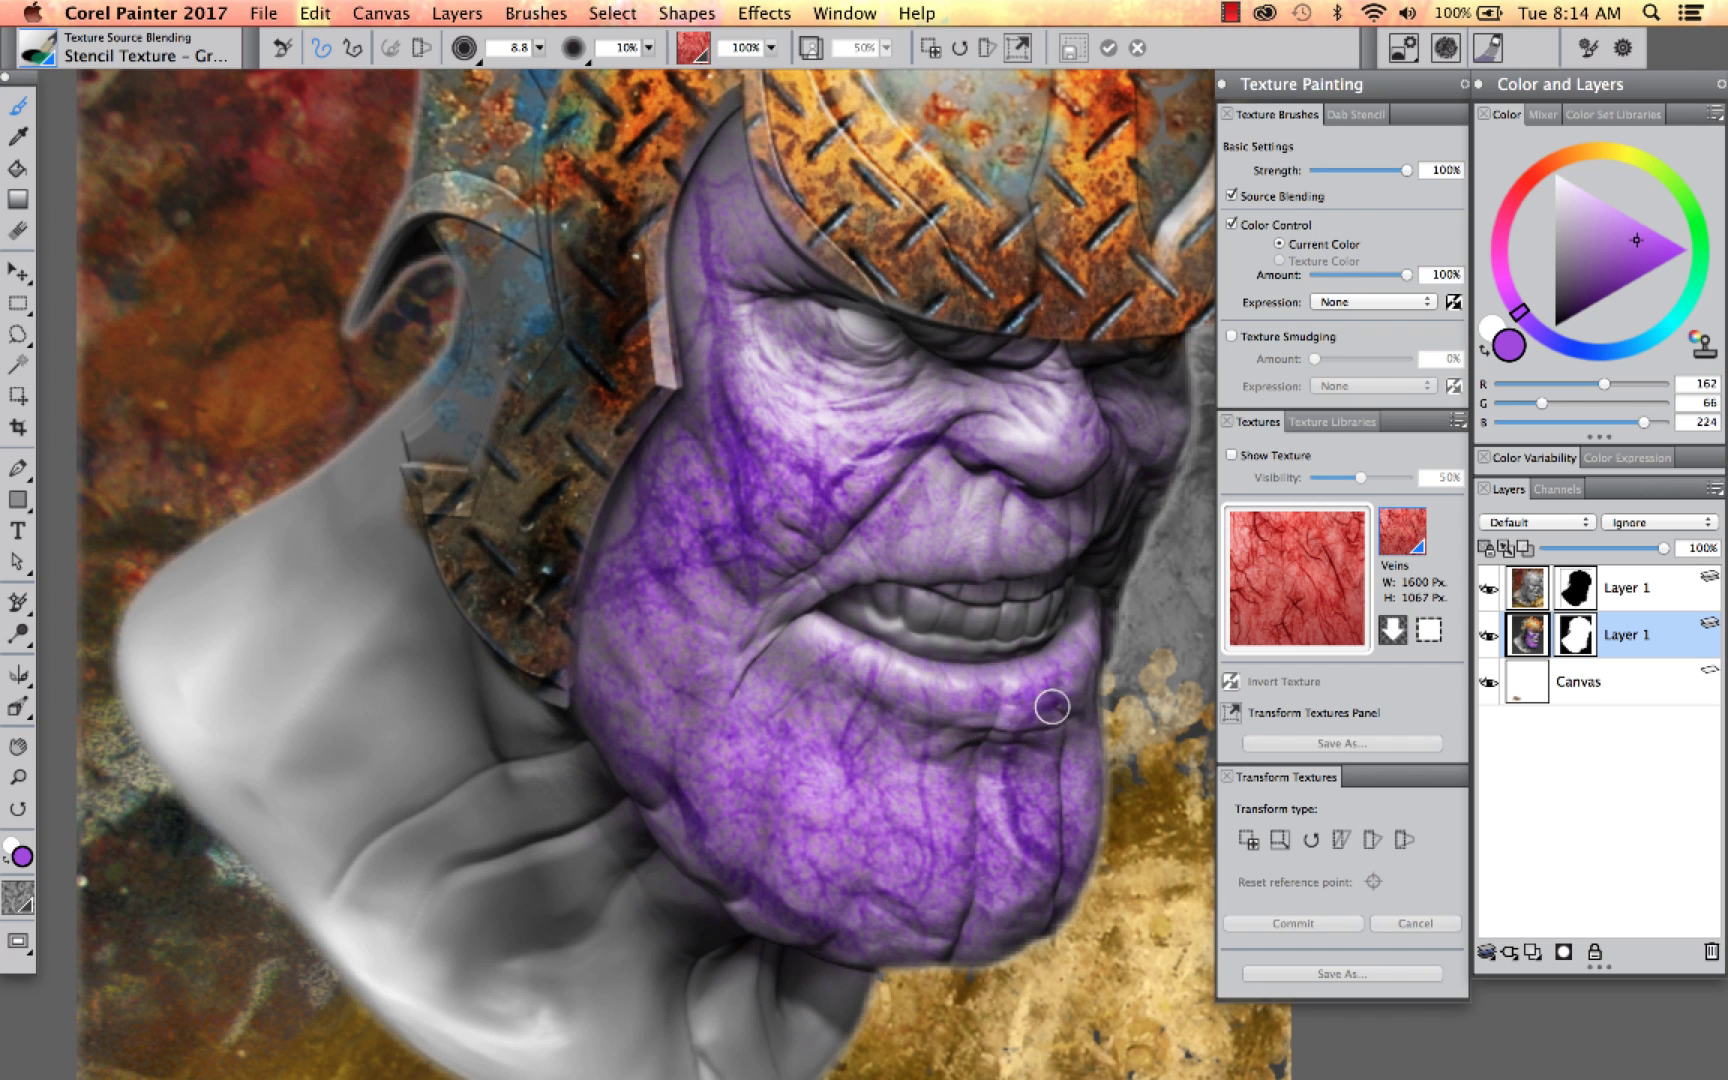
# Step: Paint purple texture onto the shoulder with the Stencil Texture – Scumble brush
pyautogui.click(40, 50)
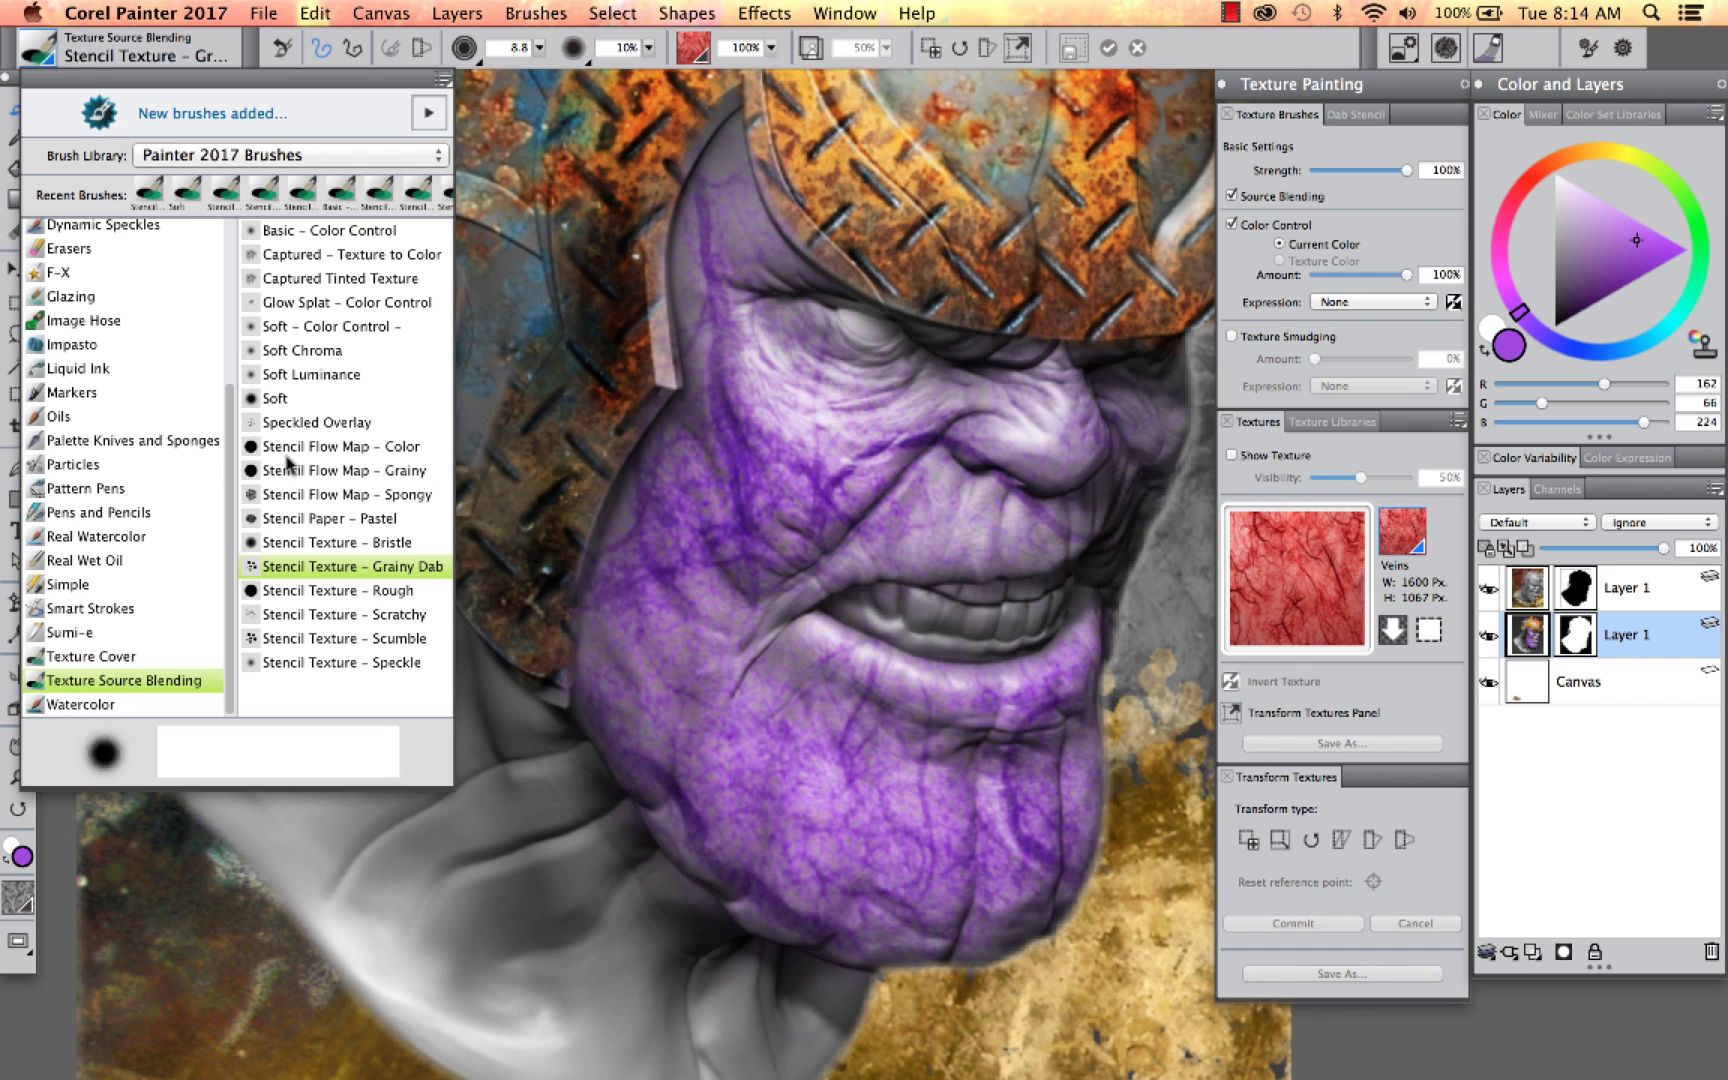
pyautogui.click(405, 638)
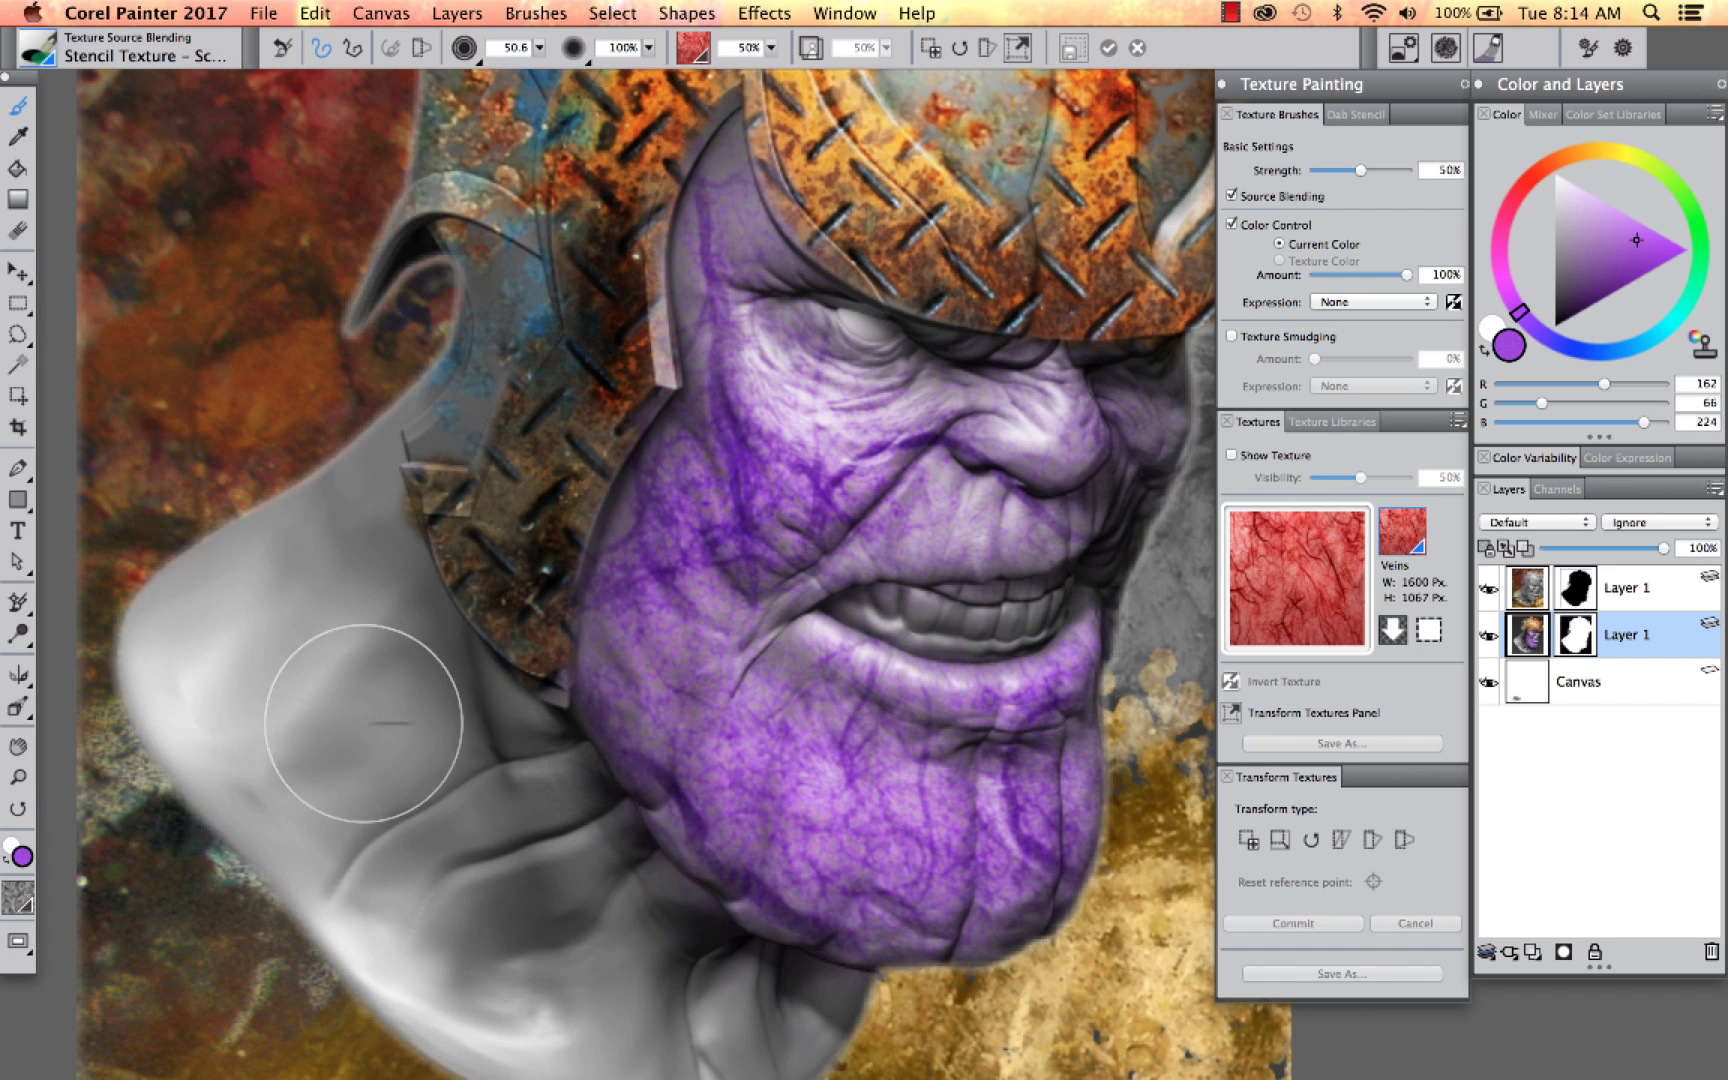
pyautogui.moveTo(339, 663)
pyautogui.mouseDown()
pyautogui.moveTo(328, 714)
pyautogui.moveTo(193, 570)
pyautogui.moveTo(297, 540)
pyautogui.moveTo(278, 540)
pyautogui.moveTo(378, 444)
pyautogui.moveTo(320, 455)
pyautogui.moveTo(397, 656)
pyautogui.moveTo(135, 663)
pyautogui.moveTo(172, 727)
pyautogui.moveTo(328, 820)
pyautogui.moveTo(436, 540)
pyautogui.moveTo(430, 460)
pyautogui.mouseUp()
# Step: Paint purple veins over the lower neck and shoulder with the Stencil Texture – Speckle brush
pyautogui.click(40, 47)
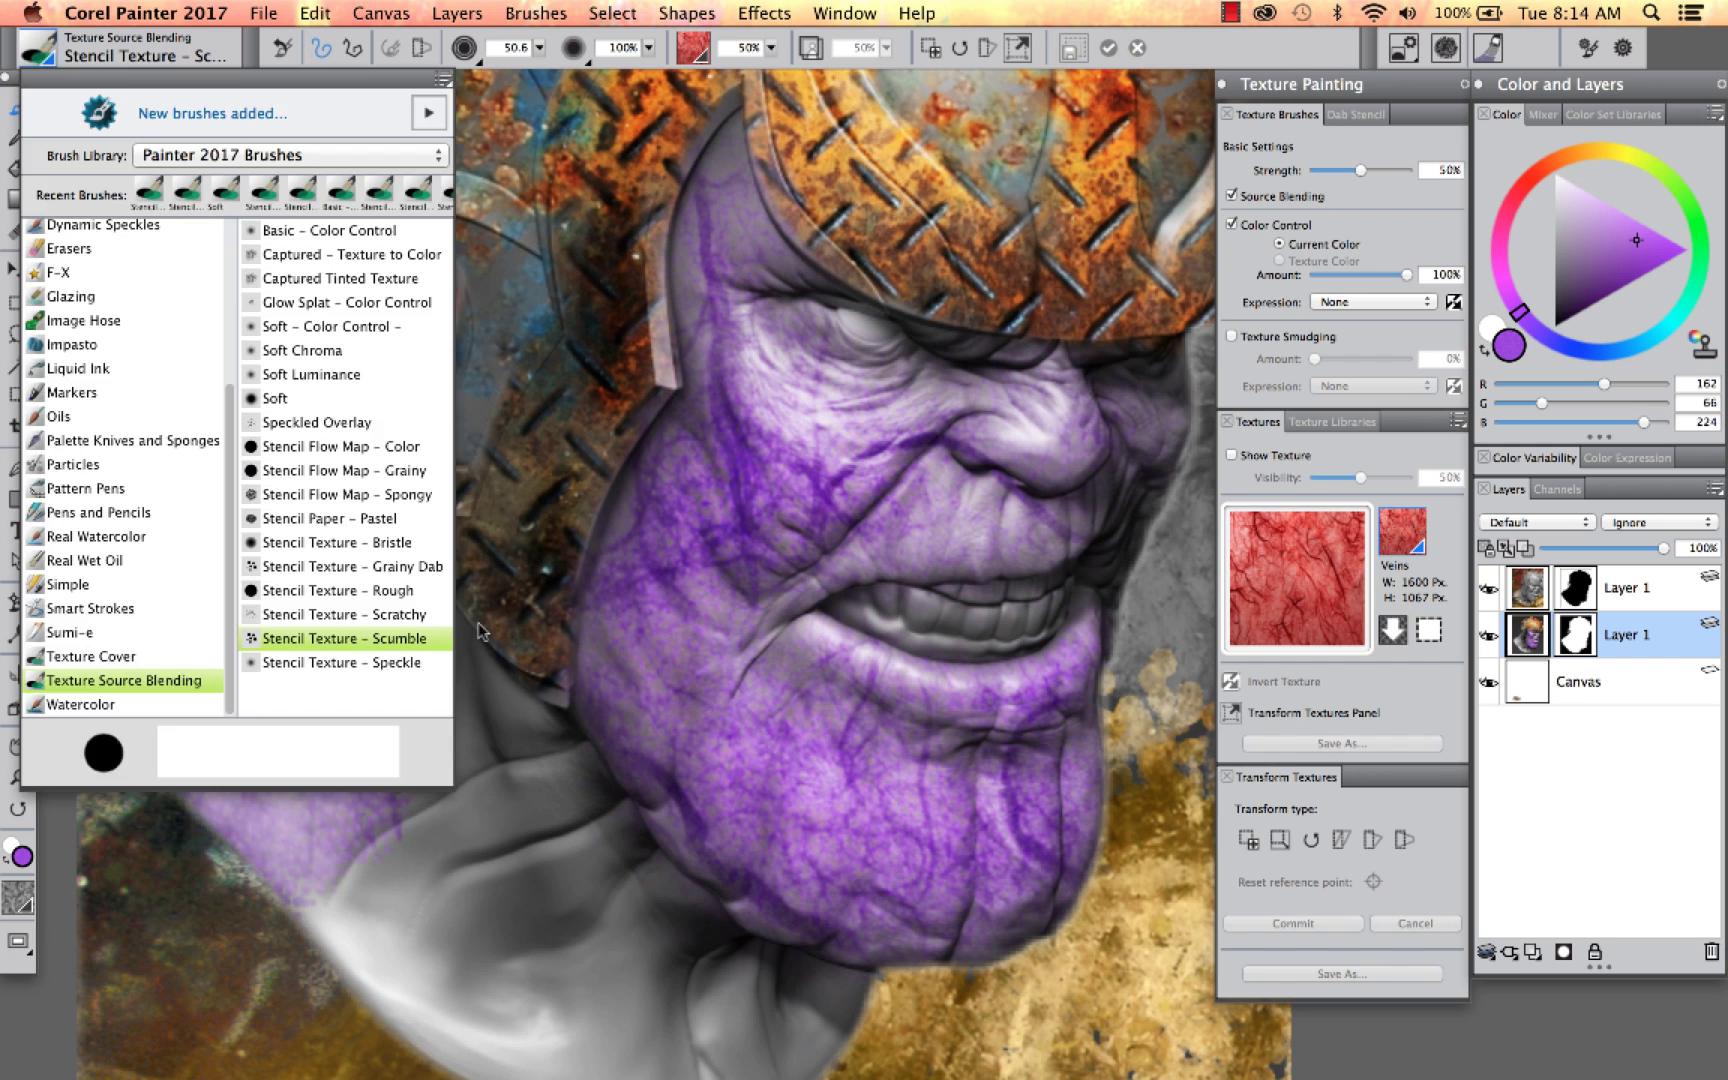
pyautogui.click(392, 662)
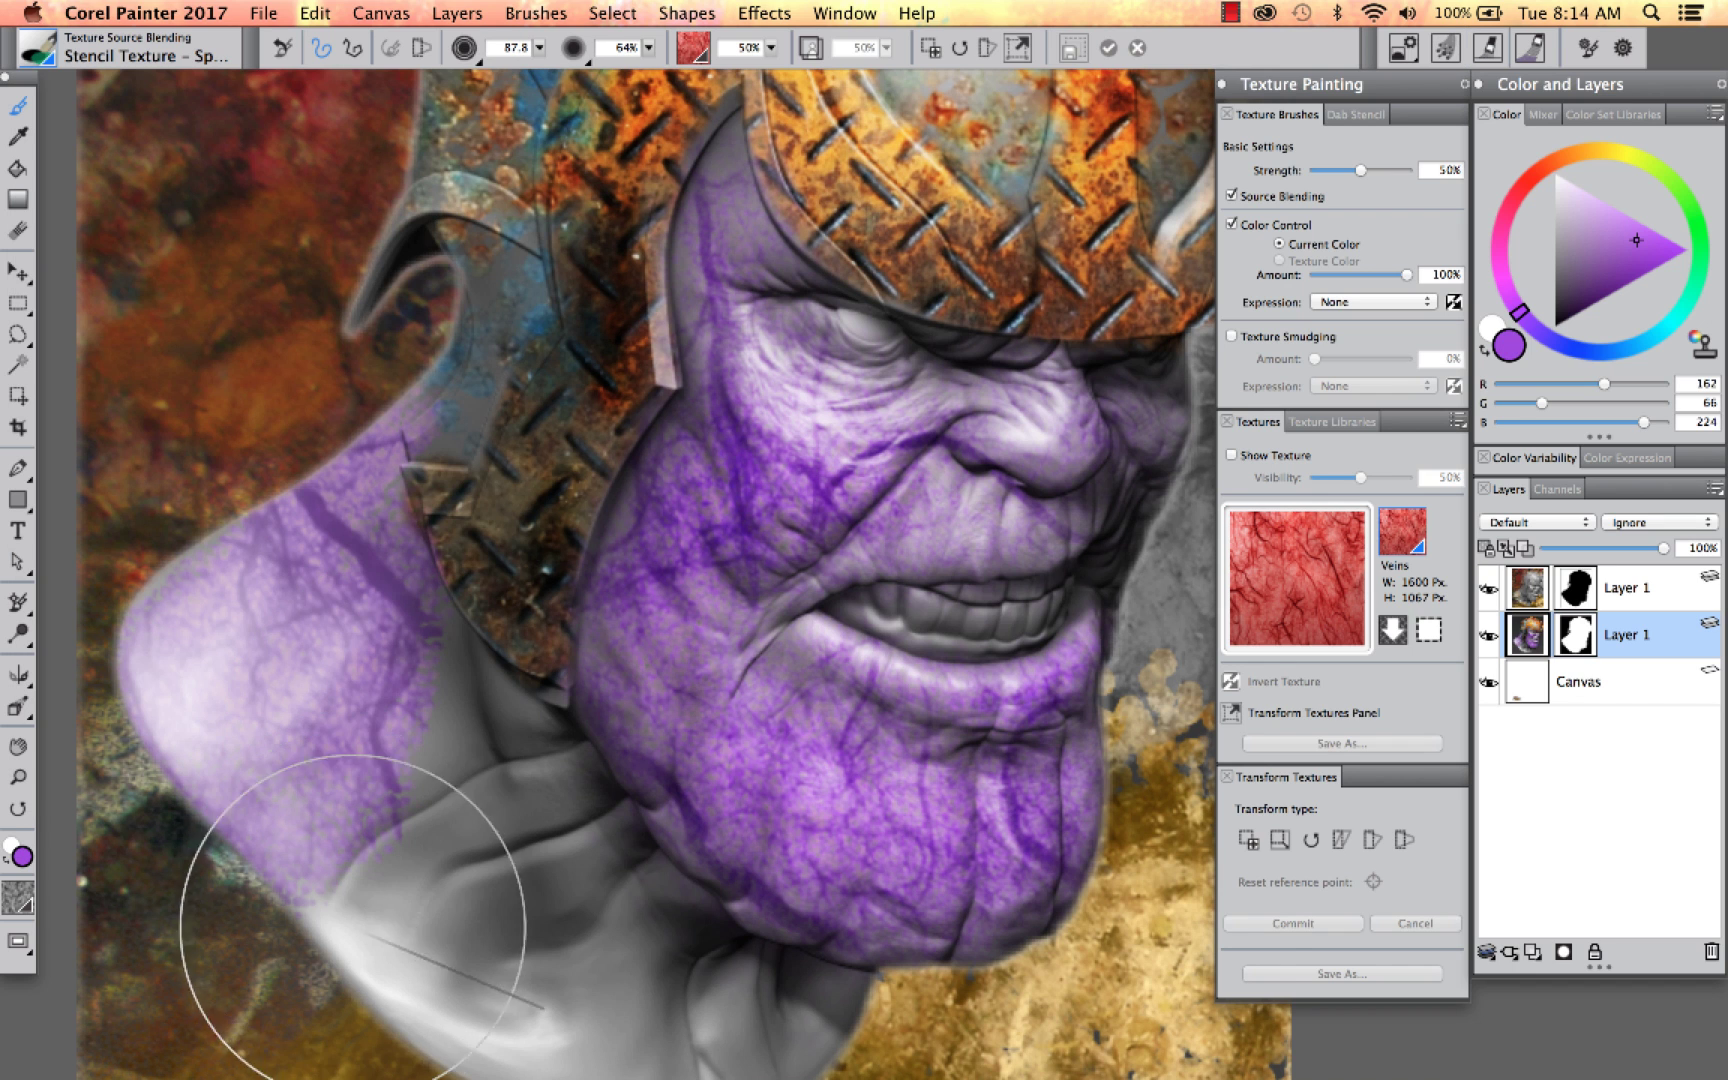
pyautogui.moveTo(382, 890)
pyautogui.mouseDown()
pyautogui.moveTo(343, 898)
pyautogui.moveTo(447, 780)
pyautogui.moveTo(435, 724)
pyautogui.moveTo(517, 791)
pyautogui.moveTo(463, 906)
pyautogui.moveTo(552, 957)
pyautogui.moveTo(606, 940)
pyautogui.mouseUp()
pyautogui.scroll(-5, 560, 915)
pyautogui.hscroll(6, 560, 915)
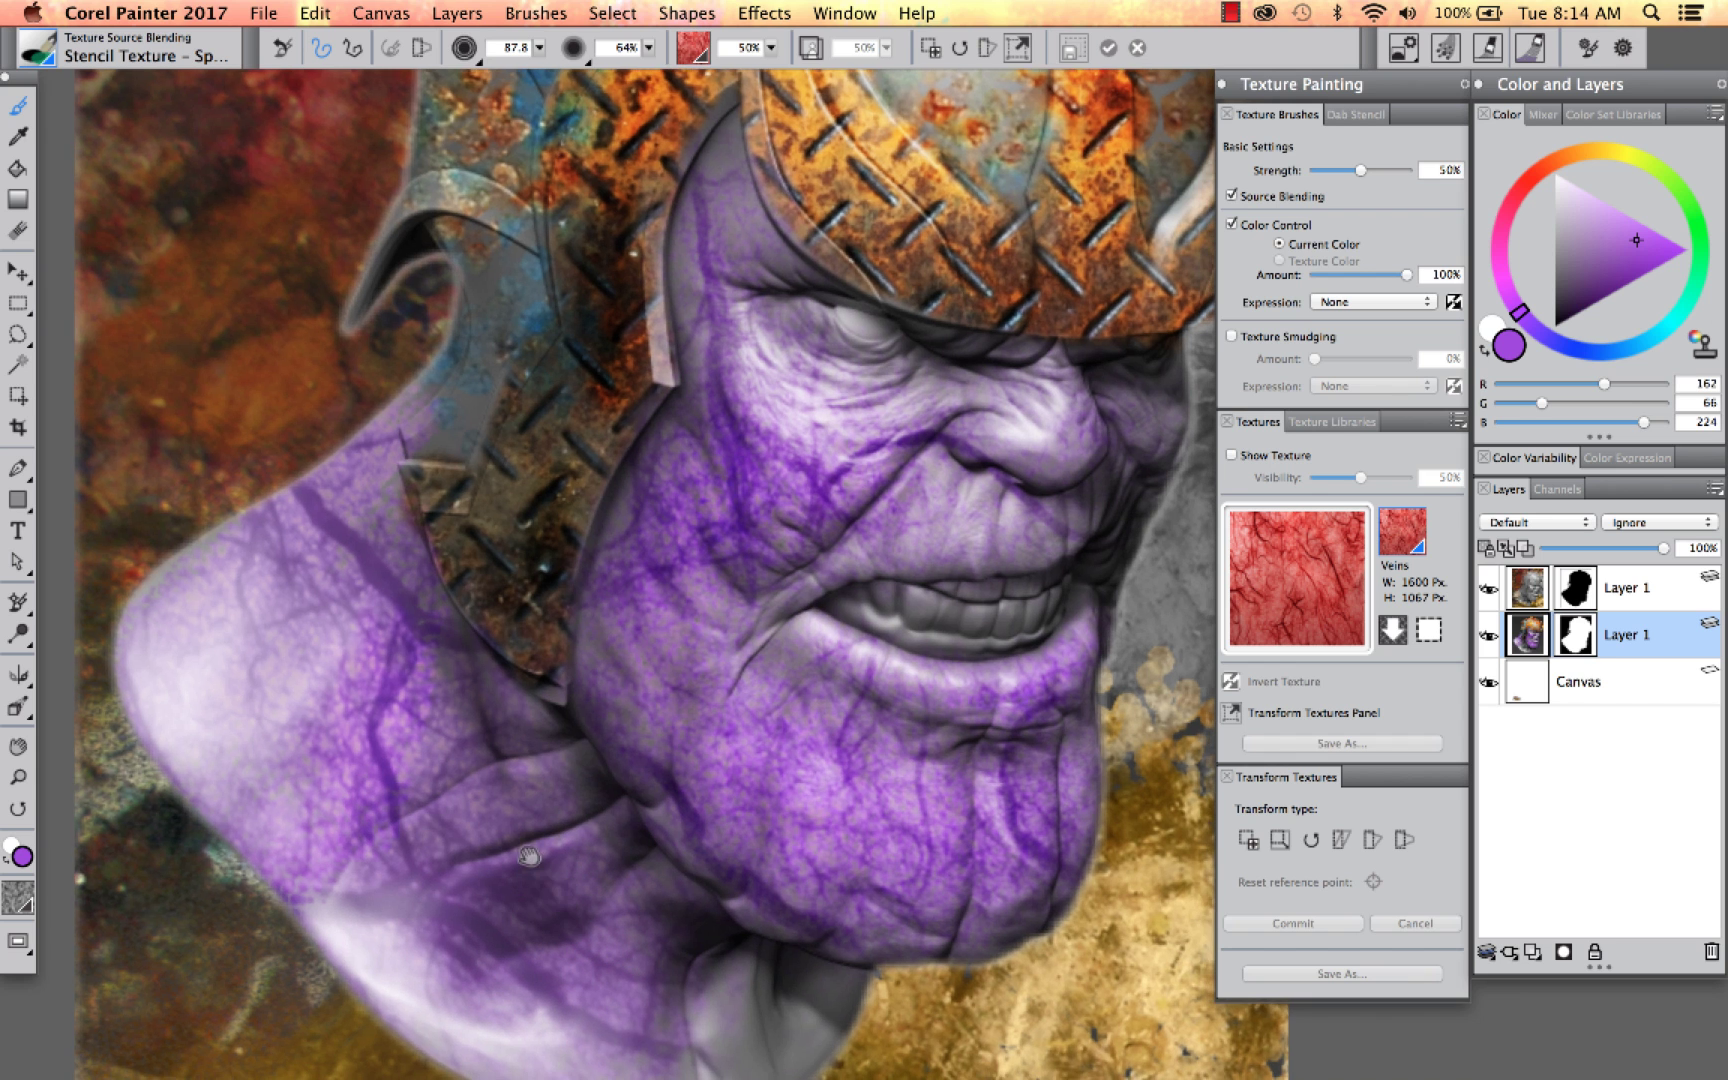